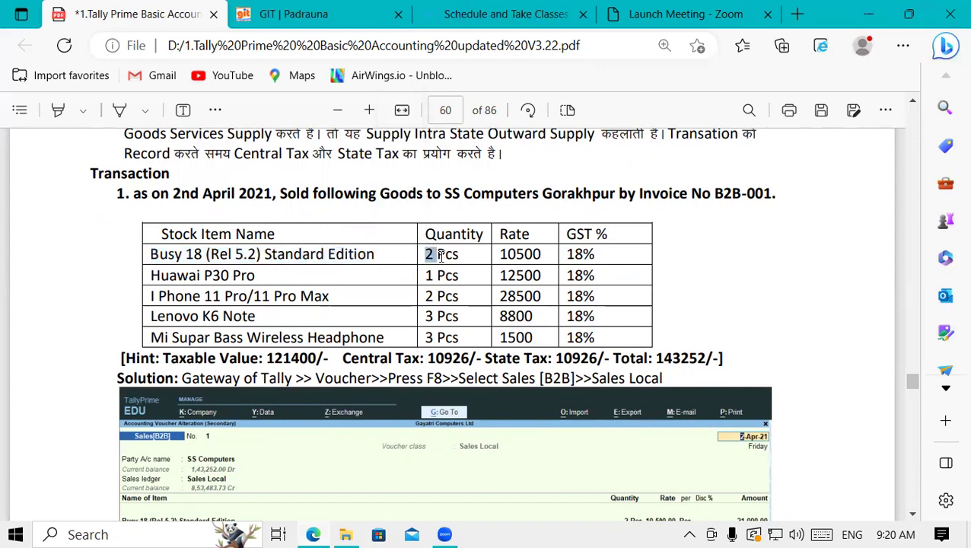
Highlight the 2 Pcs quantity, Huawai P30 Pro name and item table, then show the desktop.
left_click(491, 254)
left_click_drag(151, 275, 257, 275)
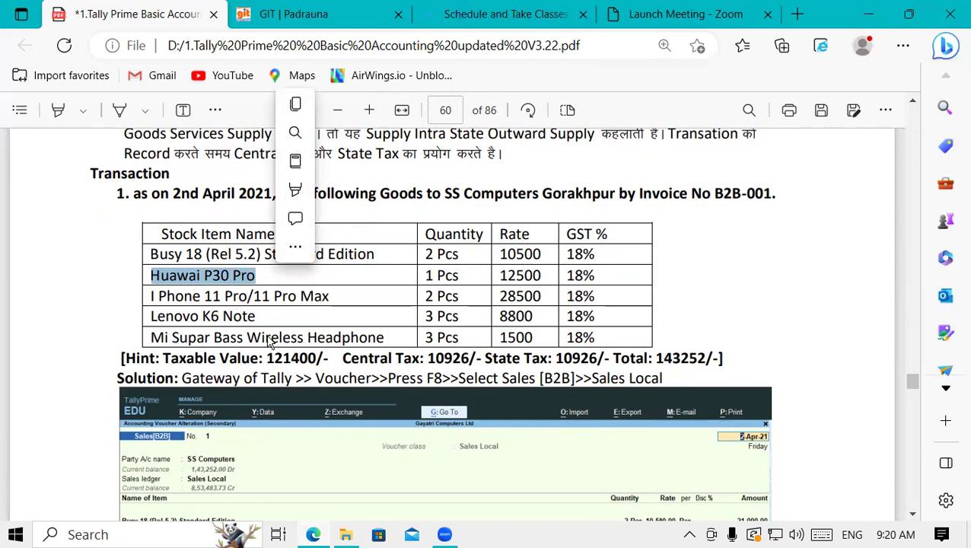
left_click(487, 264)
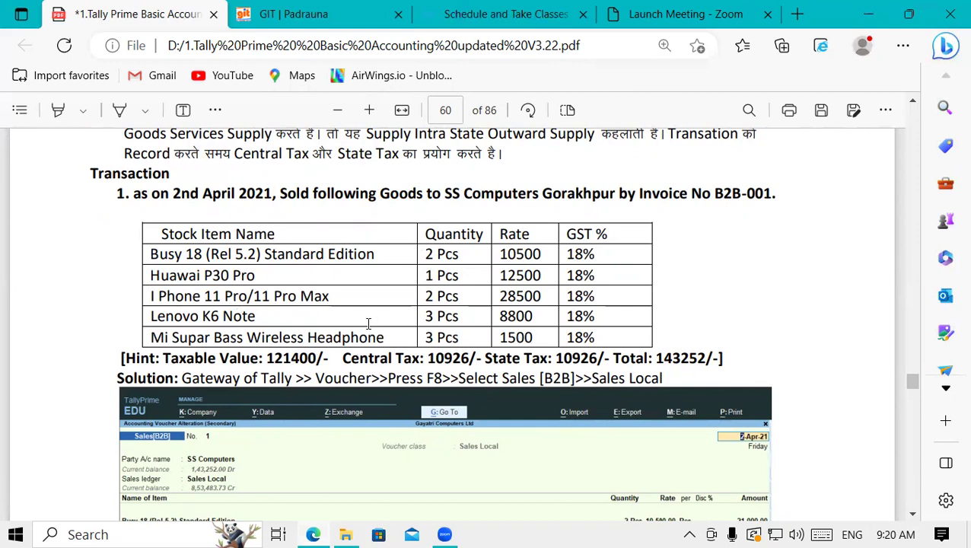
left_click_drag(310, 334, 158, 232)
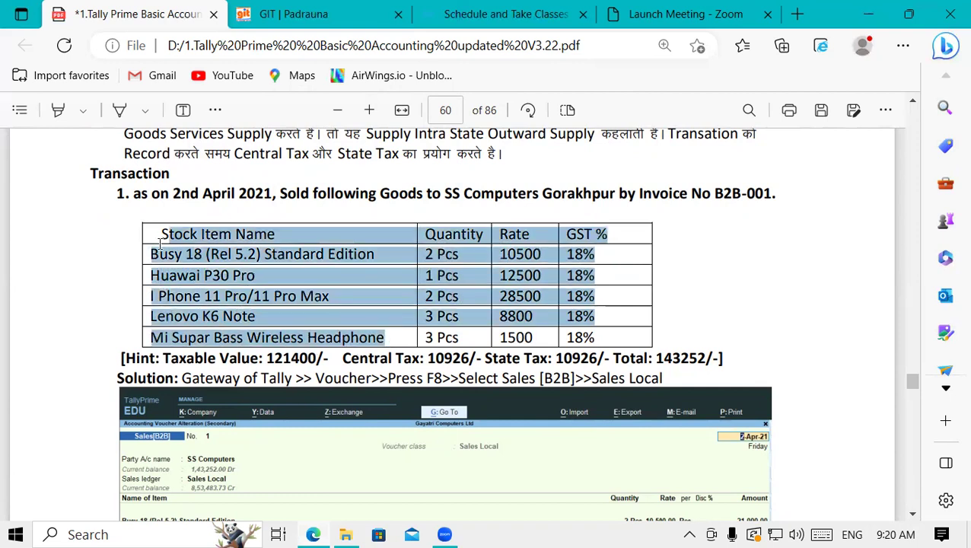
left_click(268, 282)
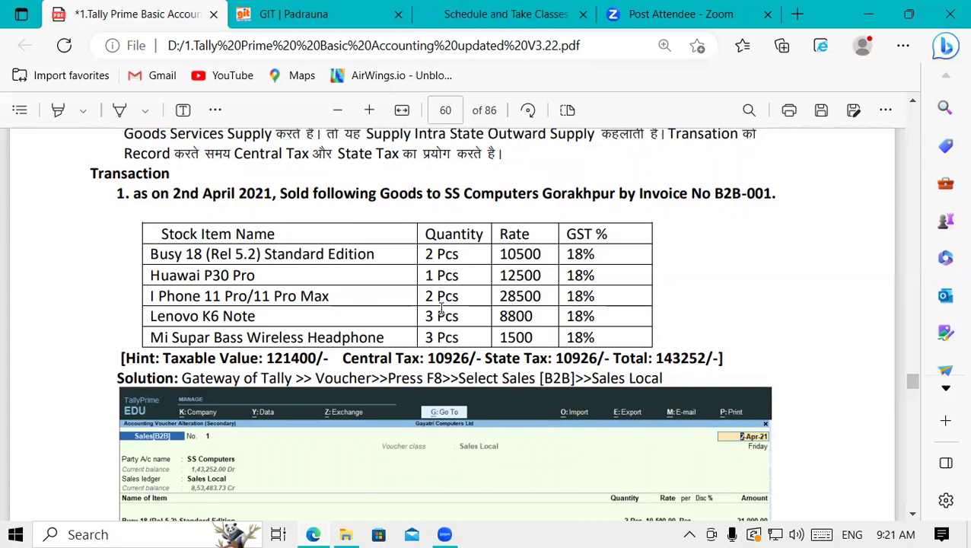
key("super+d")
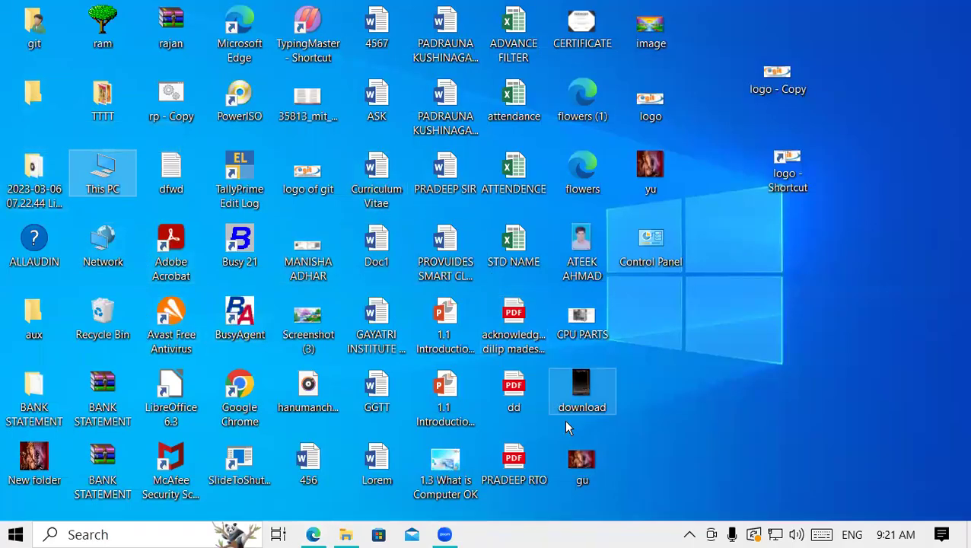
Launch TallyPrime Edit Log using Open from its desktop shortcut's context menu.
mouse_move(600, 468)
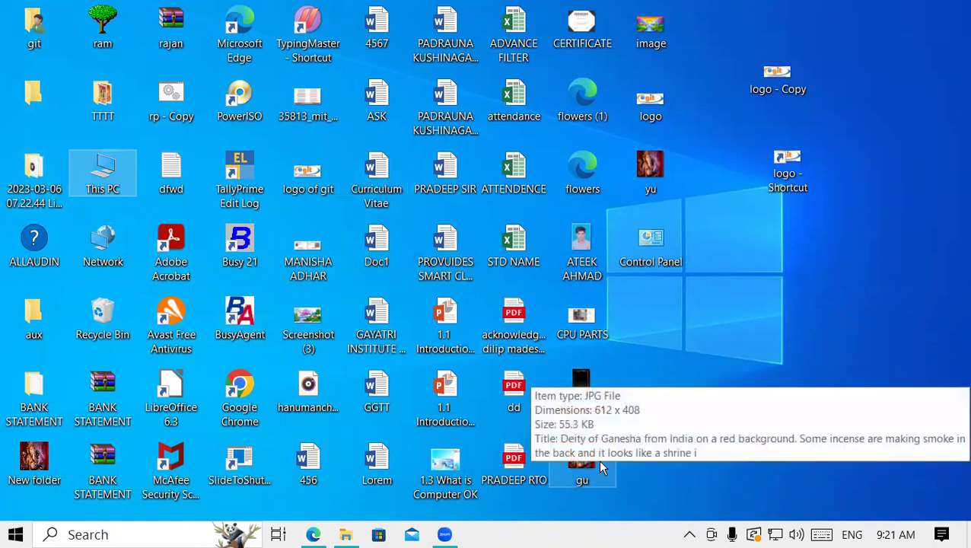
right_click(242, 178)
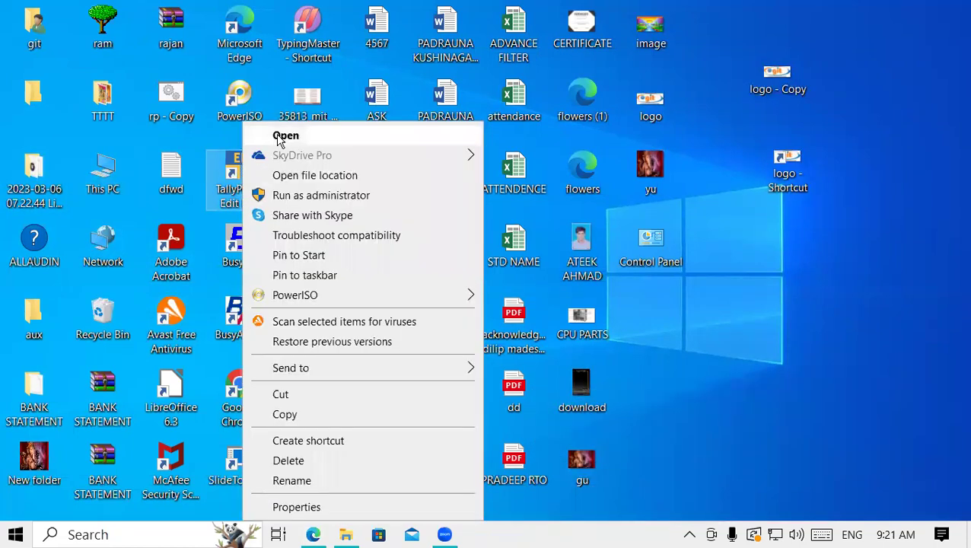
left_click(279, 143)
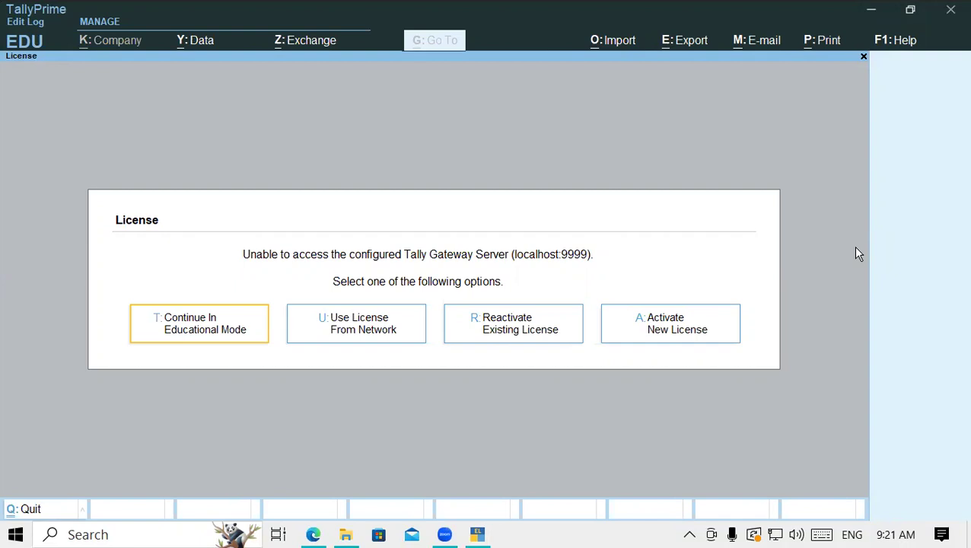
Continue in Educational Mode and browse company data to the D:\Tally Data 9AM folder.
key("Return")
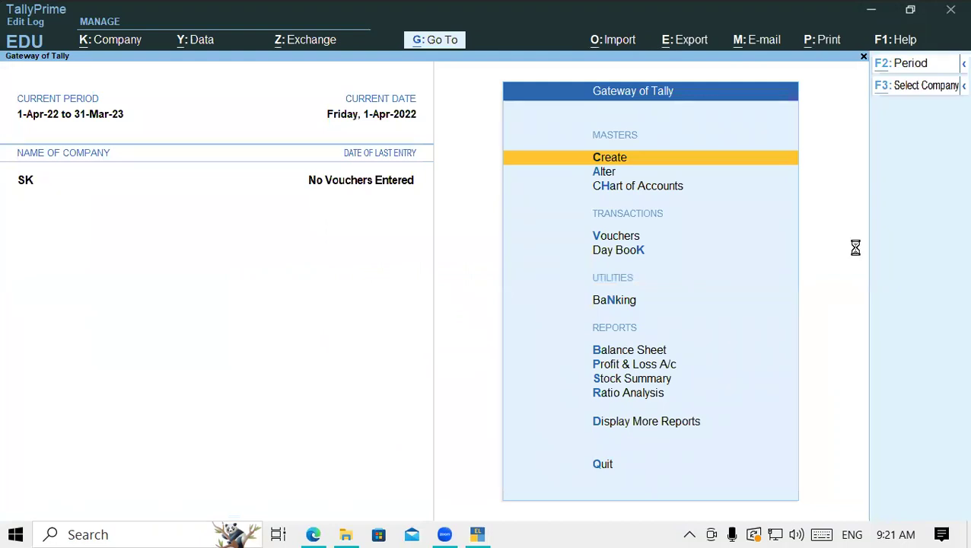
key("F3")
key("Up")
key("Up")
key("Return")
key("Down")
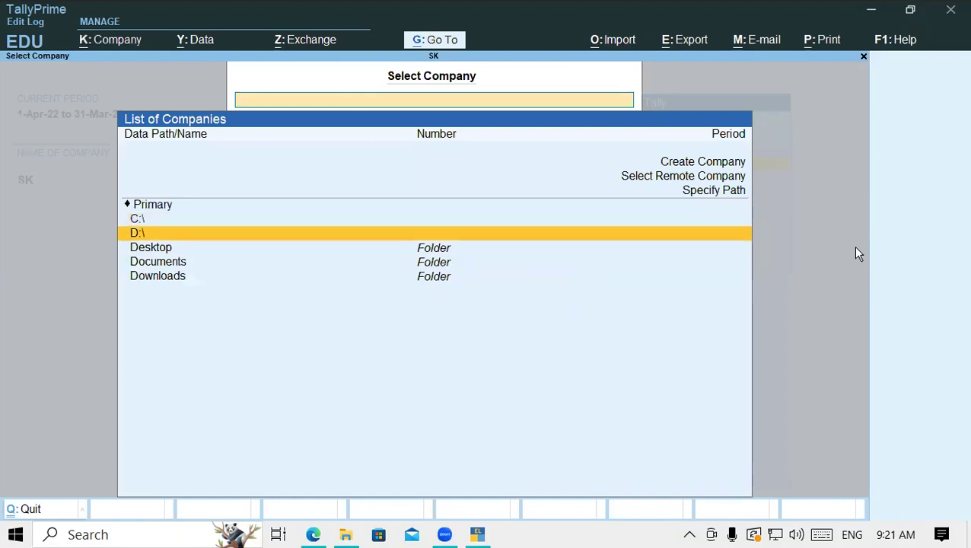
key("Return")
key("Down")
key("Down")
key("Down")
key("Down")
key("Down")
key("Down")
key("Down")
key("Down")
key("Down")
key("Down")
key("Down")
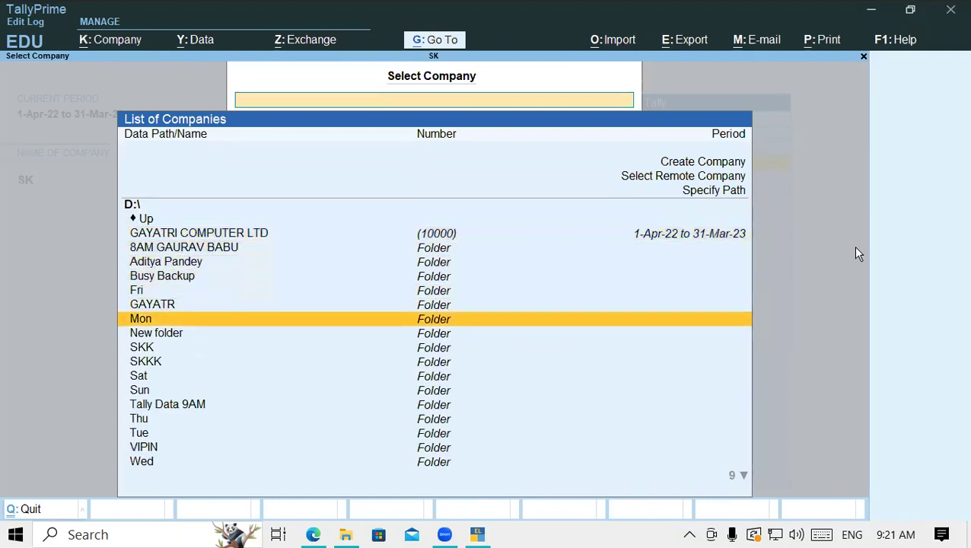
key("End")
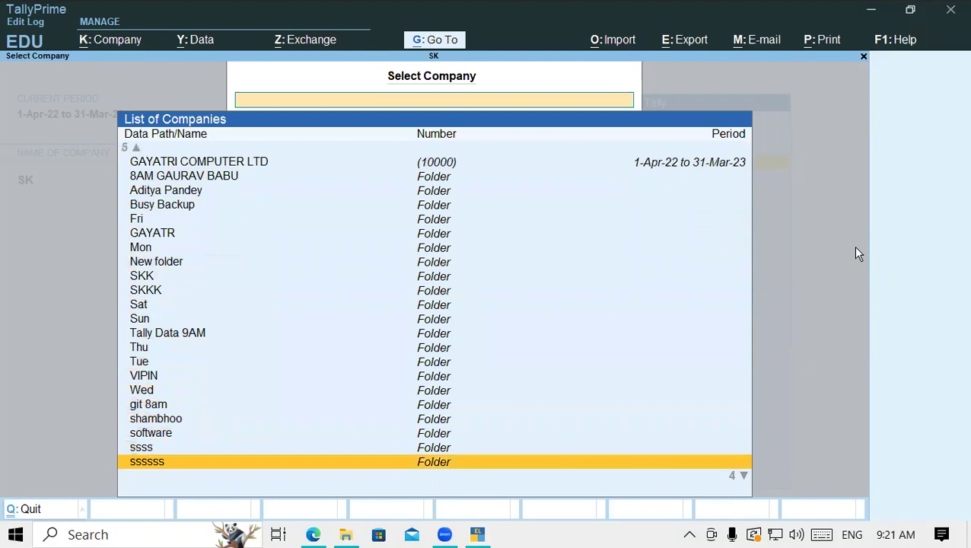
key("Up")
key("Up")
key("Up")
key("Up")
key("Up")
key("Up")
key("Up")
key("Up")
key("Up")
key("Return")
Open Gayatri Computer Pvt.Ltd and log in with the company password.
key("Return")
key("Return")
key("Return")
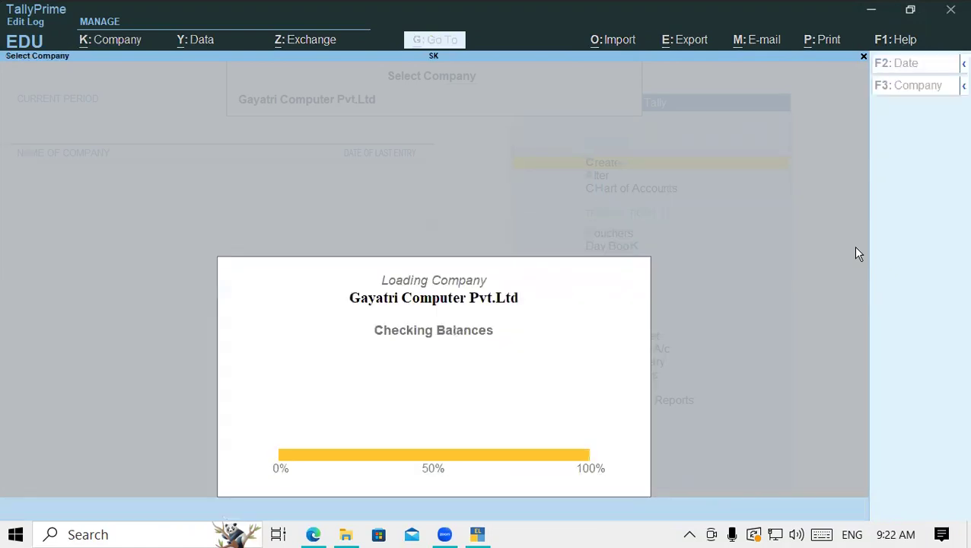
key("Down")
key("Down")
key("Down")
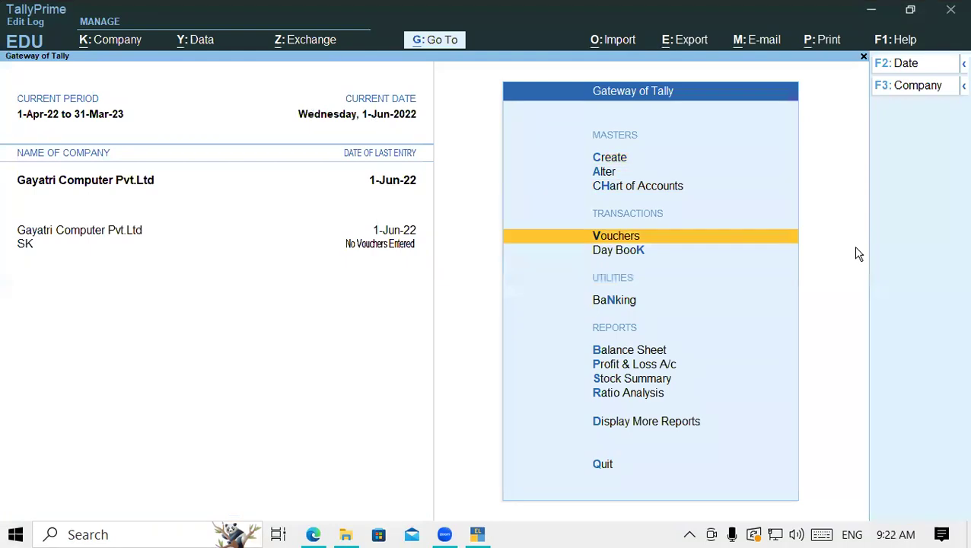
Create a new Sales B2B voucher (B2B-001-2022) using the Sales Local voucher class.
key("Return")
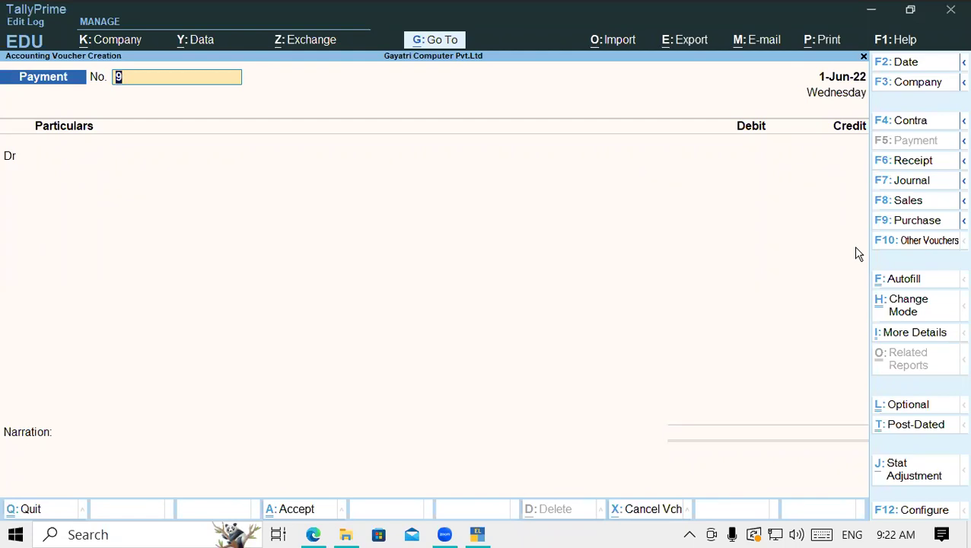
key("F8")
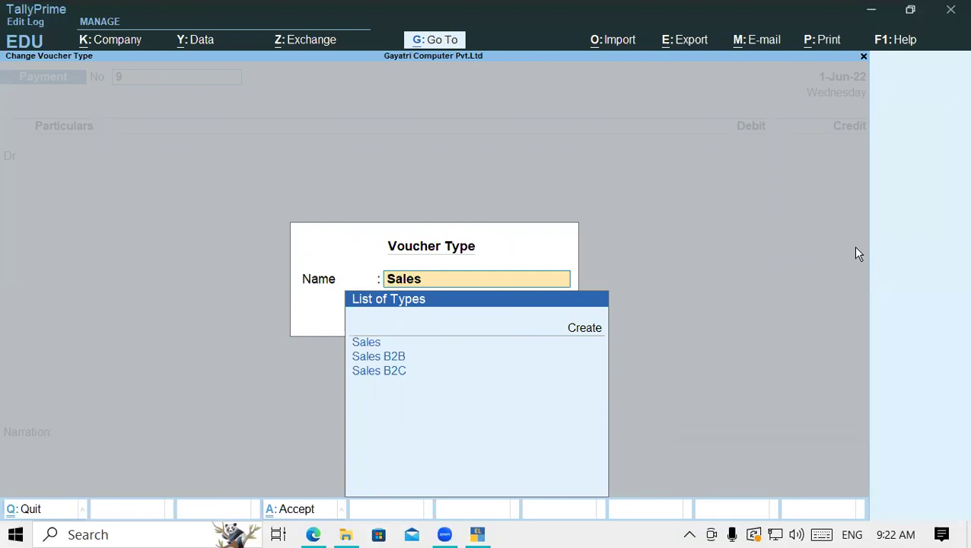
key("Down")
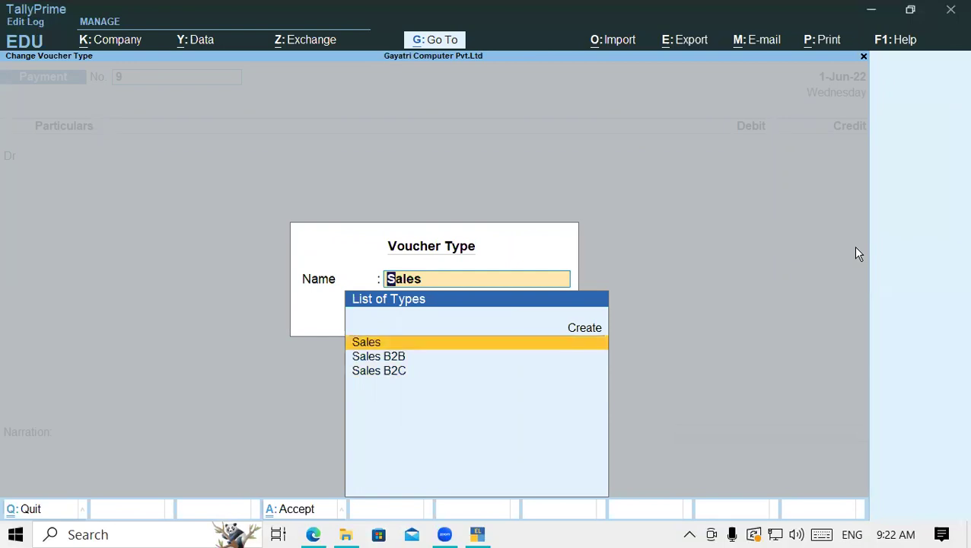
key("Down")
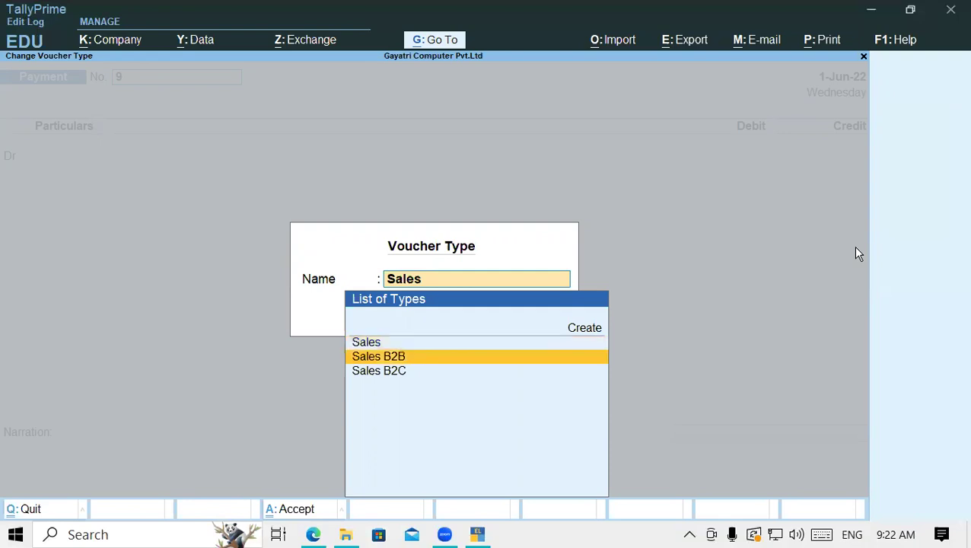
key("Down")
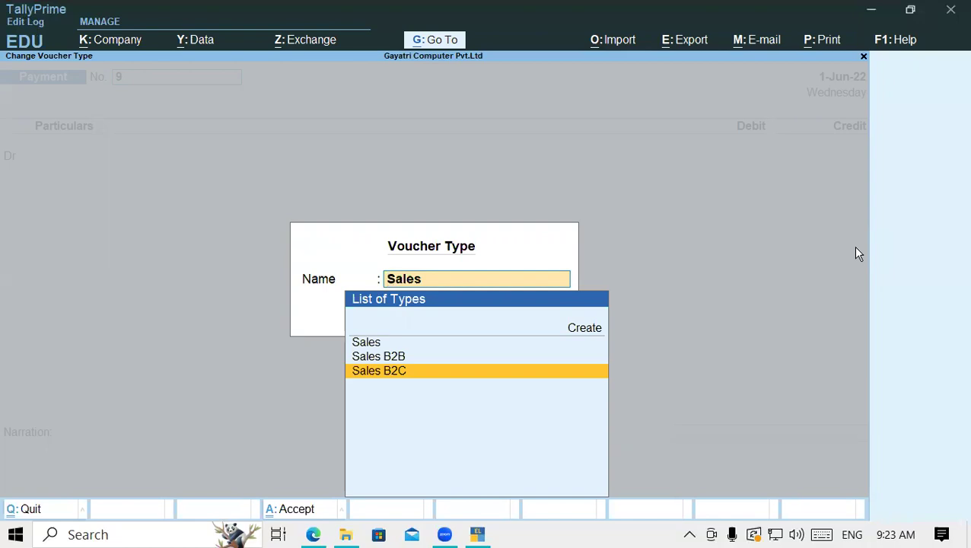
key("Up")
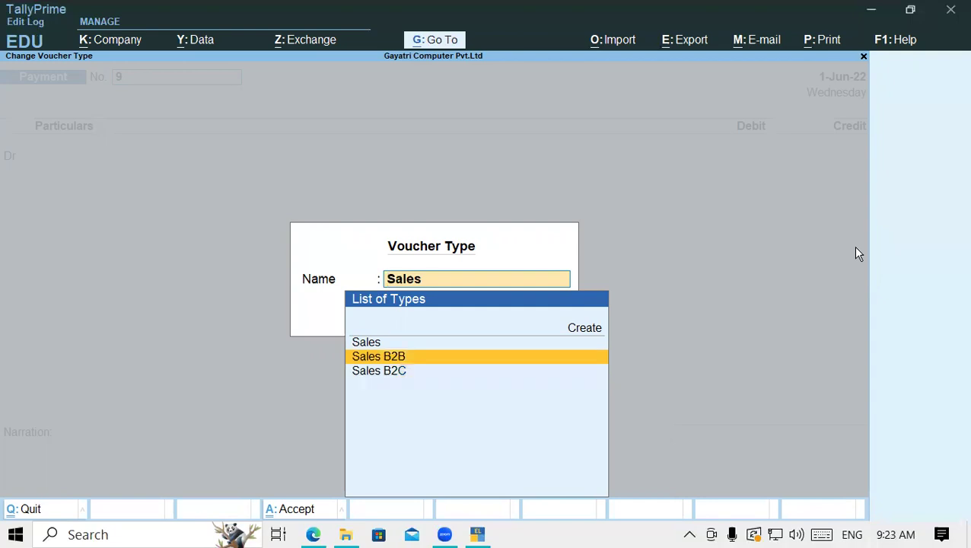
key("Return")
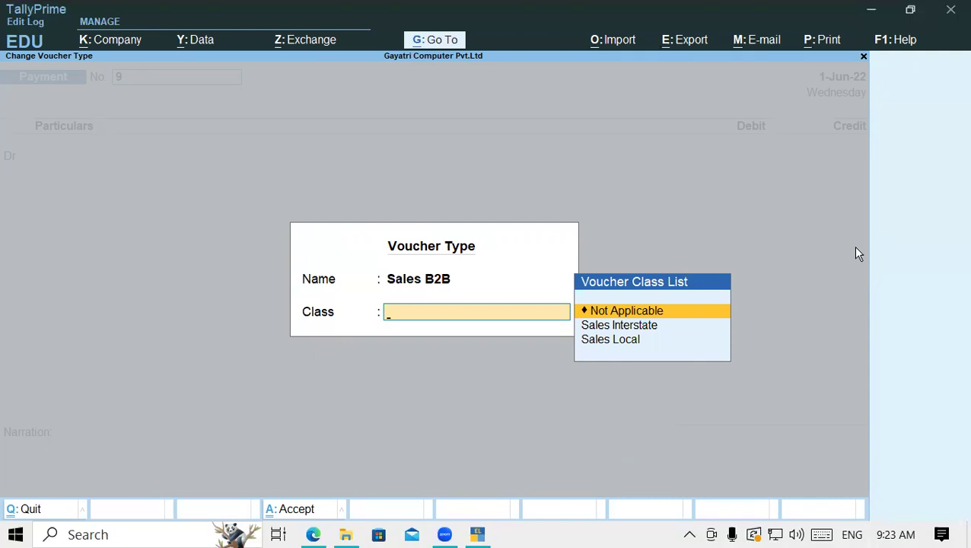
key("Down")
key("Down")
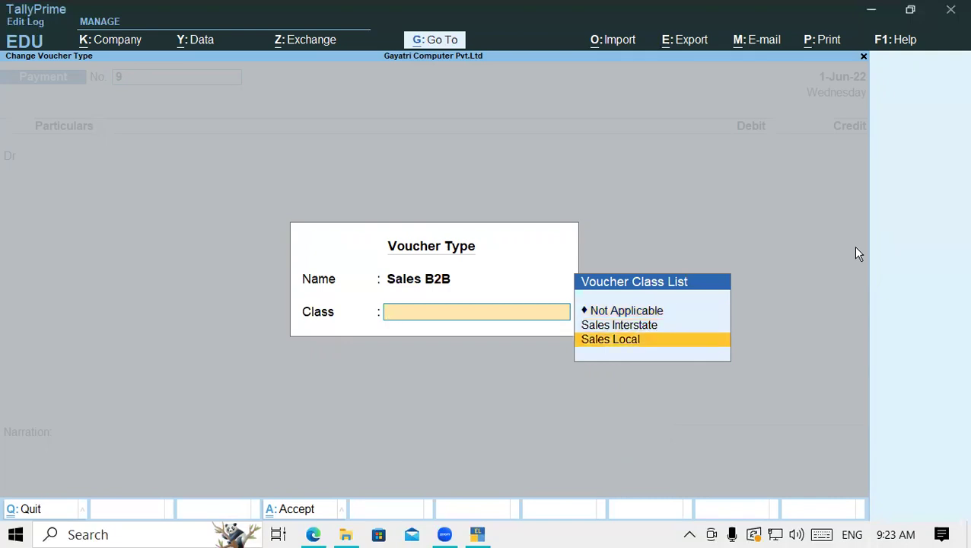
key("Return")
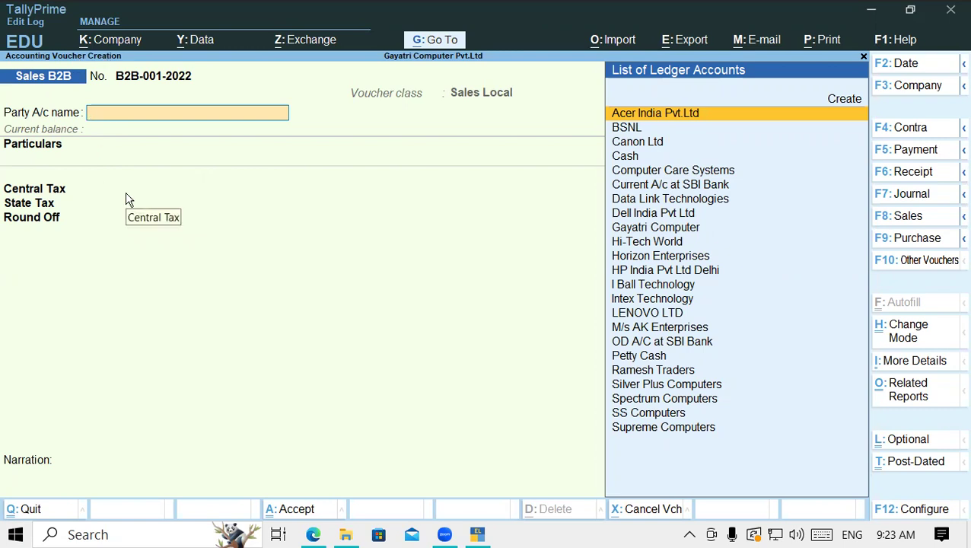
Switch the Sales B2B voucher to Item Invoice mode.
key("ctrl+h")
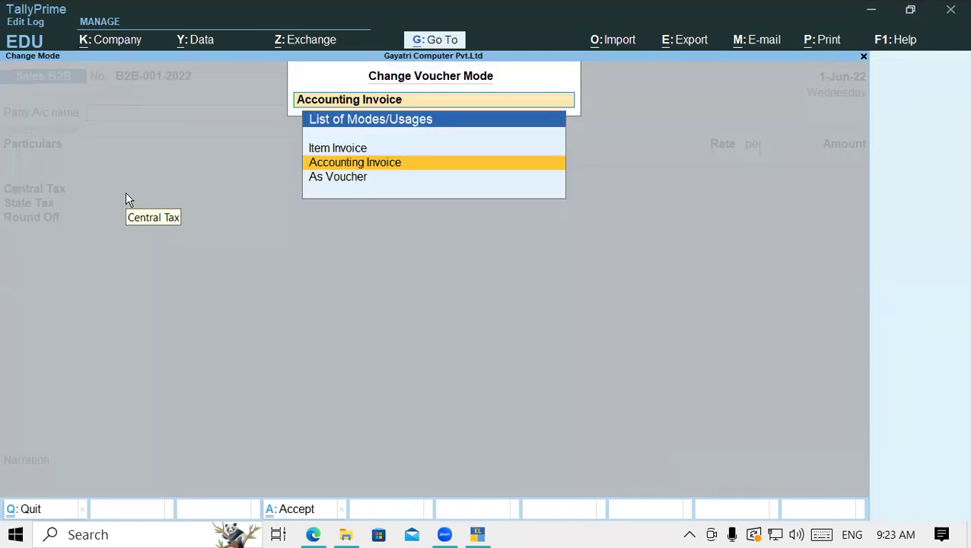
key("Up")
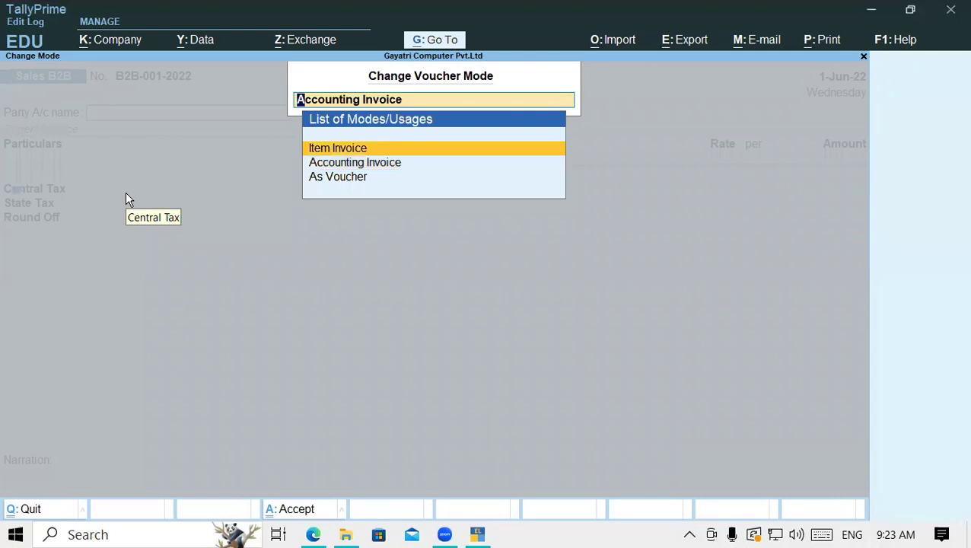
key("Return")
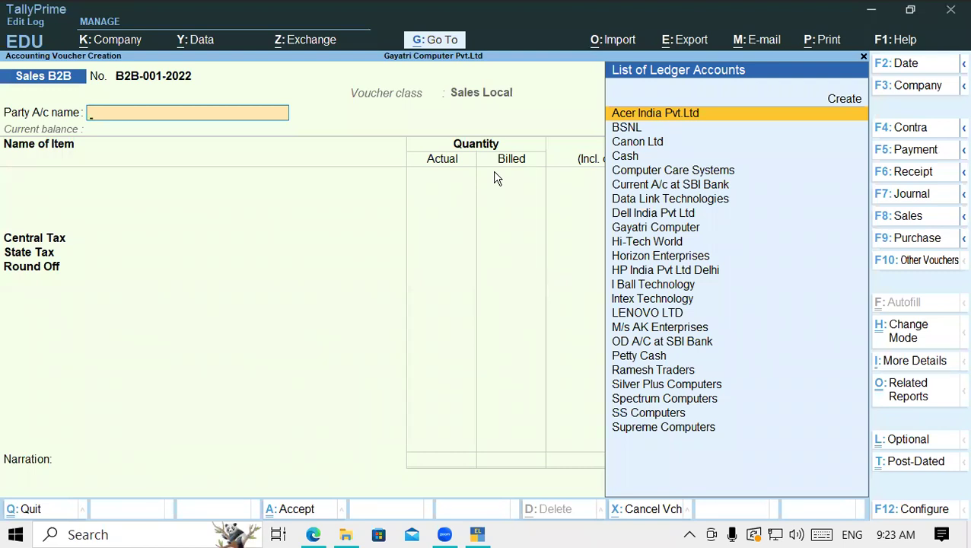
In F11 features, set 'Use separate Actual and Billed Quantity columns' to No.
key("F11")
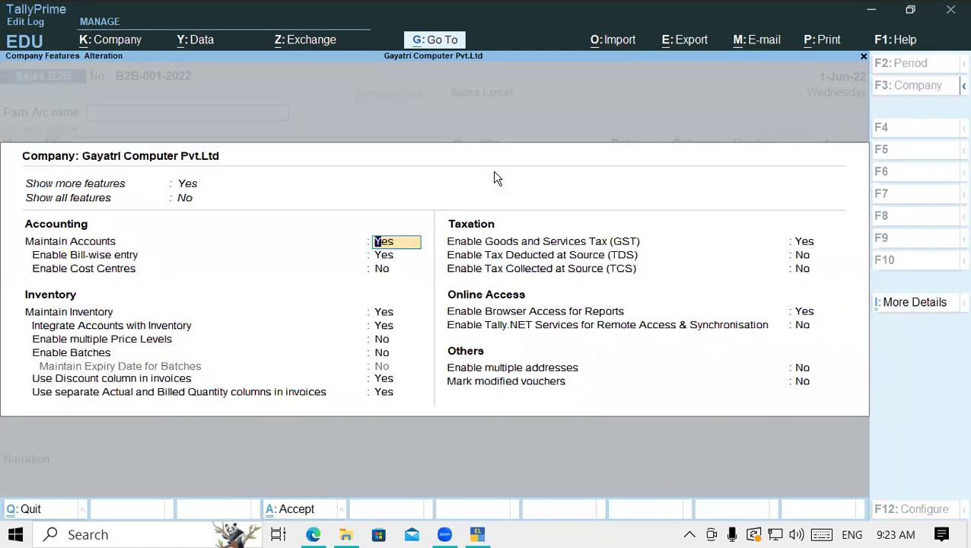
key("Down")
key("Down")
key("Down")
key("Down")
key("Down")
key("Down")
key("Down")
key("Down")
key("n")
key("Return")
key("ctrl")
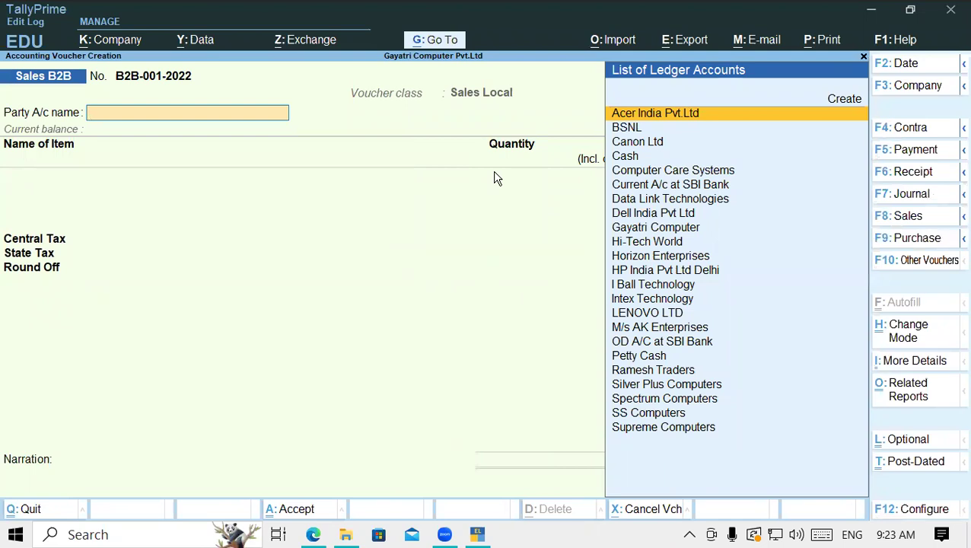
Pick SS Computers as Party A/c, passing dispatch details and keeping Uttar Pradesh as place of supply.
type("Ss")
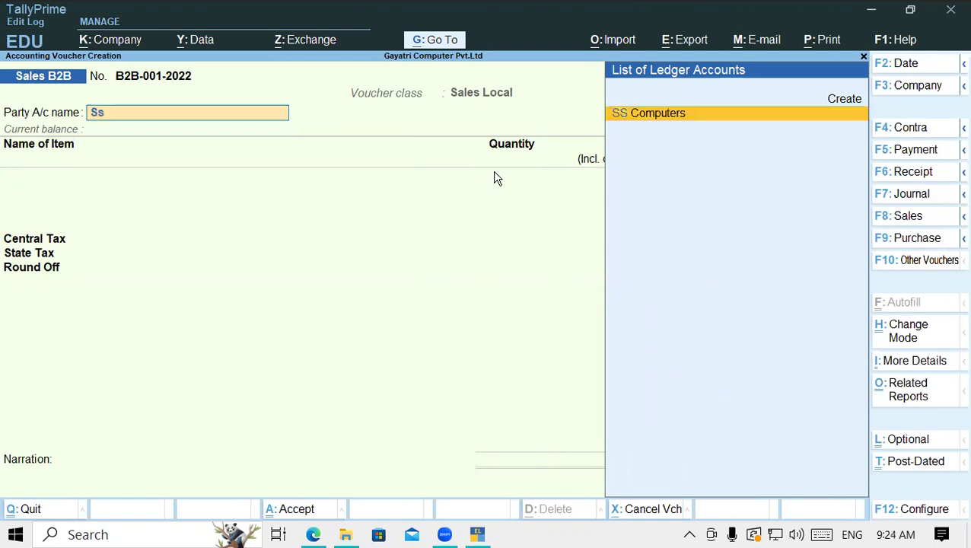
key("Return")
key("Return")
key("Return")
key("Return")
key("Return")
key("Return")
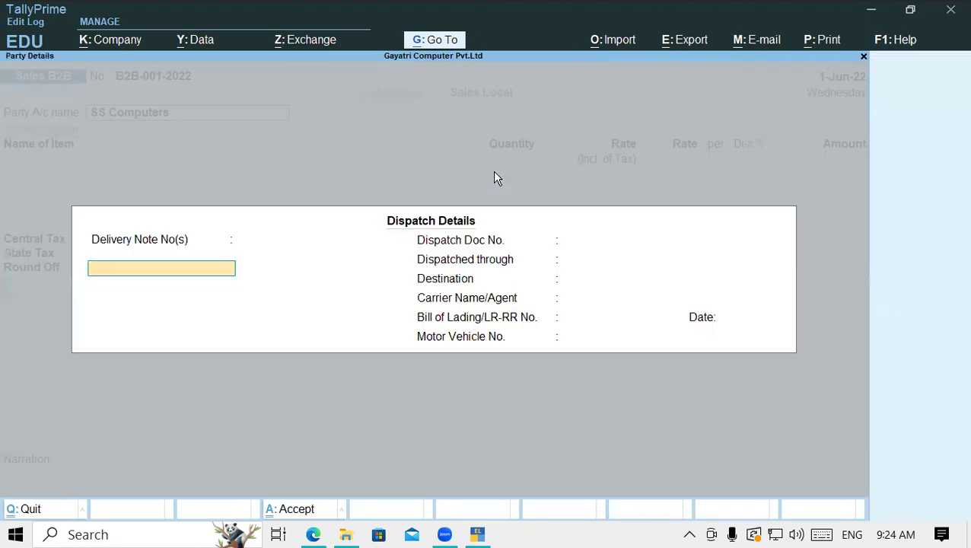
key("Return")
key("Return")
key("Return")
key("Return")
key("Return")
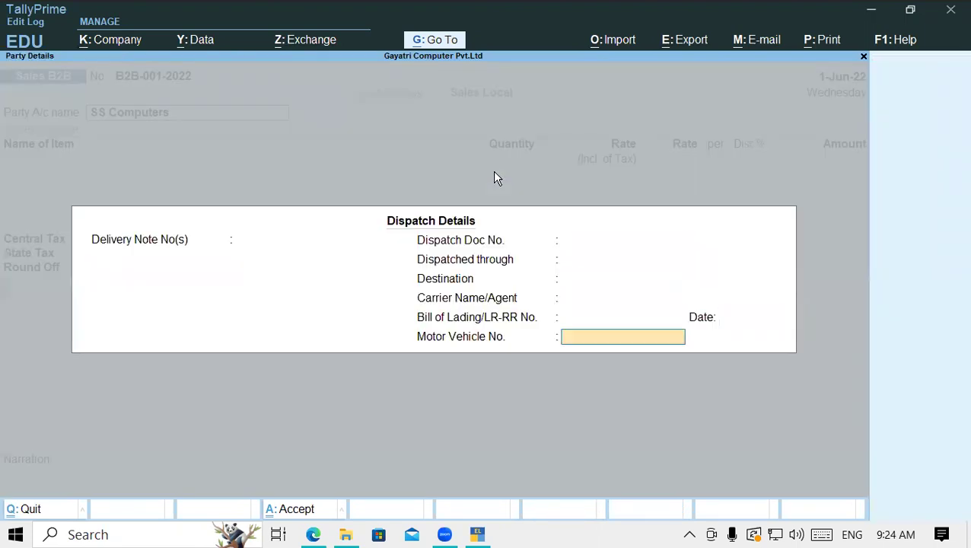
key("Return")
key("Return")
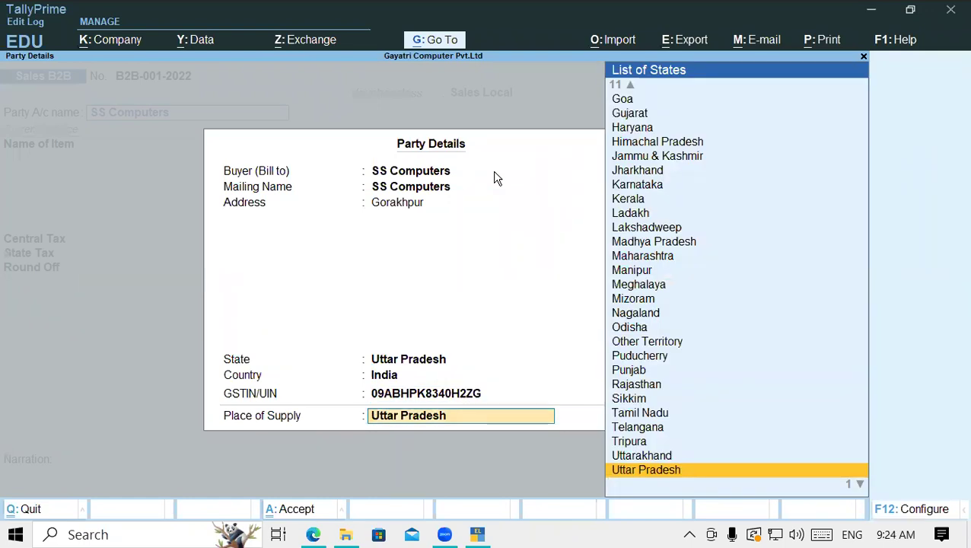
key("Return")
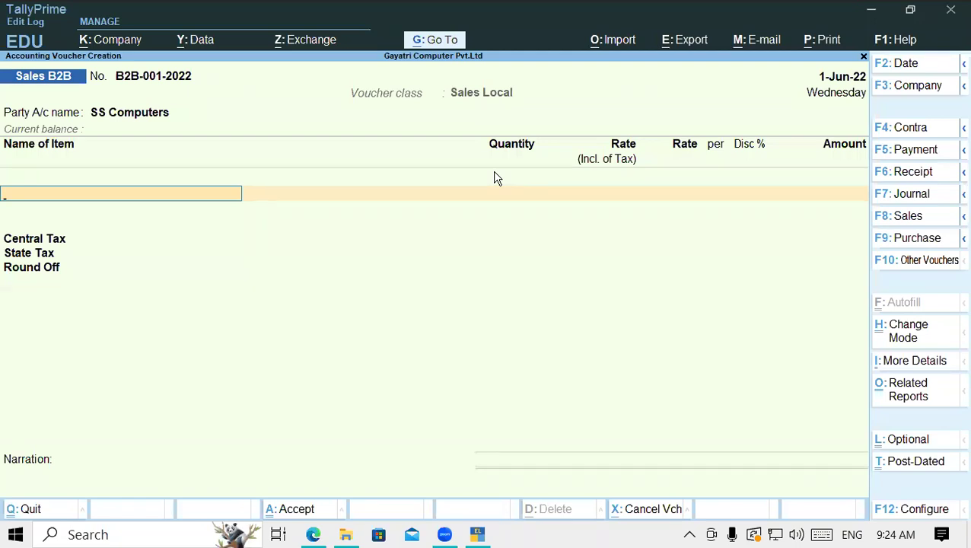
Check the PDF item list, then enter Busy 18 (Rel 5.2) Standard Edition as the first item.
key("ctrl")
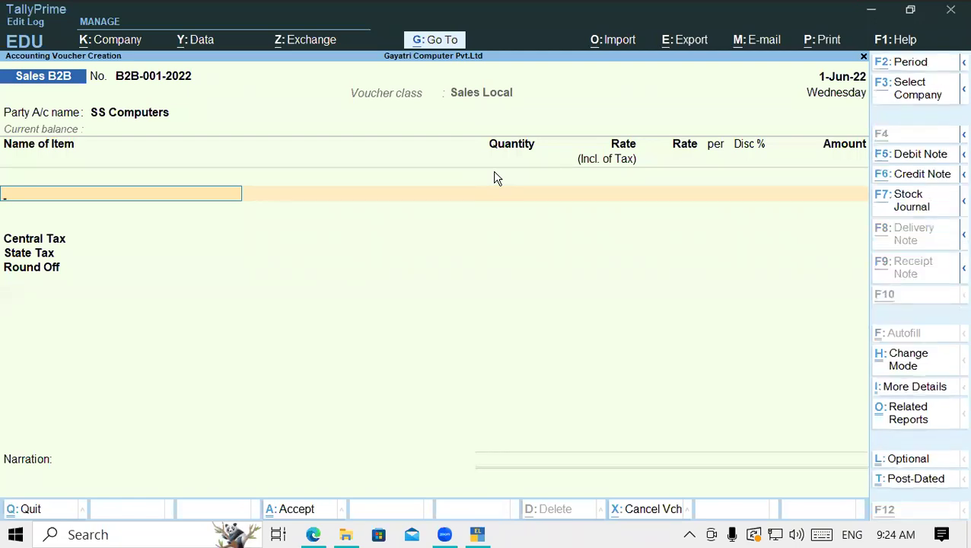
key("alt+Tab")
key("alt+Tab")
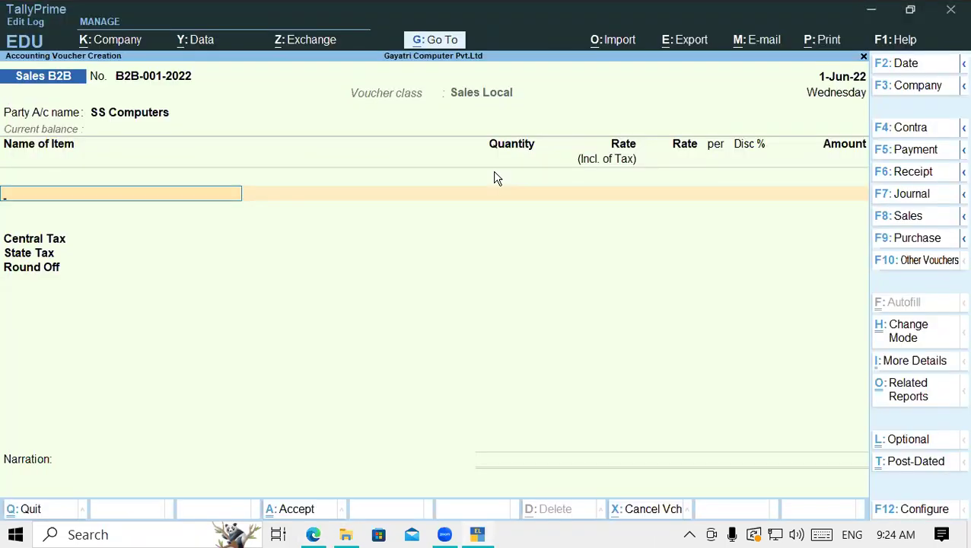
type("Bus")
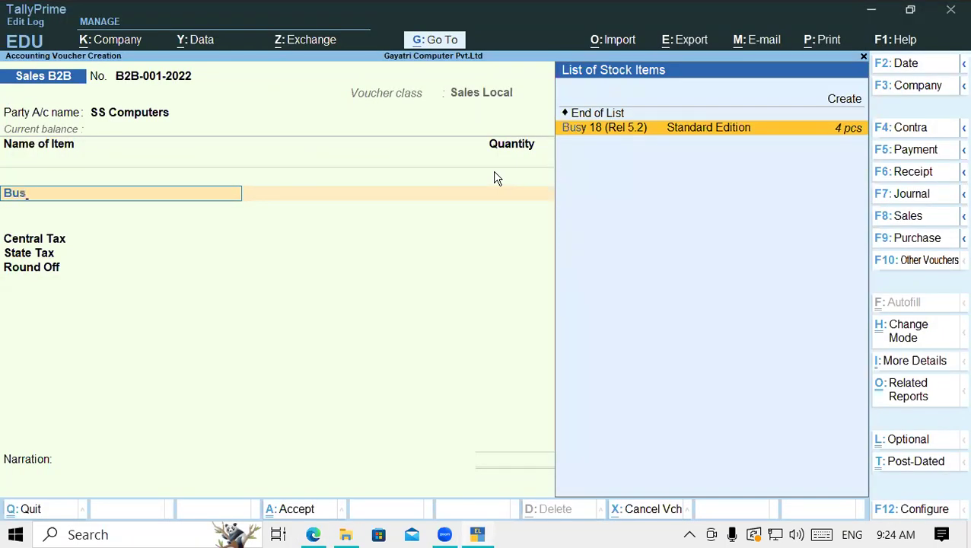
key("Return")
key("Return")
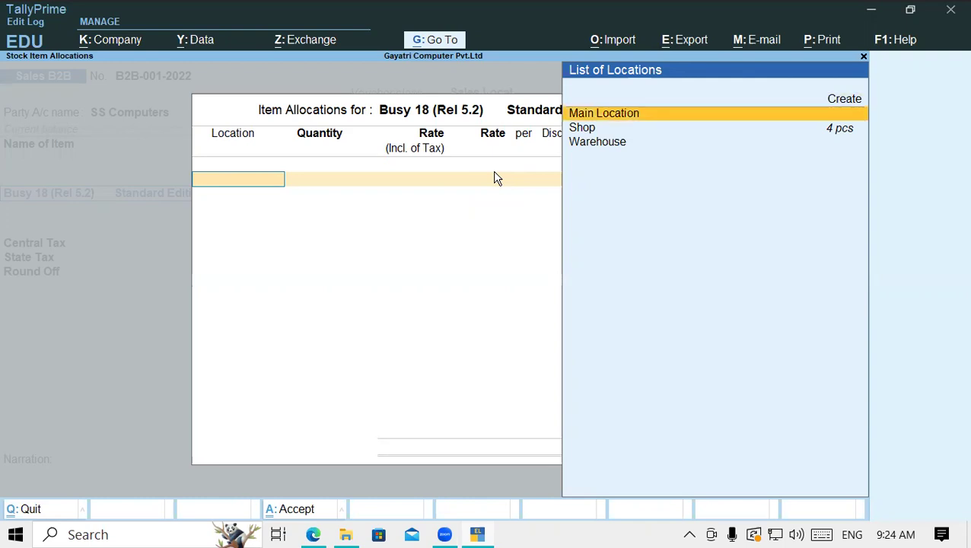
Allocate 2 pcs of Busy 18 from Shop at 10,500 per pcs, totalling 21,000.
key("Down")
key("Return")
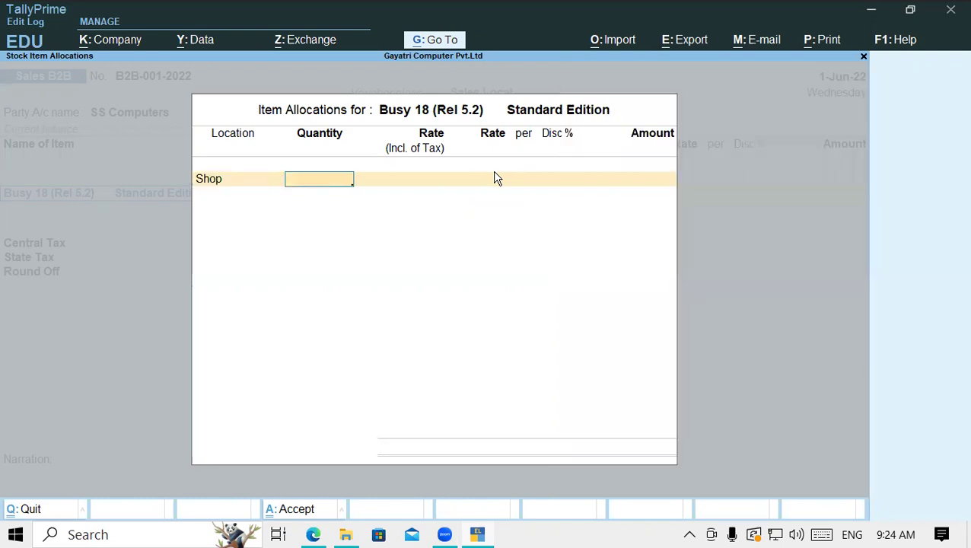
key("alt+Tab")
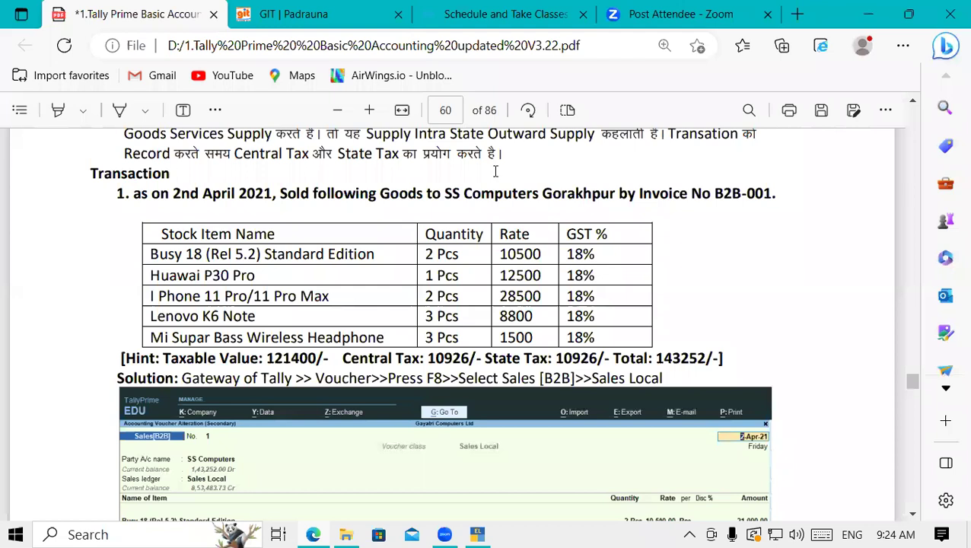
key("alt+Tab")
type("2")
key("Return")
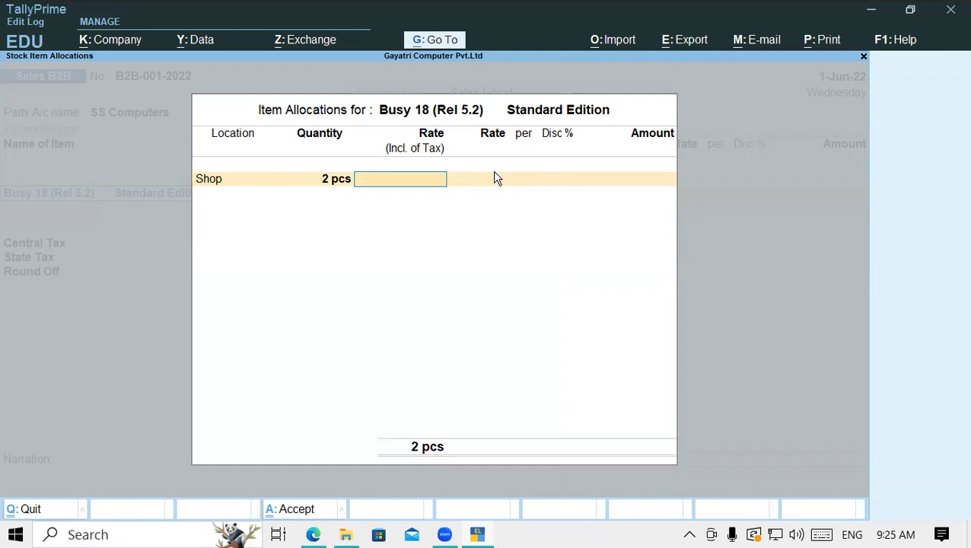
key("Return")
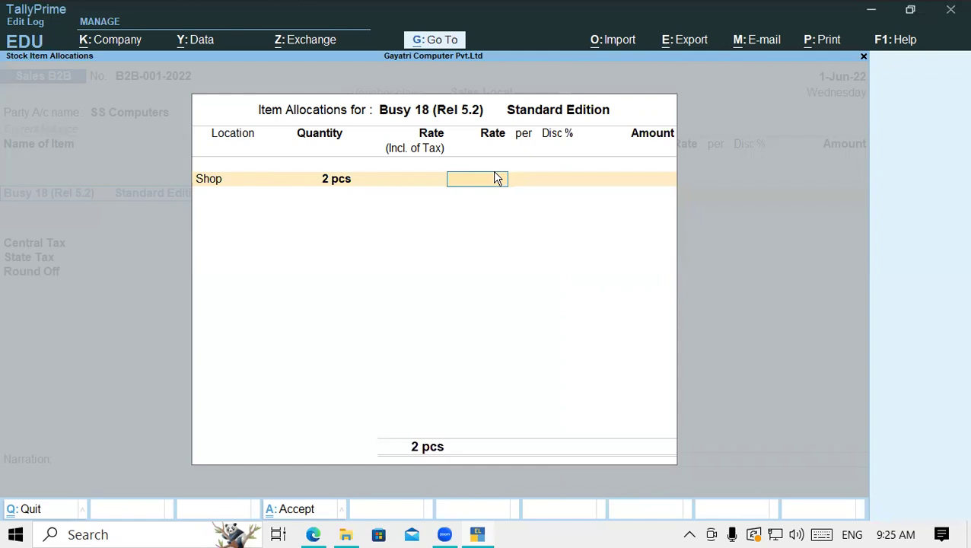
key("alt+Tab")
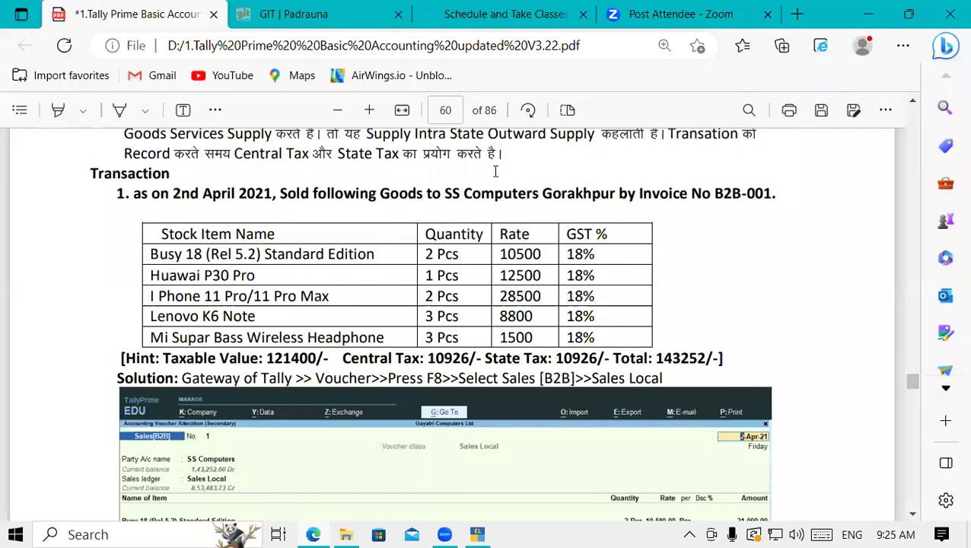
key("alt+Tab")
type("10500")
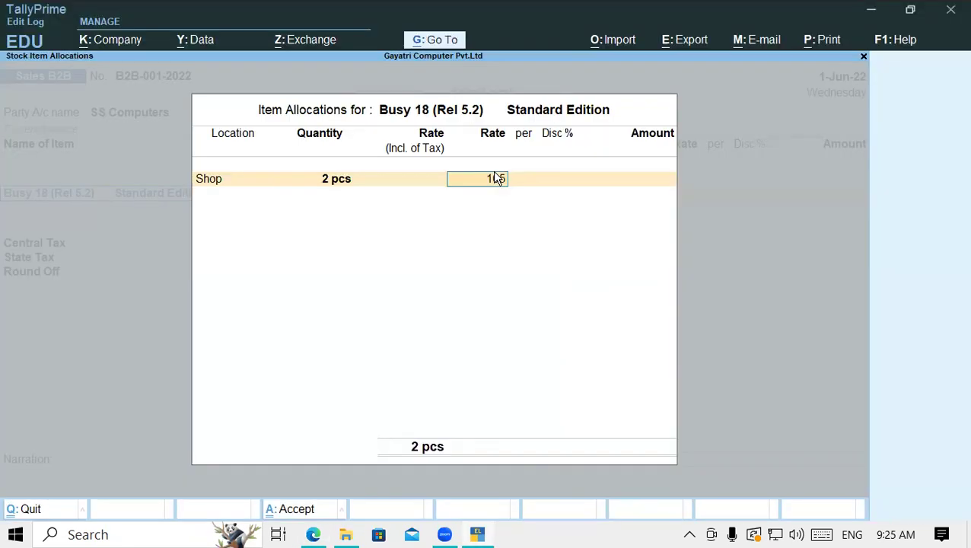
key("Return")
key("Return")
key("Return")
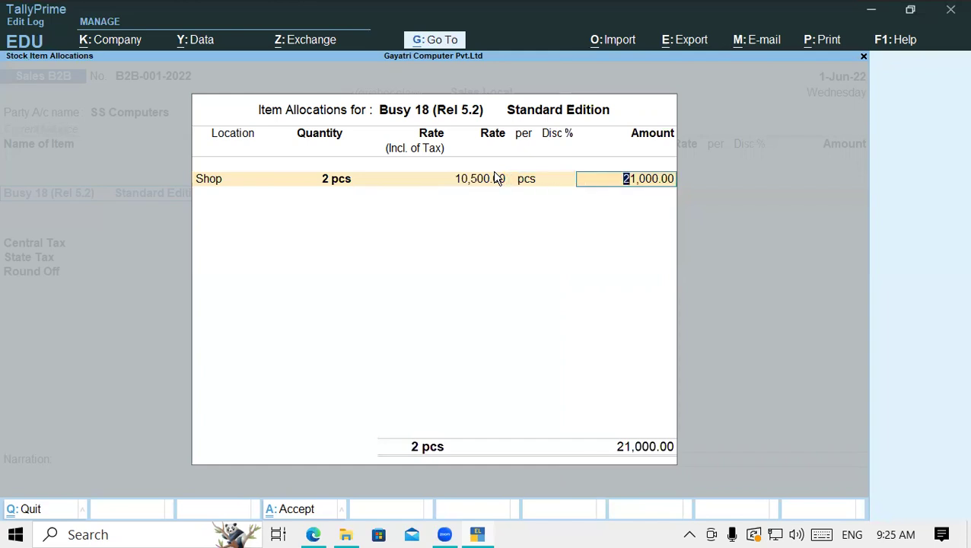
key("Return")
key("Return")
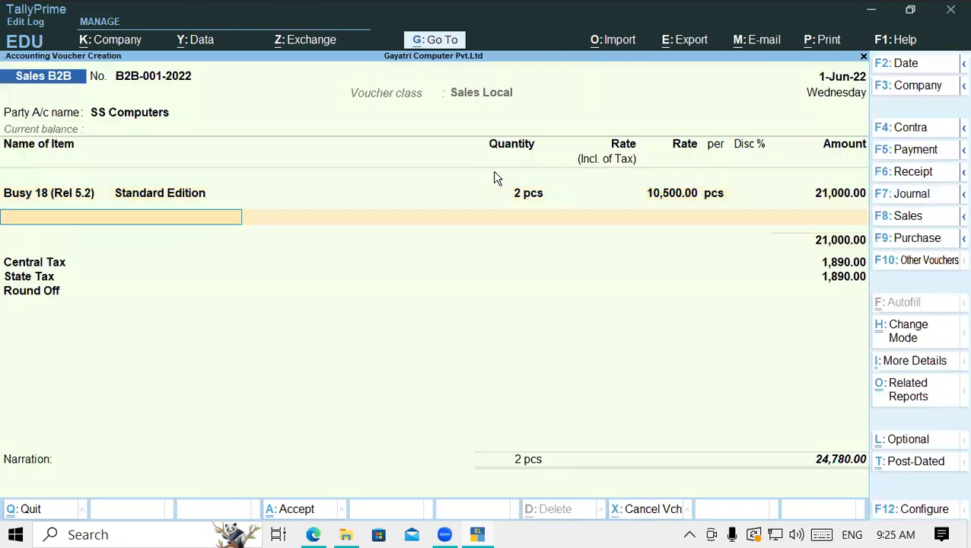
Add Huawei p30 Pro as the next stock item on the voucher.
key("alt+Tab")
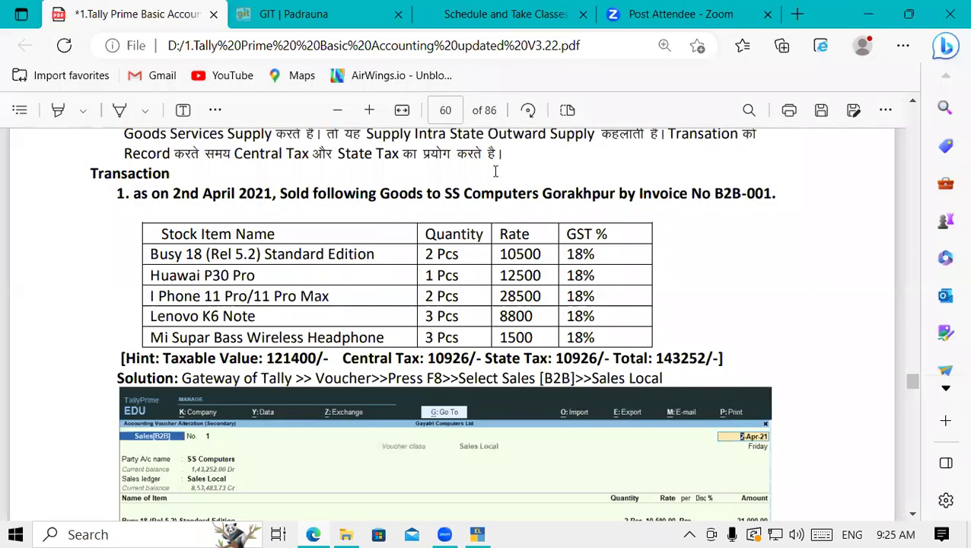
key("alt+Tab")
type("H")
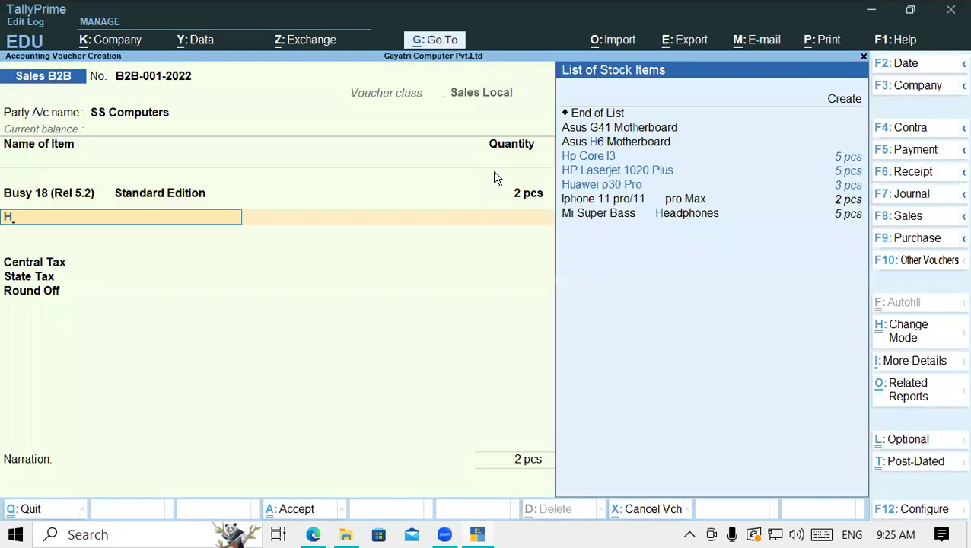
key("Down")
Allocate 1 pcs of Huawei p30 Pro from Shop at a rate of 12,500.
key("Down")
key("Return")
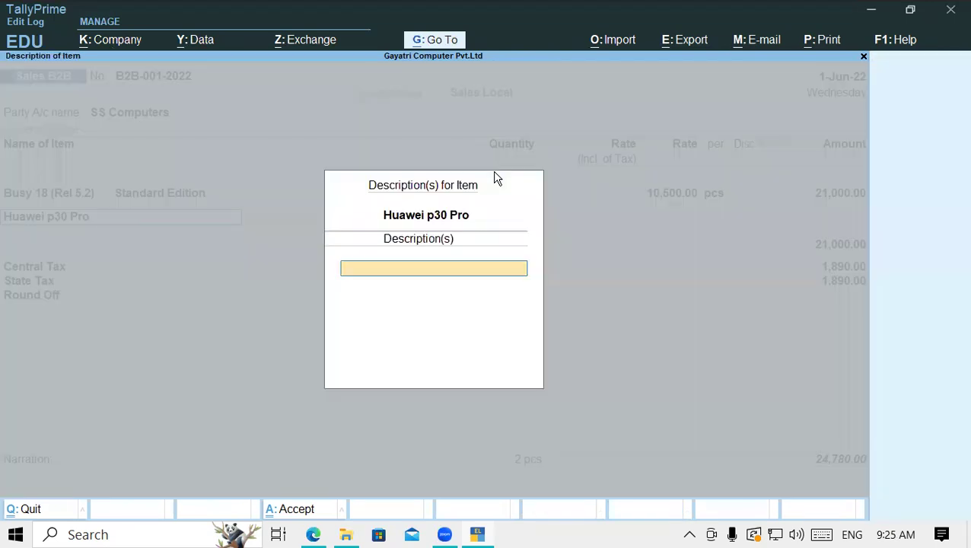
key("Return")
key("Down")
key("Down")
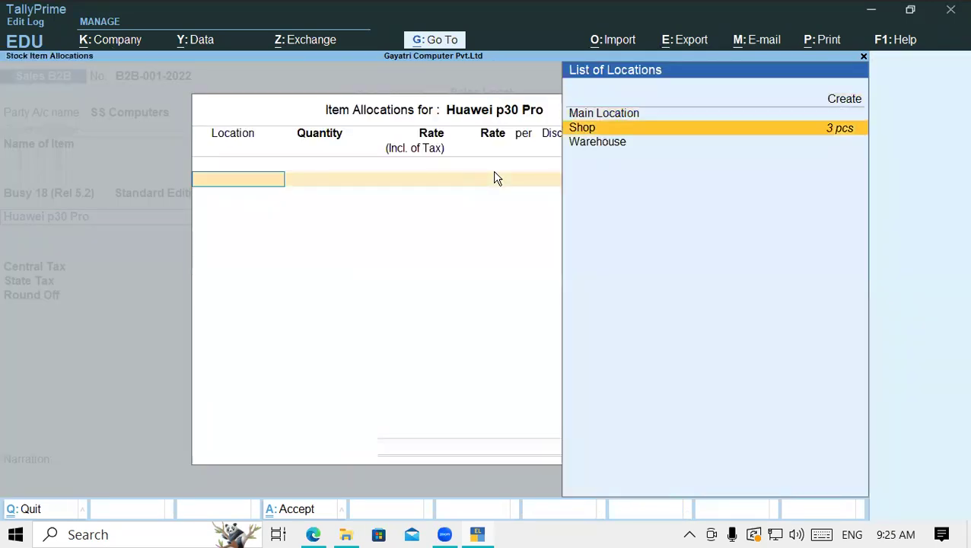
key("Return")
key("alt+Tab")
key("alt+Tab")
type("1")
key("Return")
key("Return")
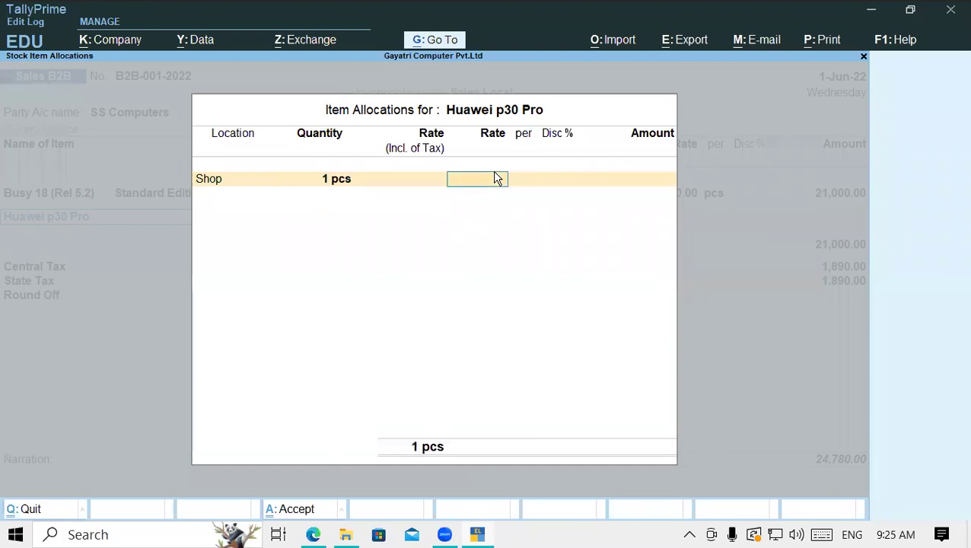
key("alt+Tab")
key("alt+Tab")
type("12500")
key("Return")
key("Return")
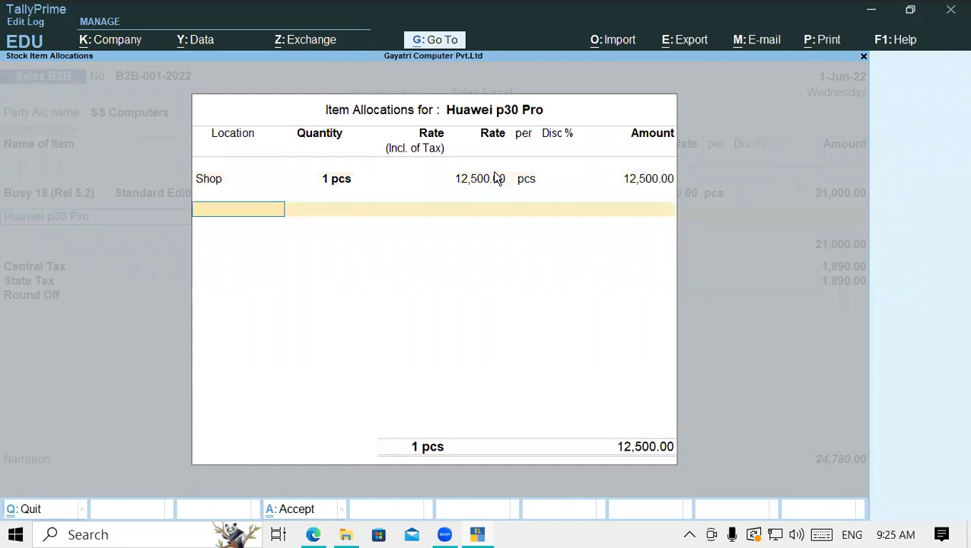
key("Return")
Close Huawei's allocations, then add Iphone 11 pro/11 pro Max with Warehouse as its location.
key("Return")
key("alt+Tab")
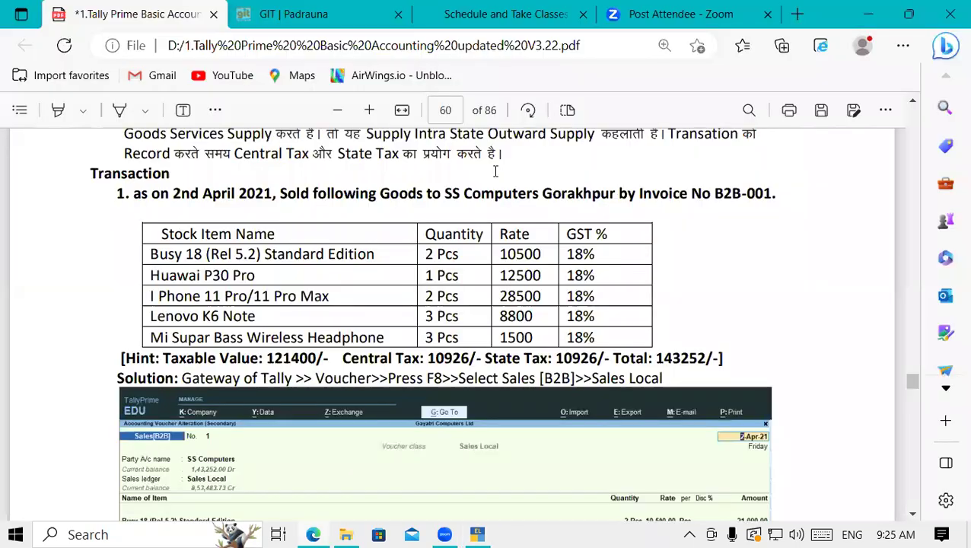
key("alt+Tab")
type("ip")
key("Return")
key("Return")
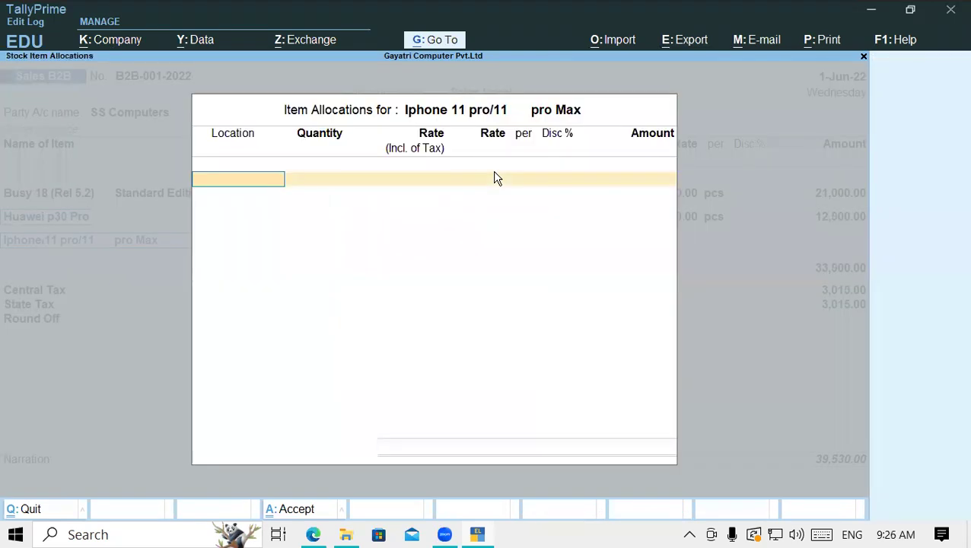
key("Down")
key("Down")
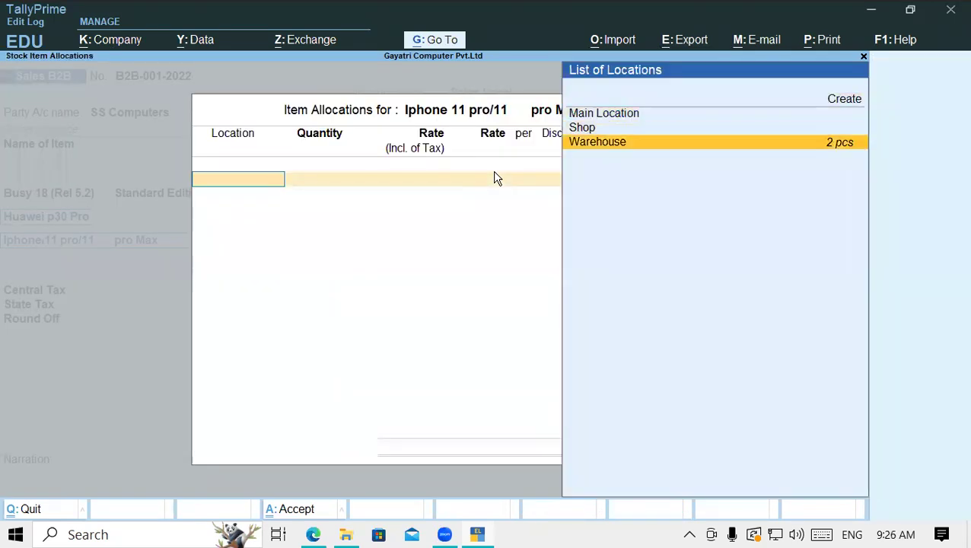
key("Return")
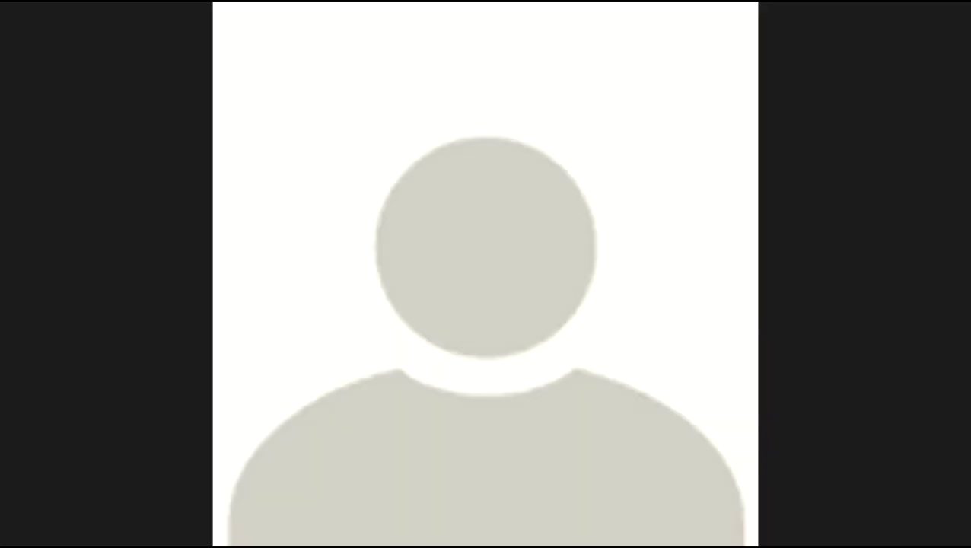
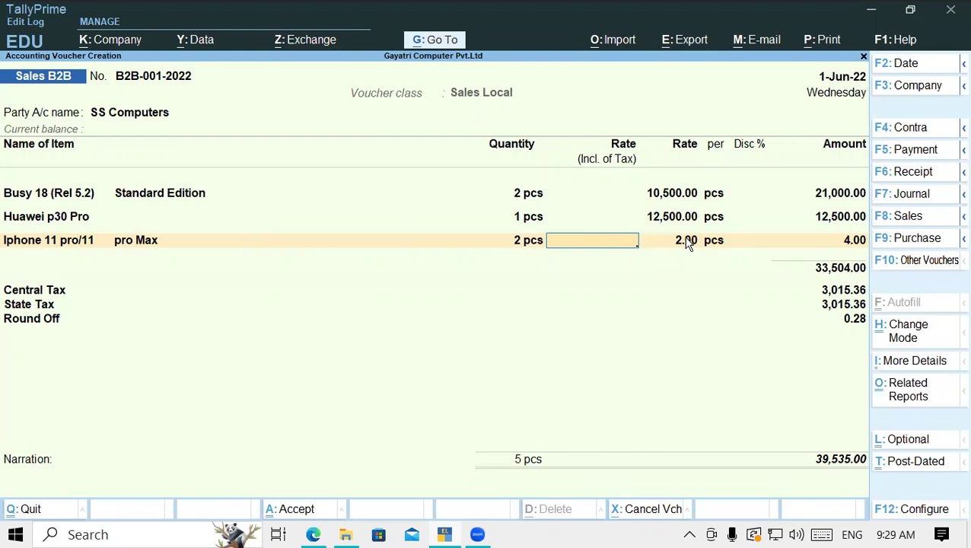
Change the Iphone 11 pro Max rate to 28,500 so its line totals 57,000, checking it against the PDF.
key("BackSpace")
key("BackSpace")
key("BackSpace")
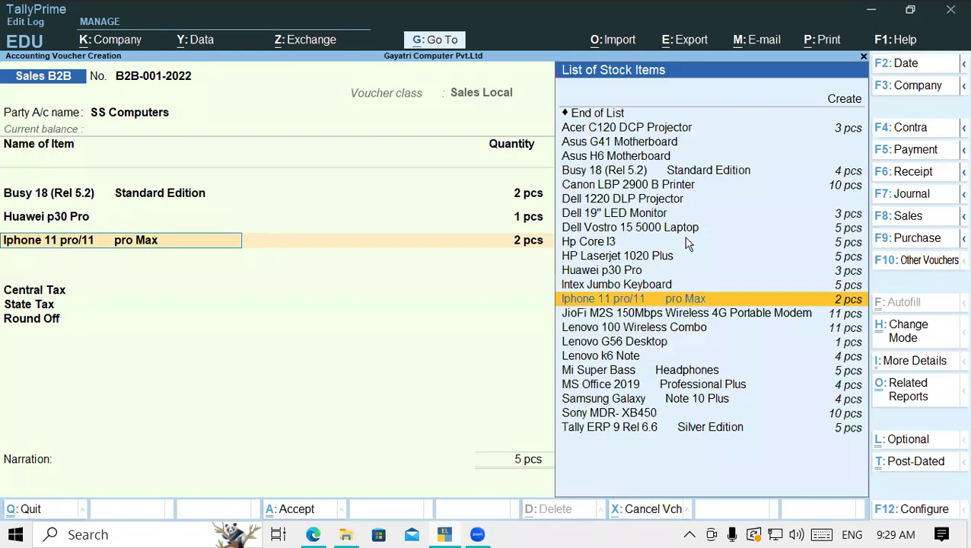
key("BackSpace")
key("Return")
key("Return")
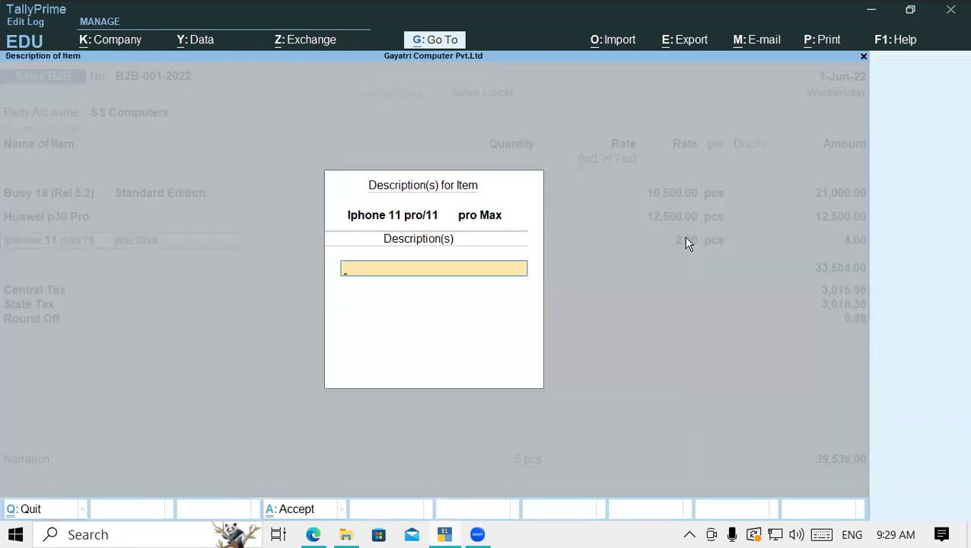
key("Return")
key("Return")
key("Return")
key("Return")
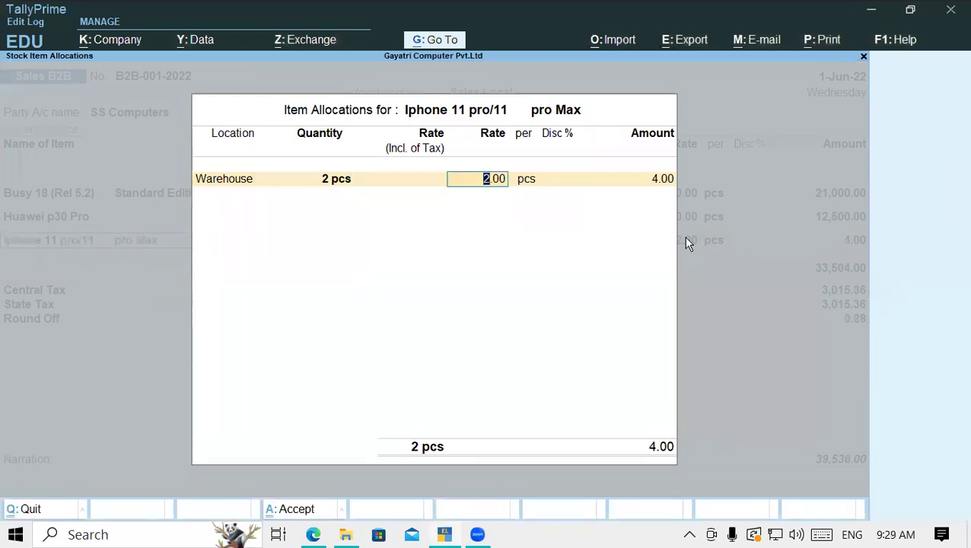
key("alt+Tab")
key("alt+Tab")
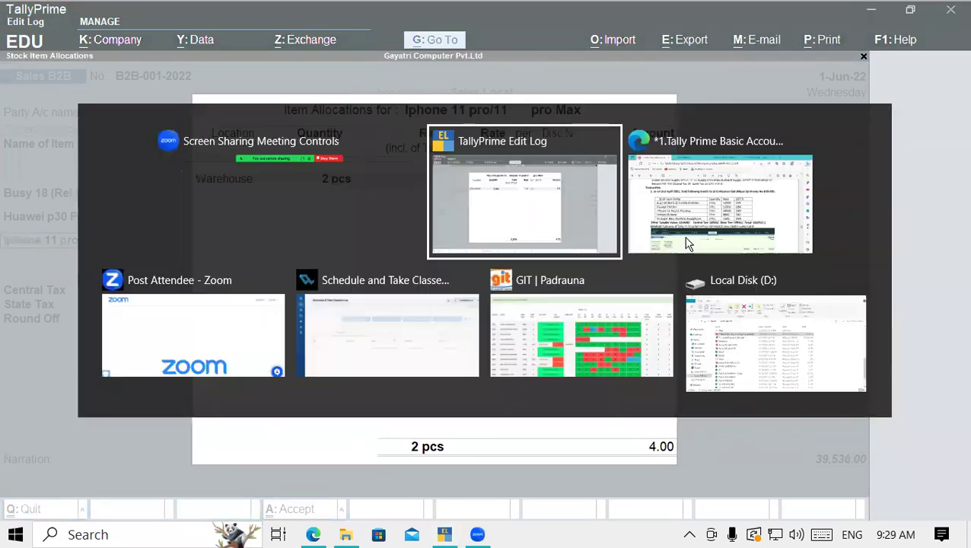
key("alt+Tab")
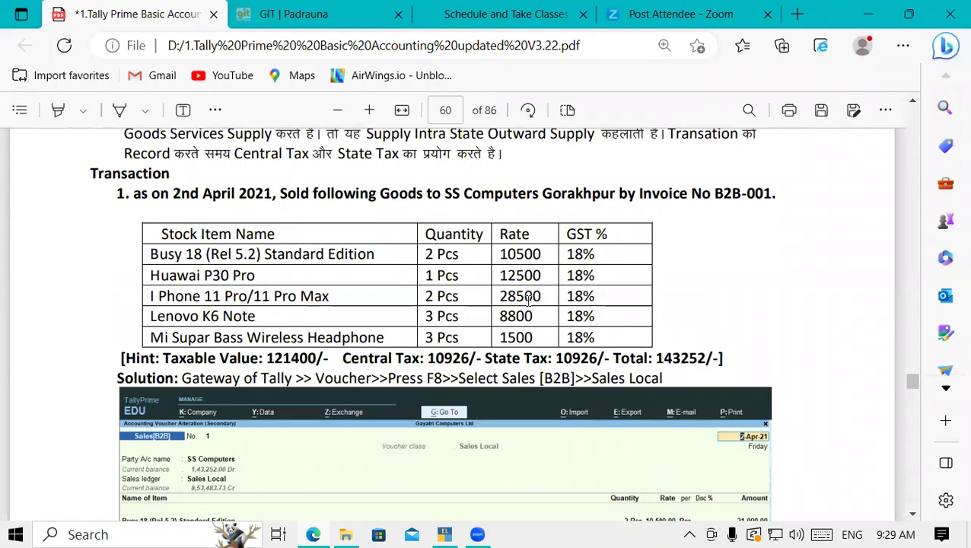
key("alt+Tab")
key("alt+Tab")
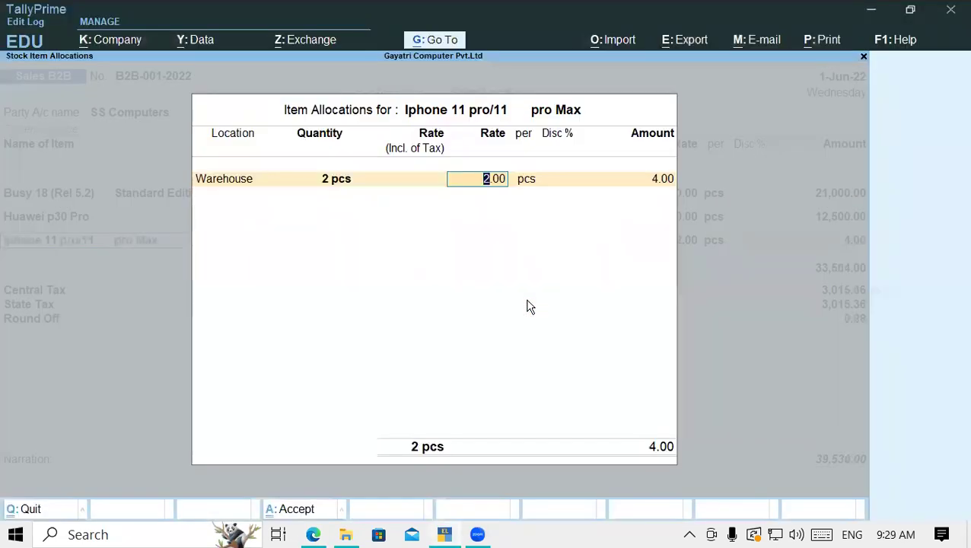
type("28500")
key("Return")
key("Return")
key("Return")
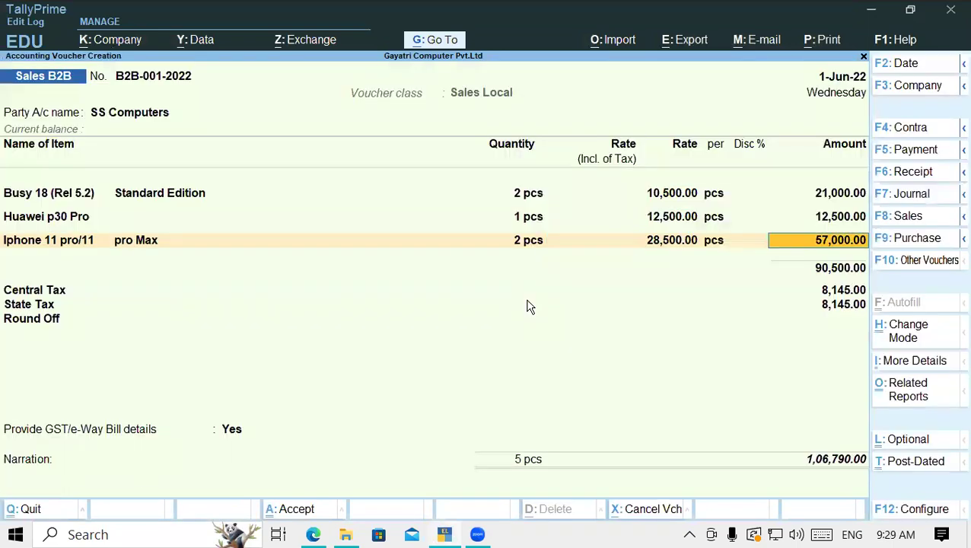
key("Return")
key("alt+Tab")
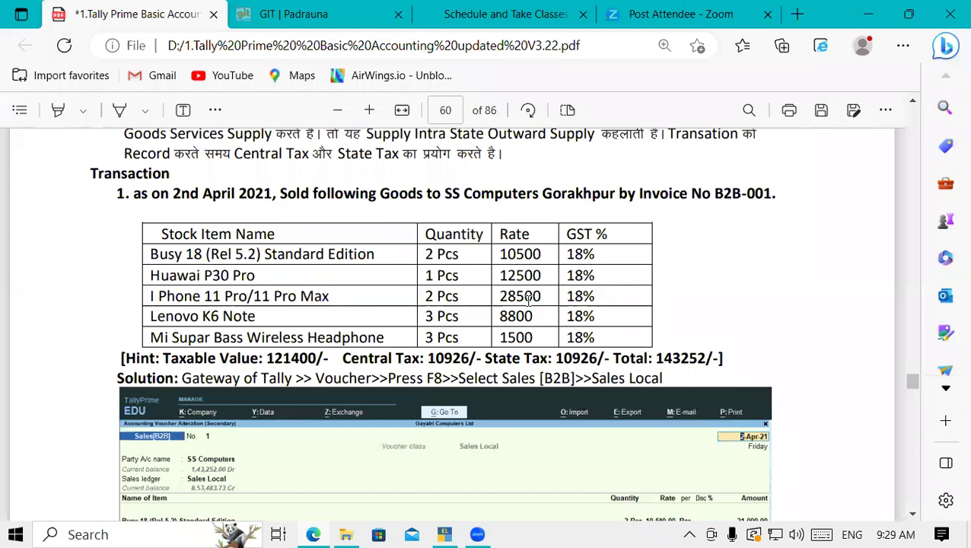
Search 'Le', try Lenovo G56 Desktop at Shop, then back out after checking the PDF.
key("alt+Tab")
type("Le")
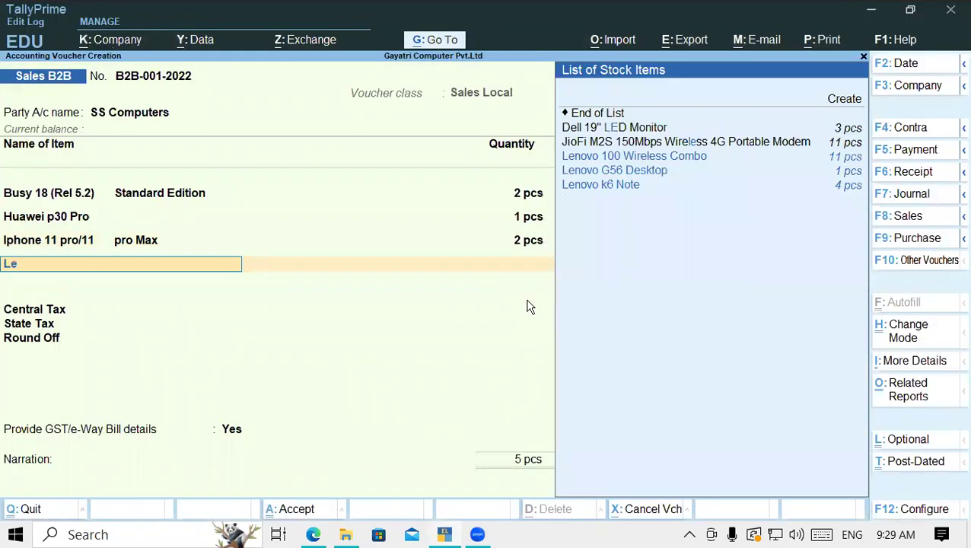
key("Down")
key("Down")
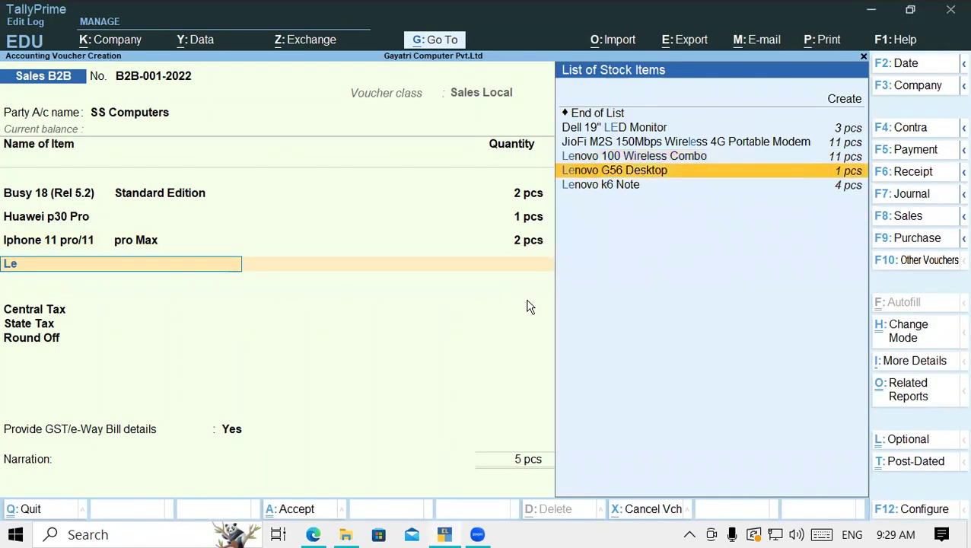
key("Return")
key("Return")
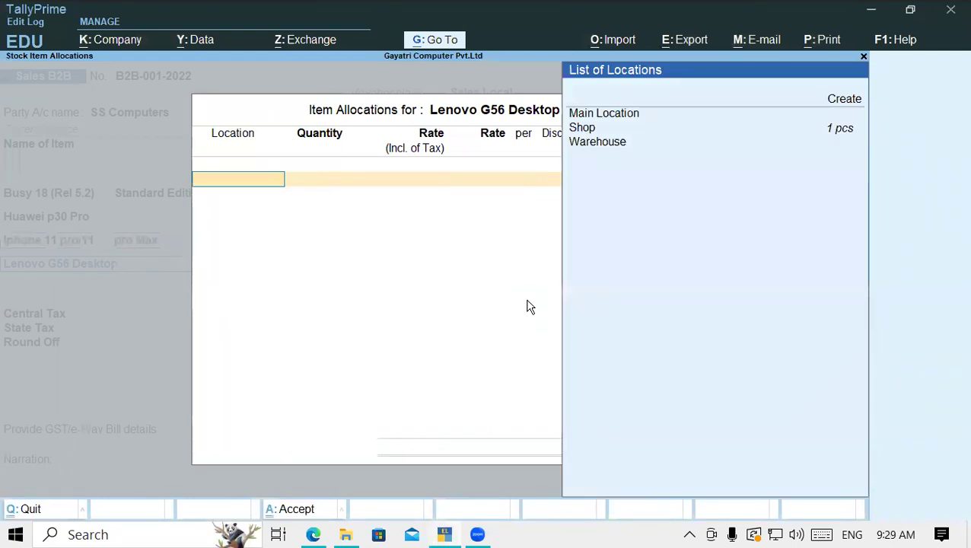
key("Down")
key("Down")
key("Down")
key("Down")
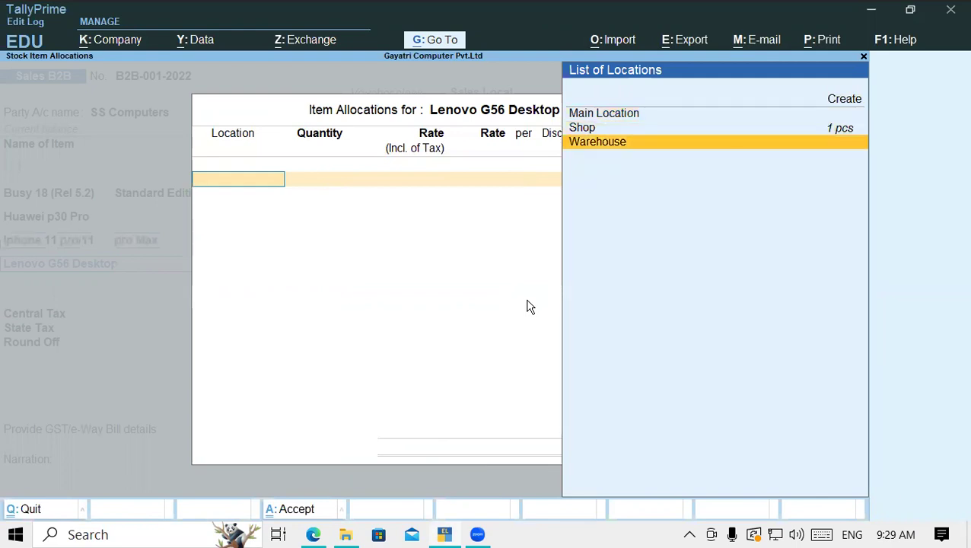
key("Up")
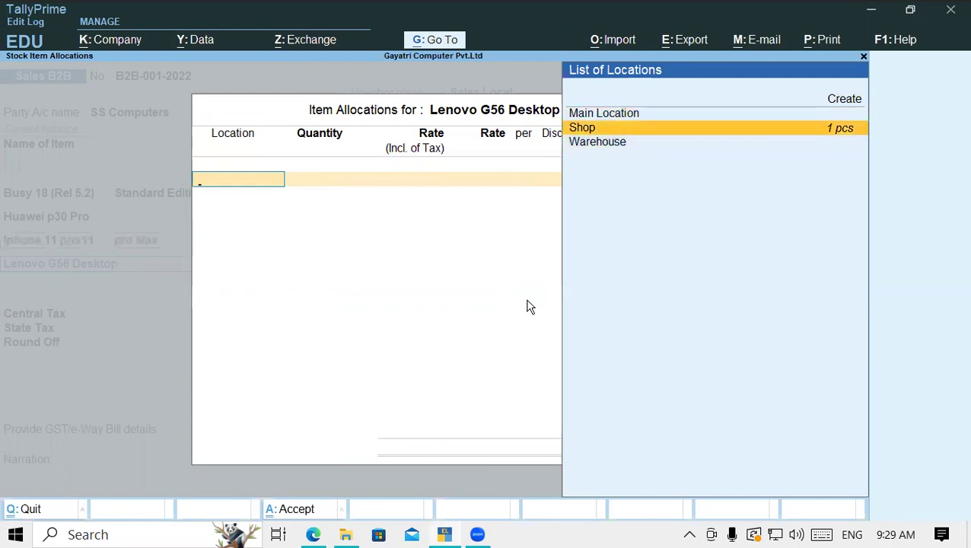
key("Return")
key("alt+Tab")
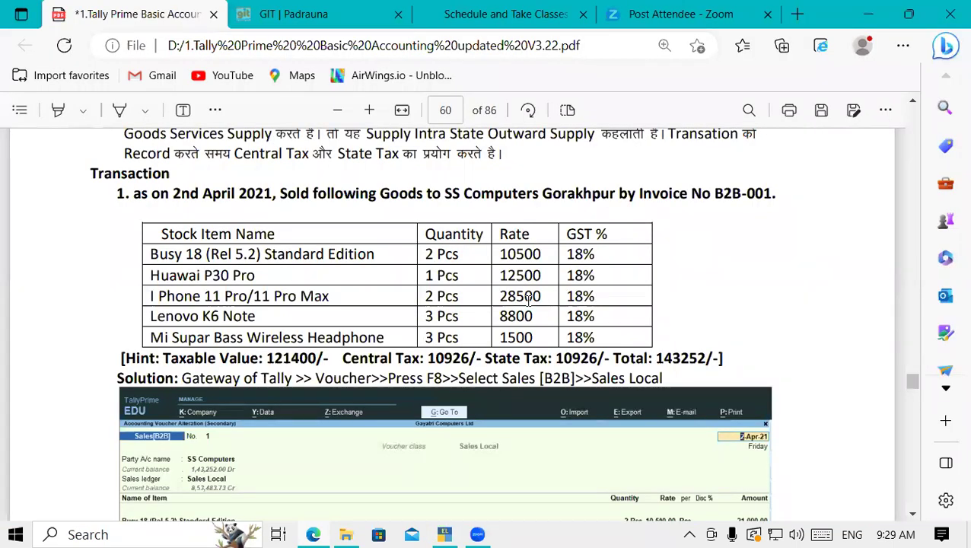
key("alt+Tab")
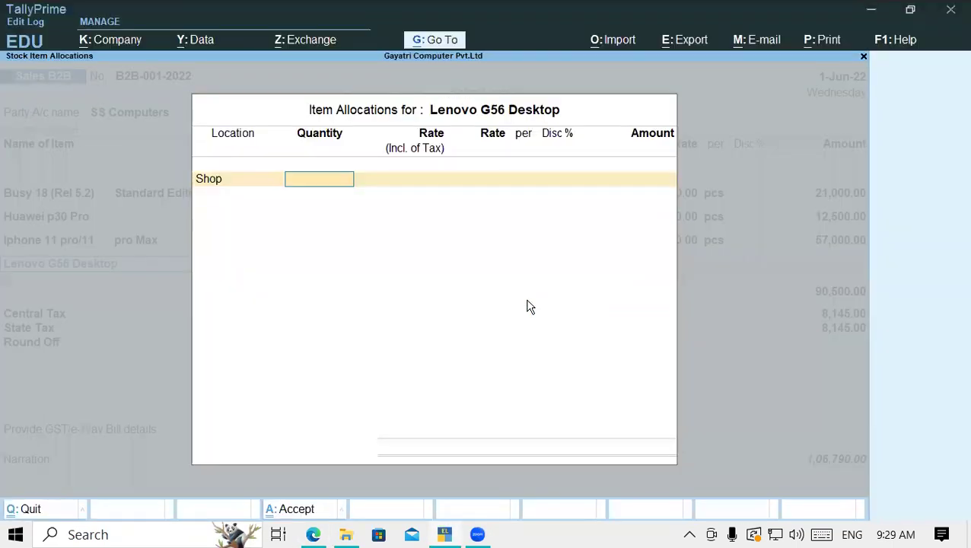
key("BackSpace")
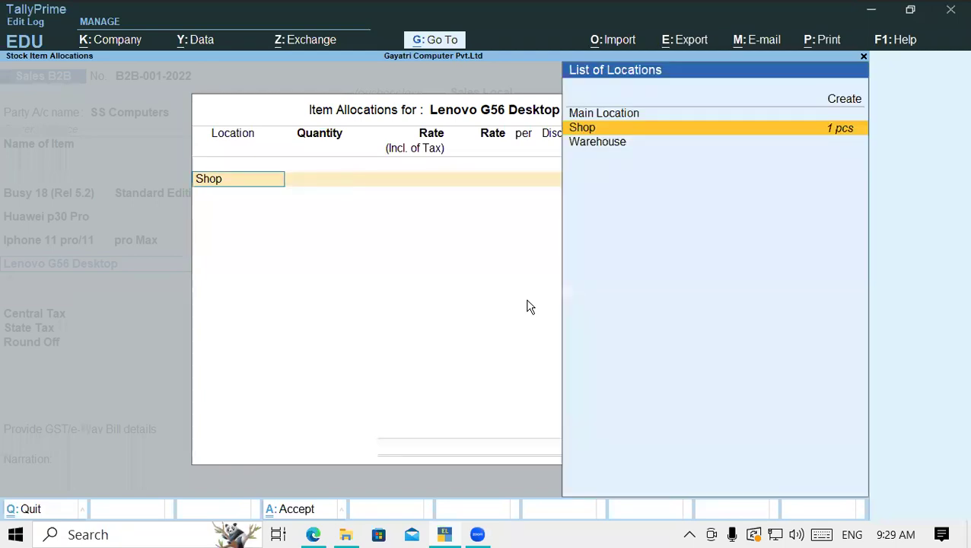
key("Escape")
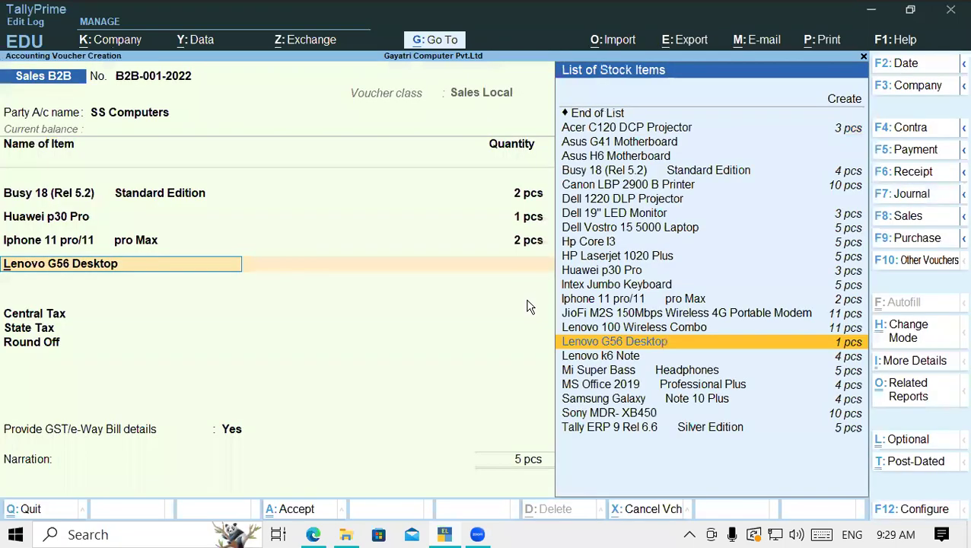
key("alt+Tab")
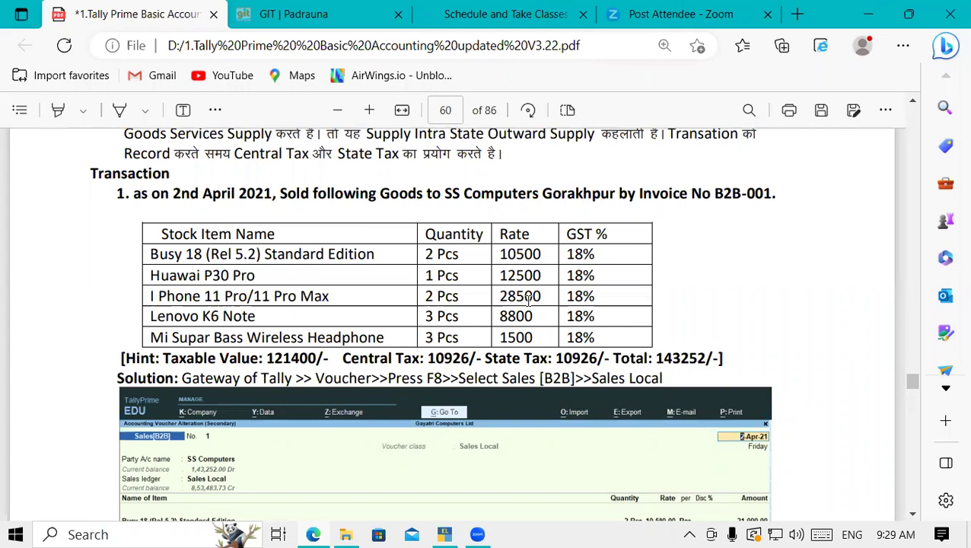
key("alt+Tab")
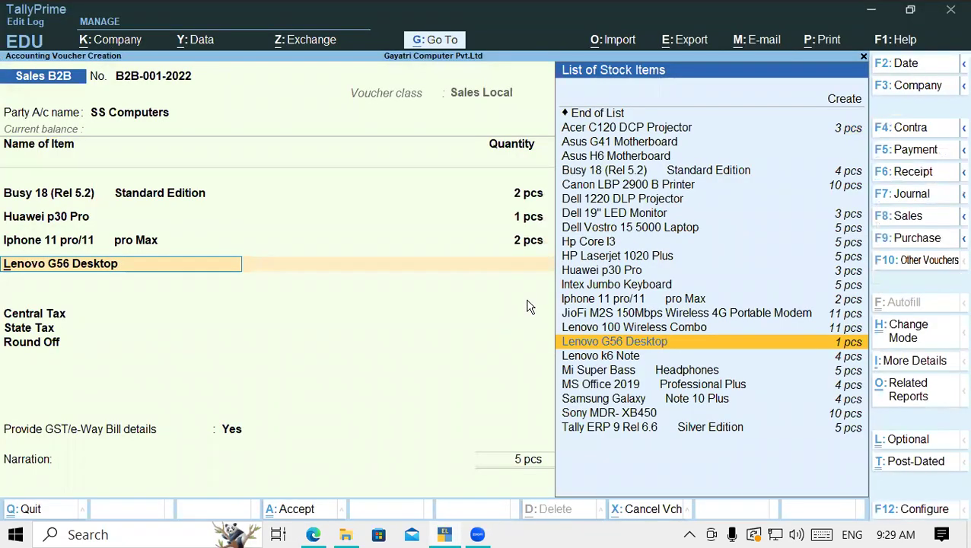
Enter Lenovo k6 Note: 3 pcs from Shop at 8,800 each, amounting to 26,400.
key("Down")
key("Return")
key("Return")
key("Return")
key("BackSpace")
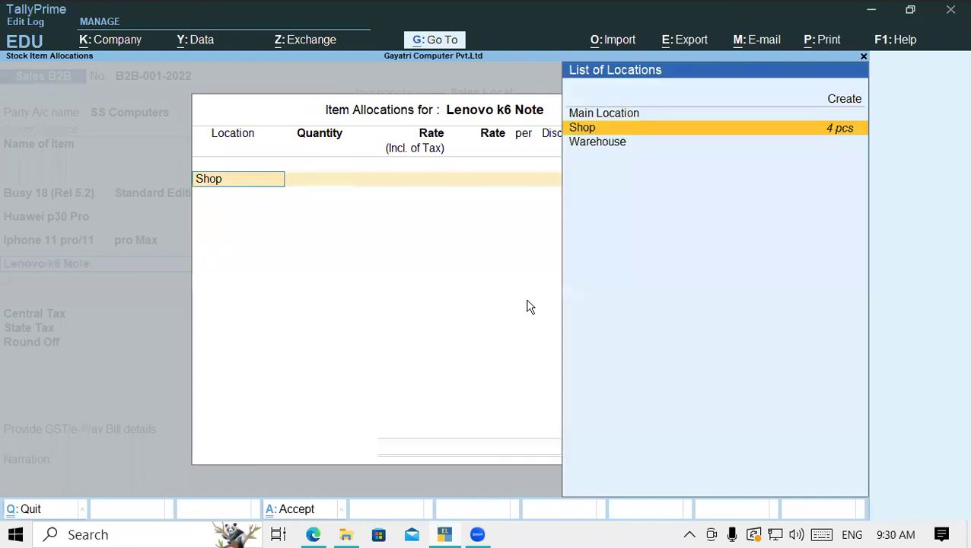
key("alt+Tab")
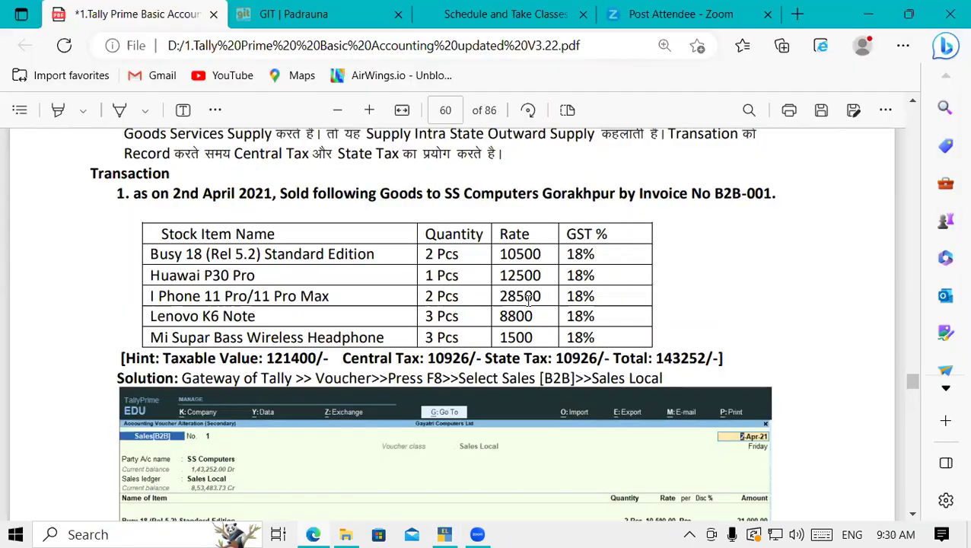
key("alt+Tab")
key("Return")
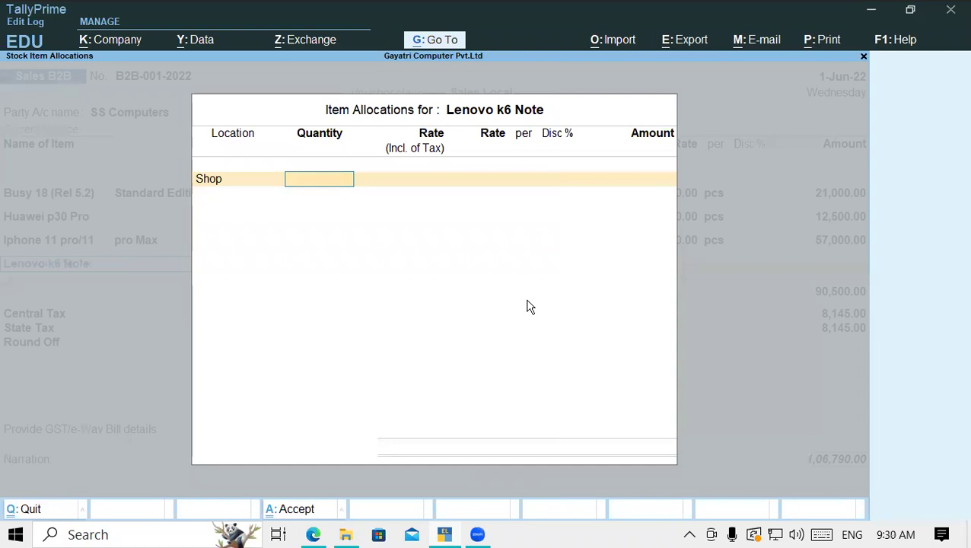
type("3")
key("Return")
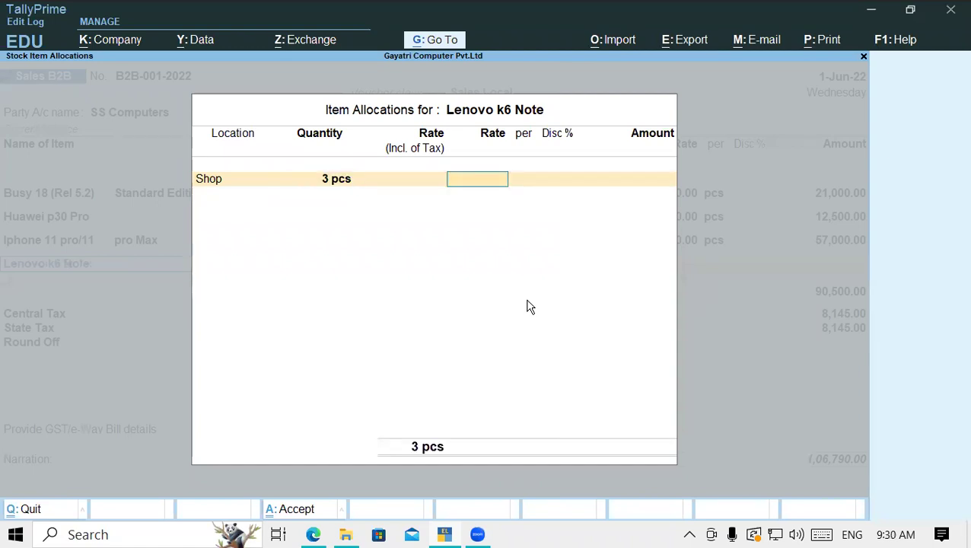
key("alt+Tab")
key("alt+Tab")
type("8,800")
key("Return")
key("Return")
key("Return")
key("Return")
key("Return")
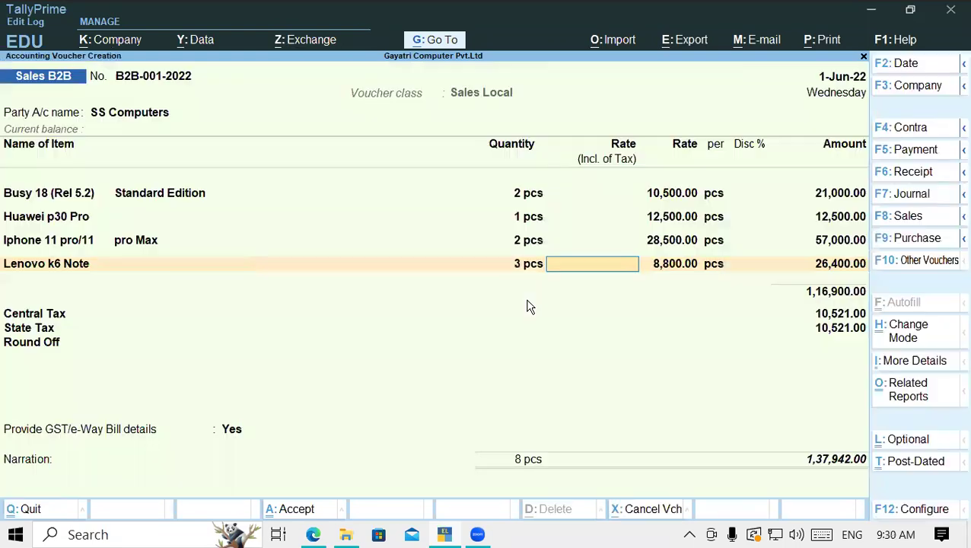
Enter Mi Super Bass Headphones: 3 pcs from Shop at 1,500 each, totalling 4,500.
key("alt+Tab")
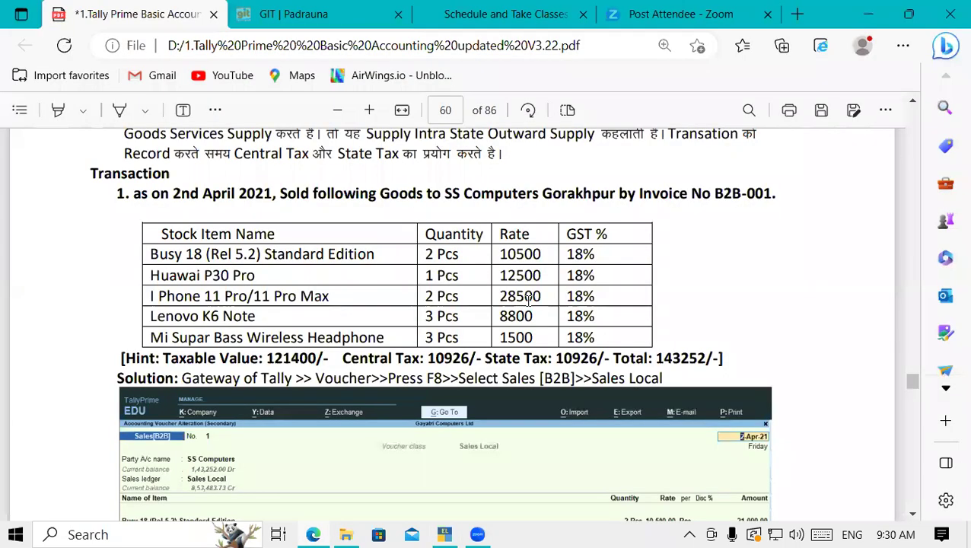
key("alt+Tab")
type("Mis")
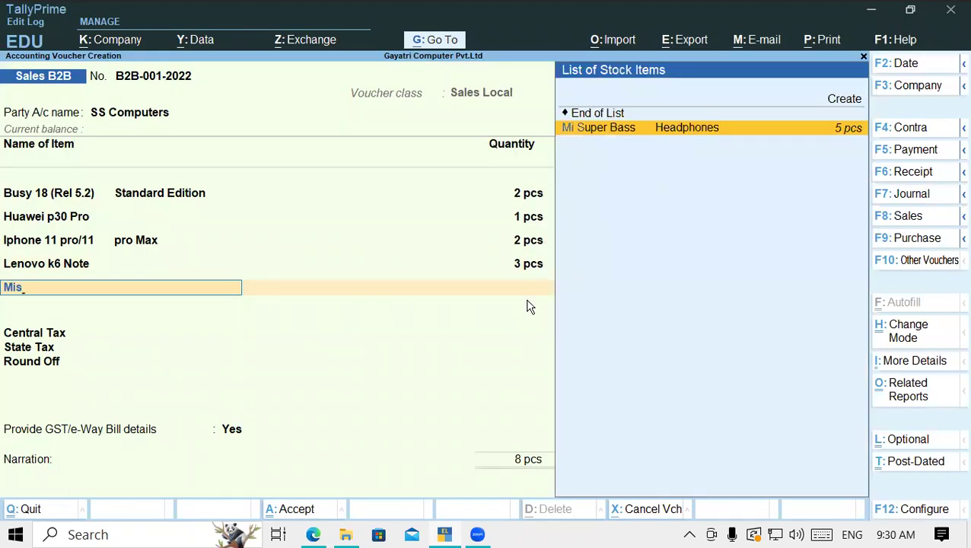
key("Return")
key("Return")
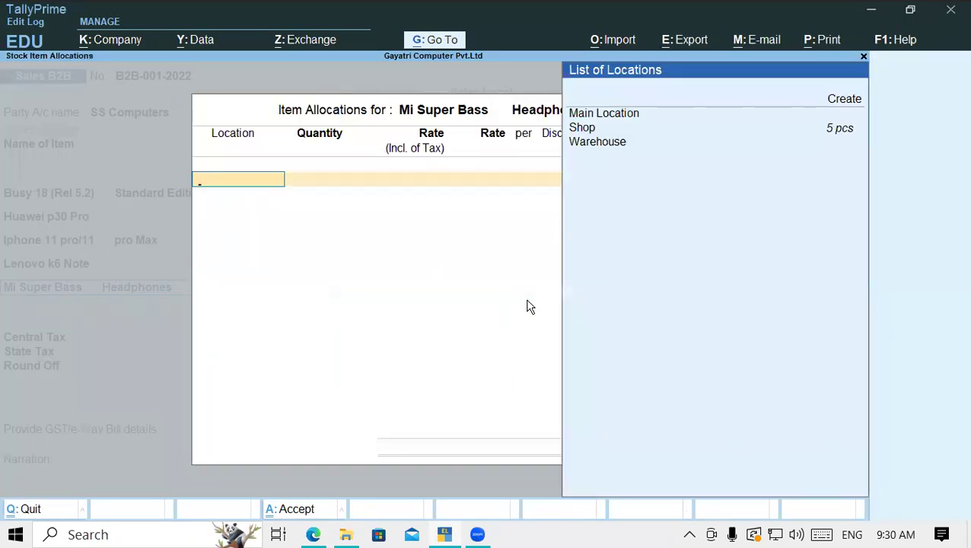
key("Down")
key("Down")
key("Return")
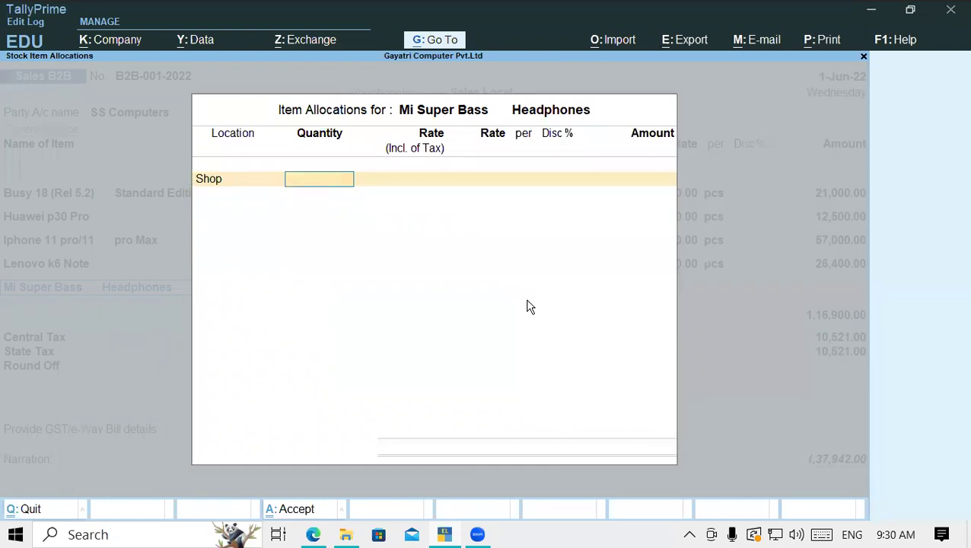
key("alt+Tab")
key("alt+Tab")
type("3")
key("Return")
key("alt+Tab")
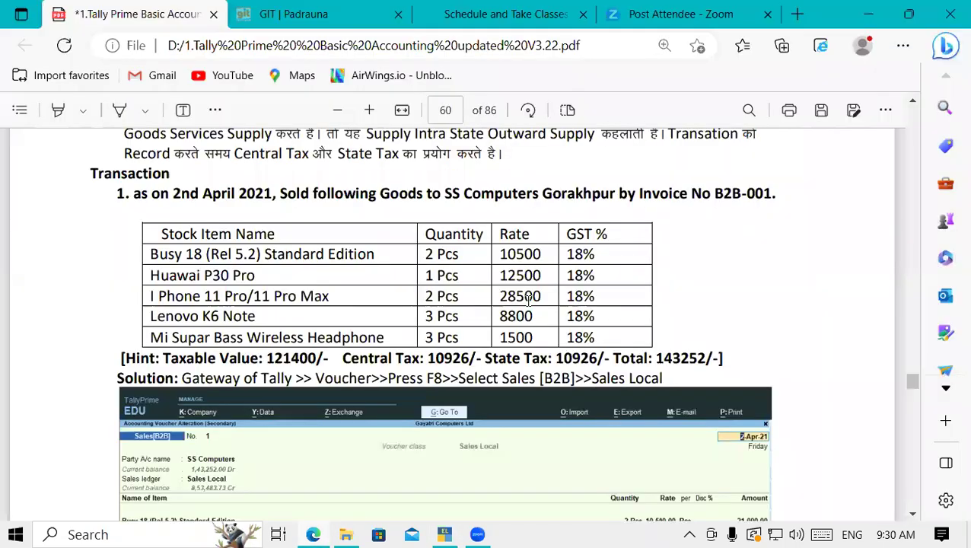
key("alt+Tab")
type("1,500")
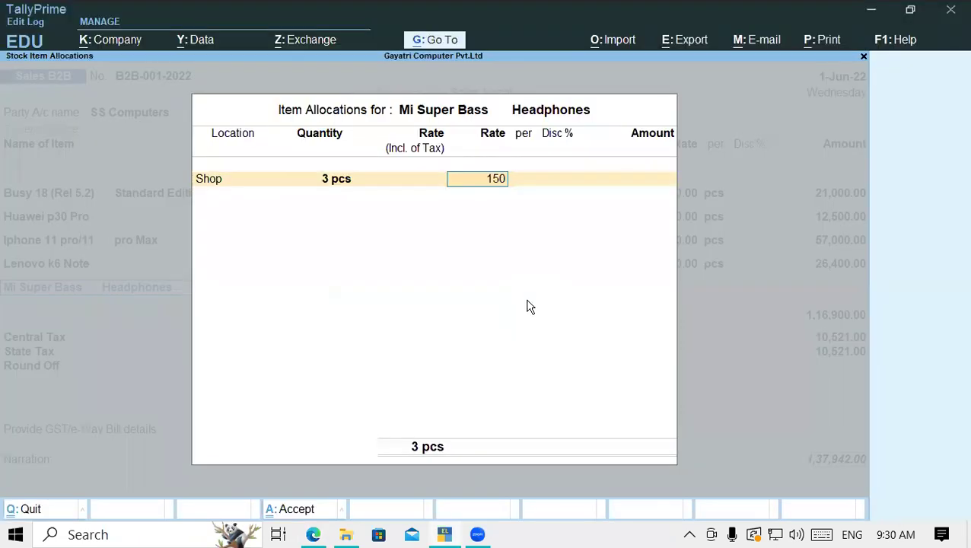
key("Return")
key("Return")
key("Return")
key("Return")
End the item list, choose No for GST/e-Way Bill details, and accept the 1,43,252 total.
key("Return")
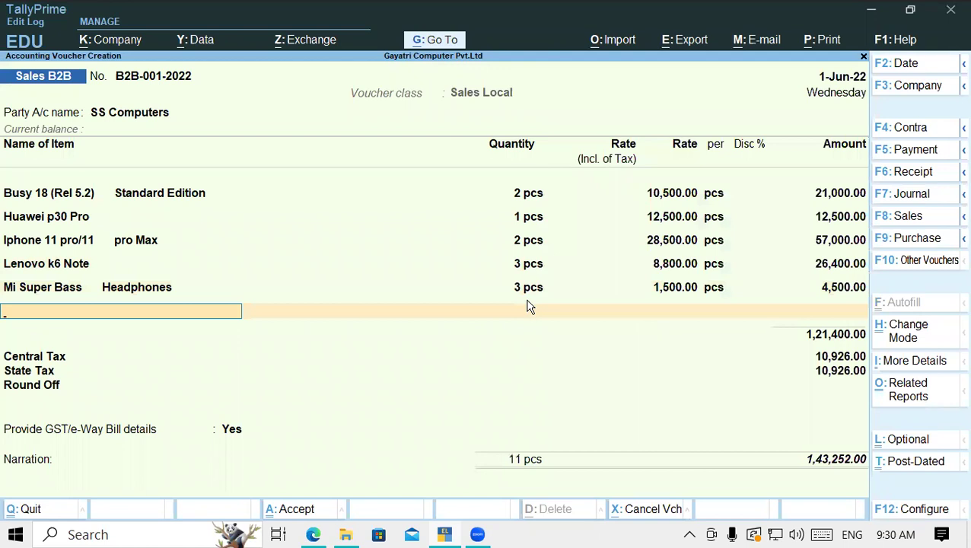
key("Return")
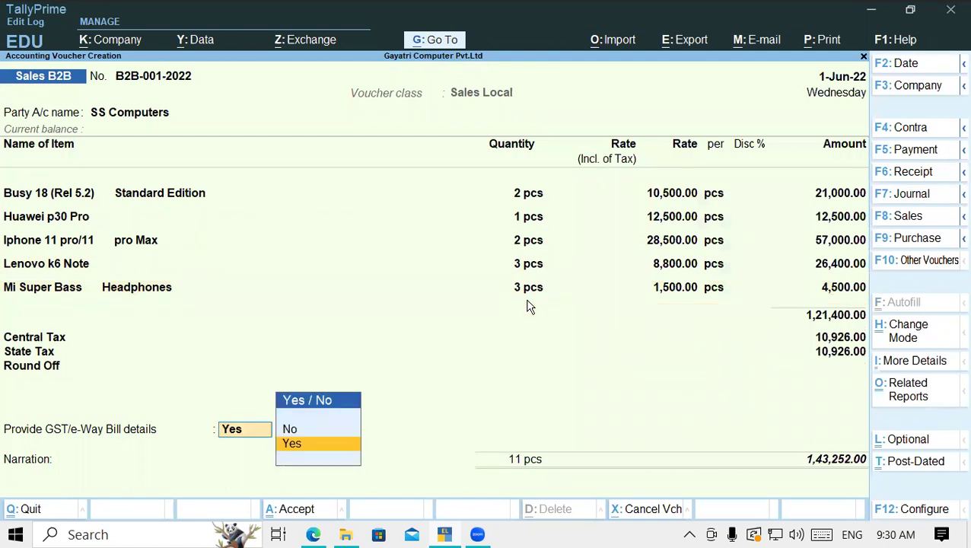
key("Up")
key("Return")
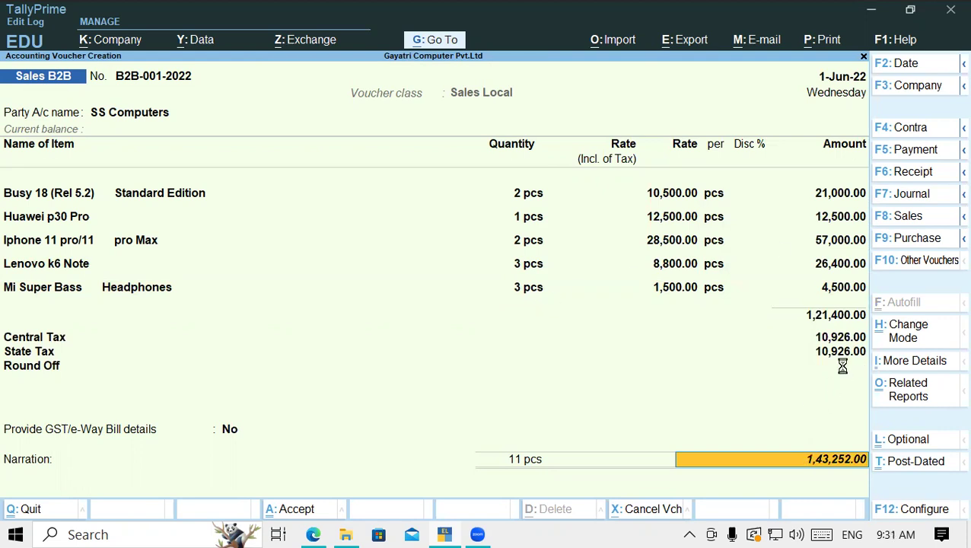
key("Return")
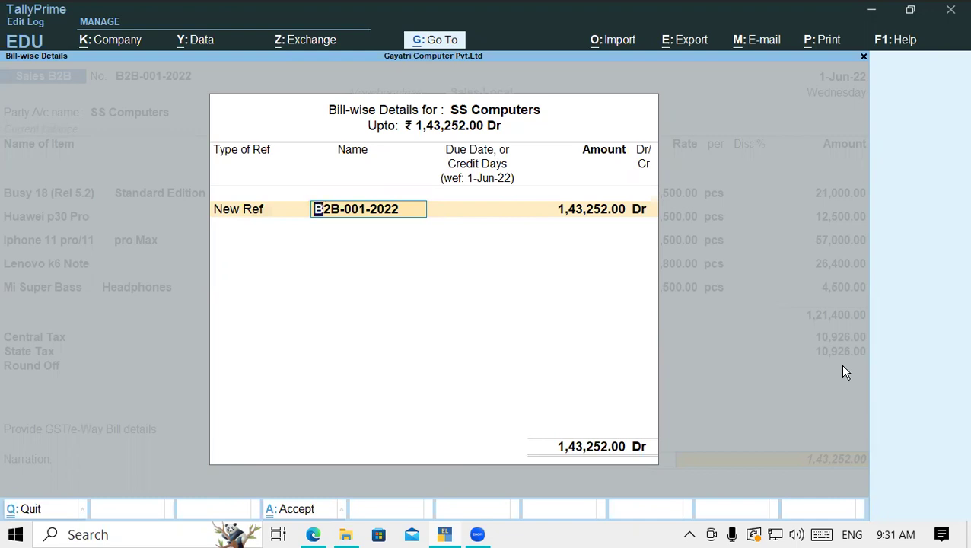
Accept New Ref B2B-001-2022 for 1,43,252 Dr and accept the completed voucher.
key("Return")
key("Return")
key("Return")
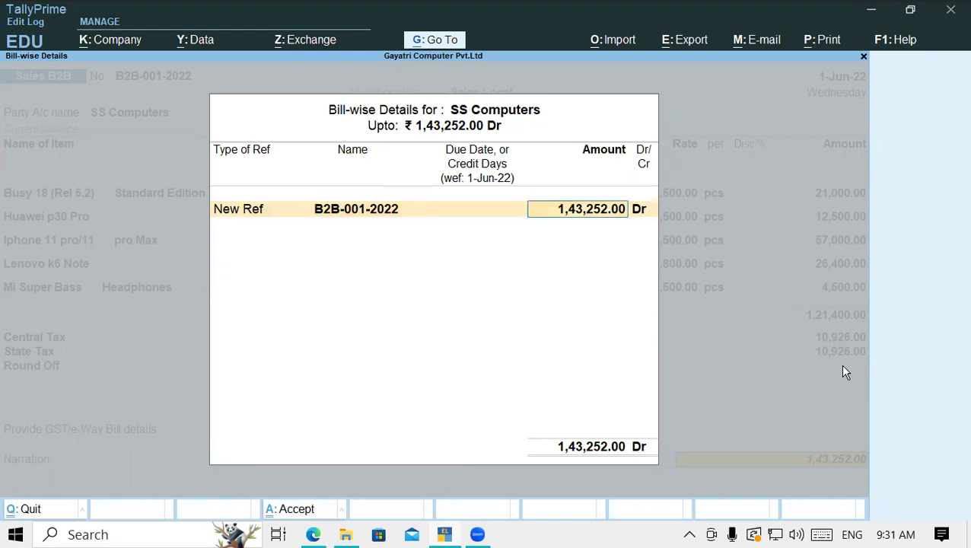
key("Return")
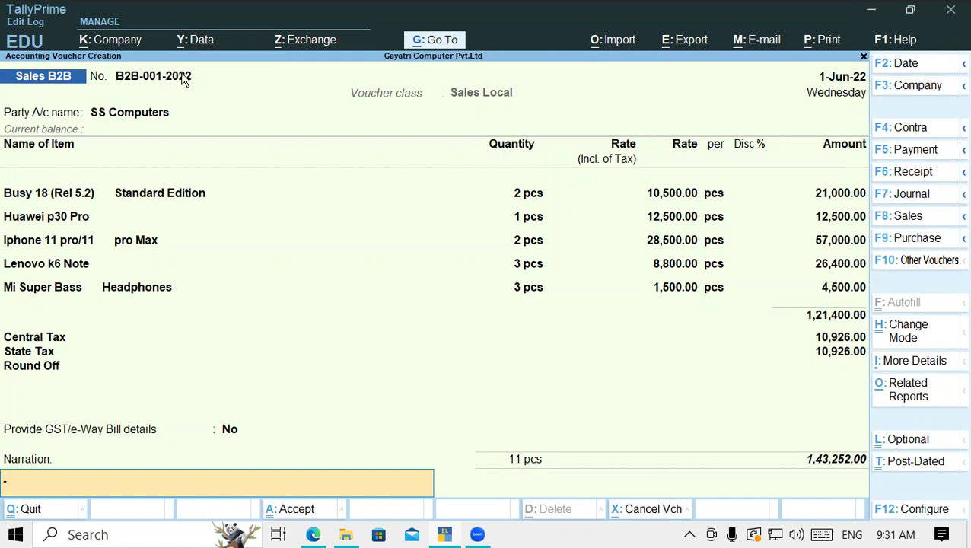
key("Return")
key("Return")
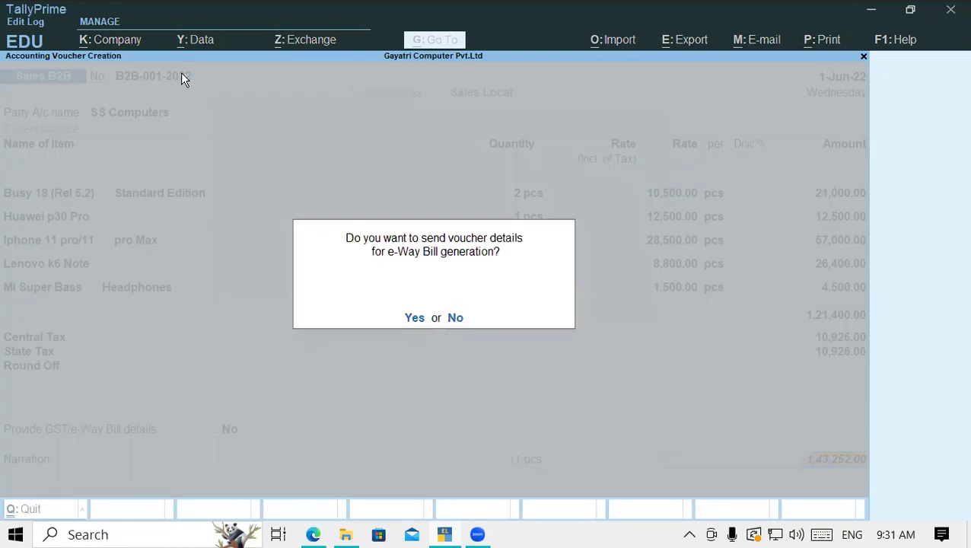
Decline e-Way Bill generation so B2B-001-2022 saves, then view the exercise PDF.
left_click(455, 319)
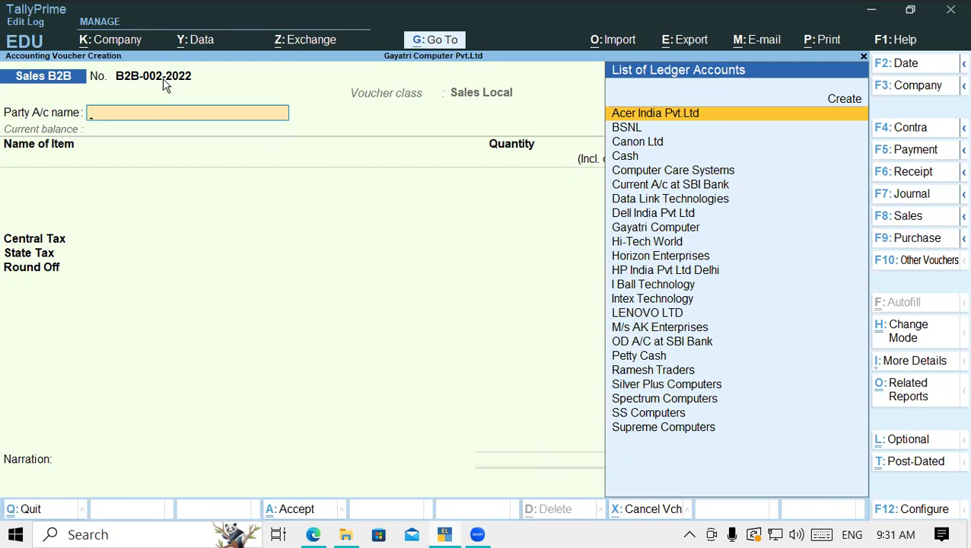
key("alt+Tab")
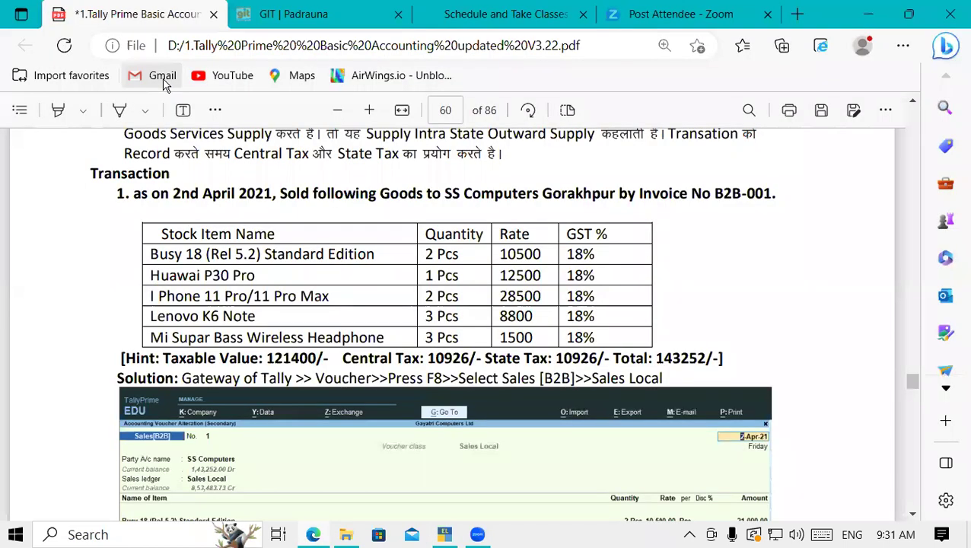
Scroll page 60 of the exercise PDF down to the Checking Tax Analysis instructions.
left_click(912, 515)
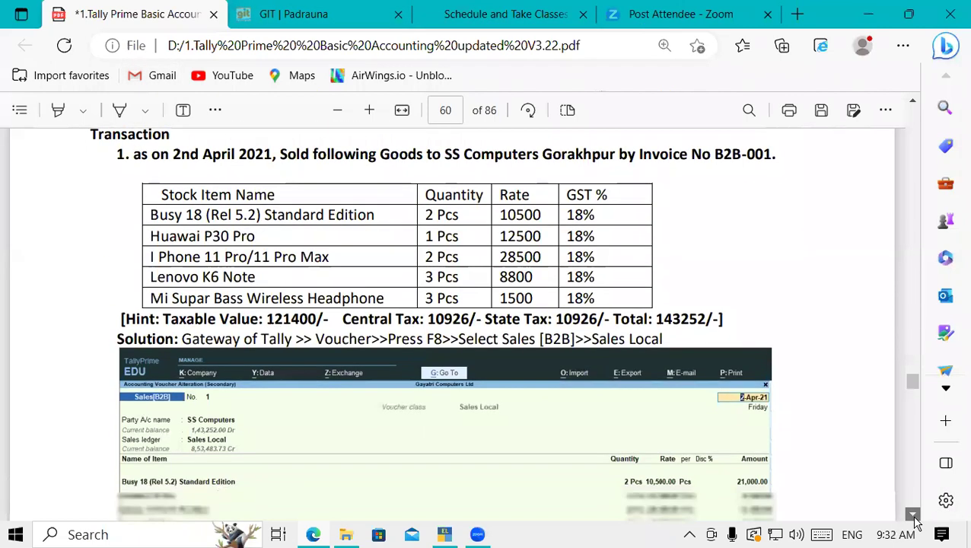
left_click_drag(913, 516, 914, 517)
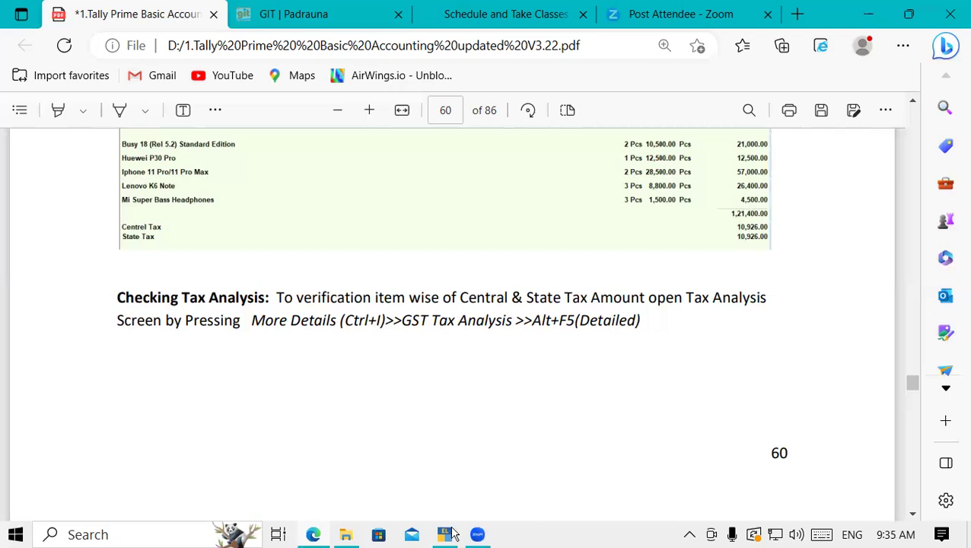
Reopen sales voucher B2B-001-2022 for SS Computers in alteration mode.
key("alt+Tab")
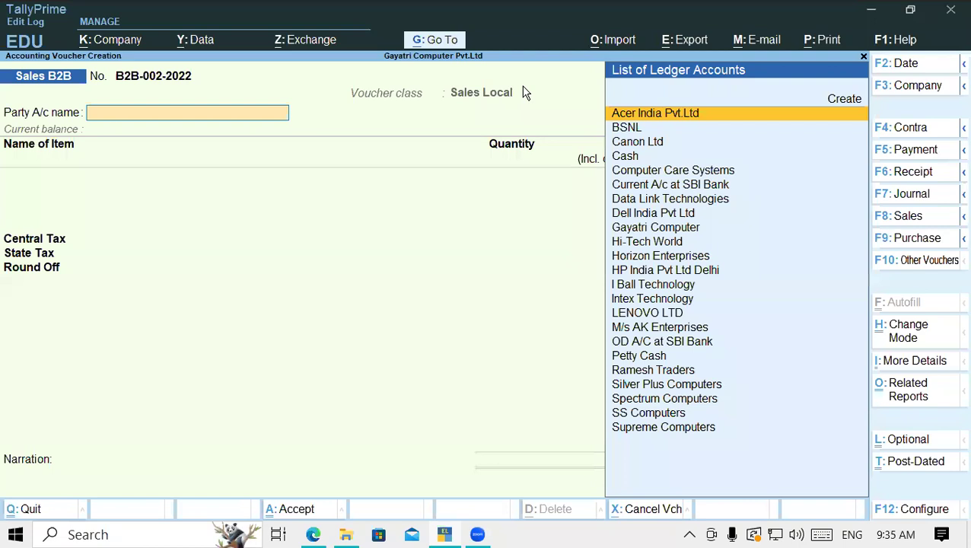
key("Page_Up")
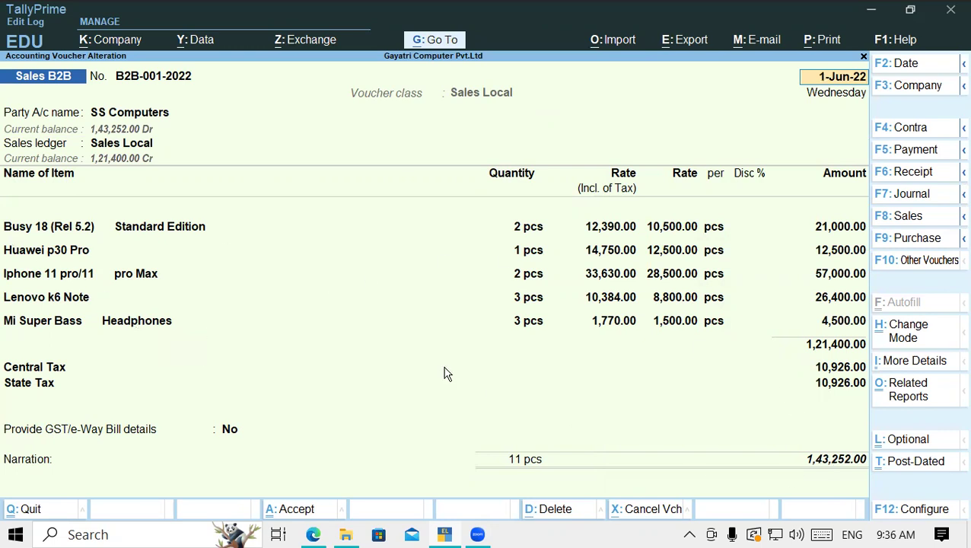
Open the detailed GST Tax Analysis and review Central/State Tax for Busy 18 and Huawei p30 Pro.
key("ctrl+o")
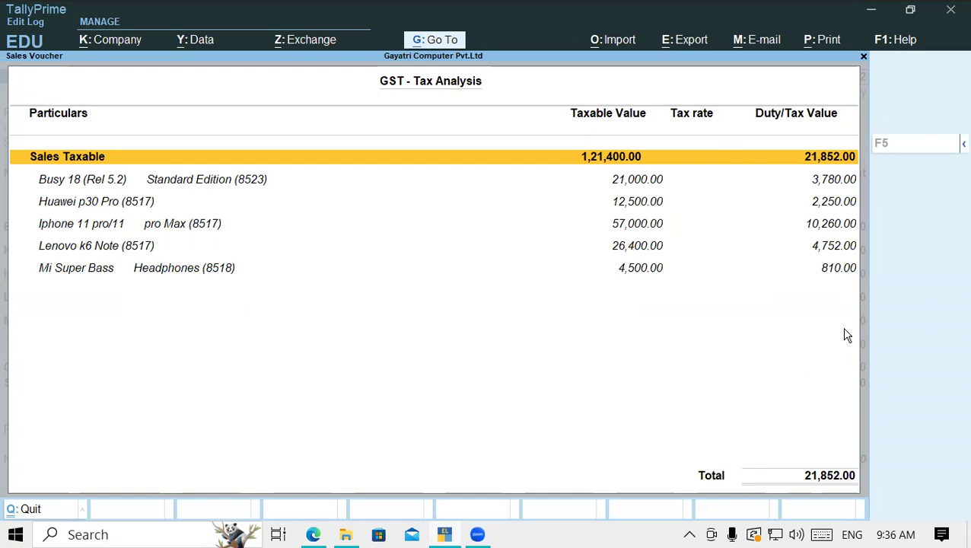
key("F5")
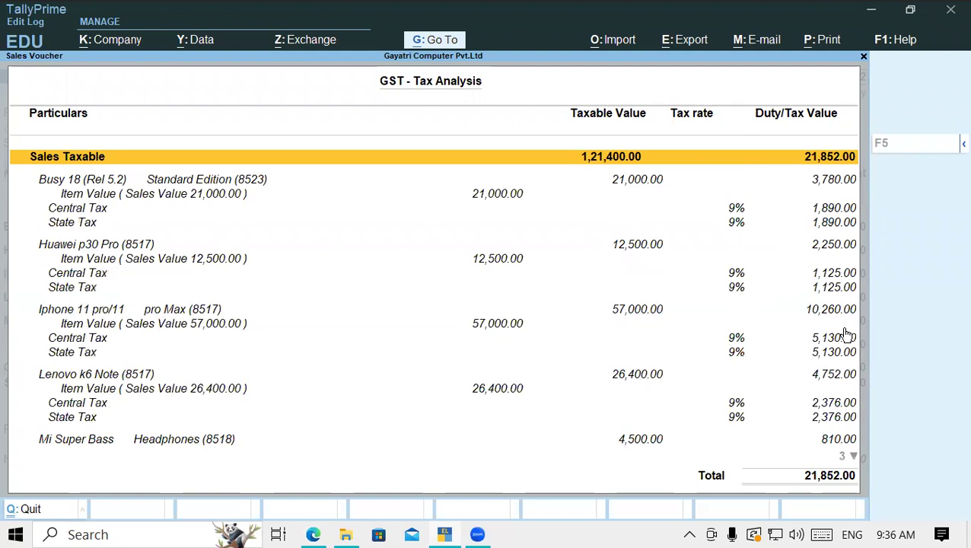
left_click(99, 209)
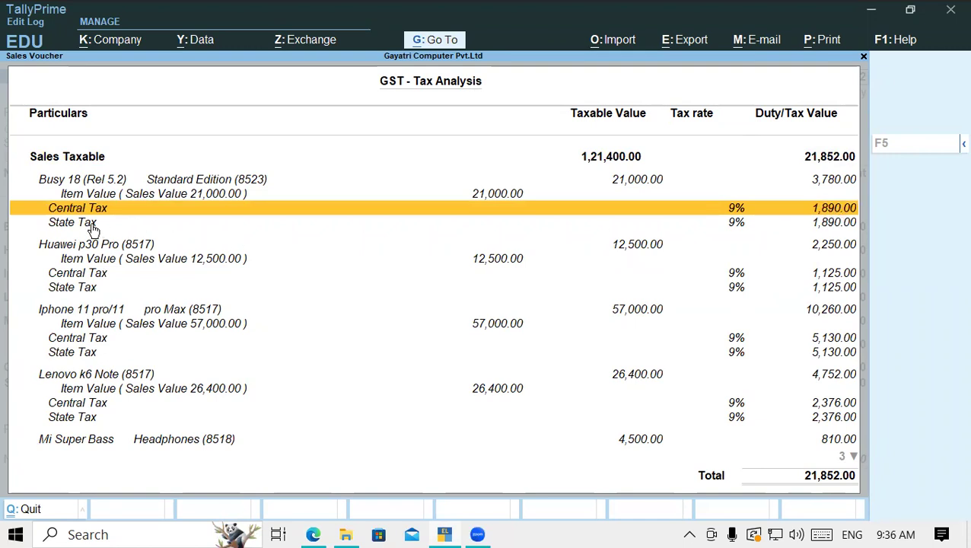
left_click(441, 222)
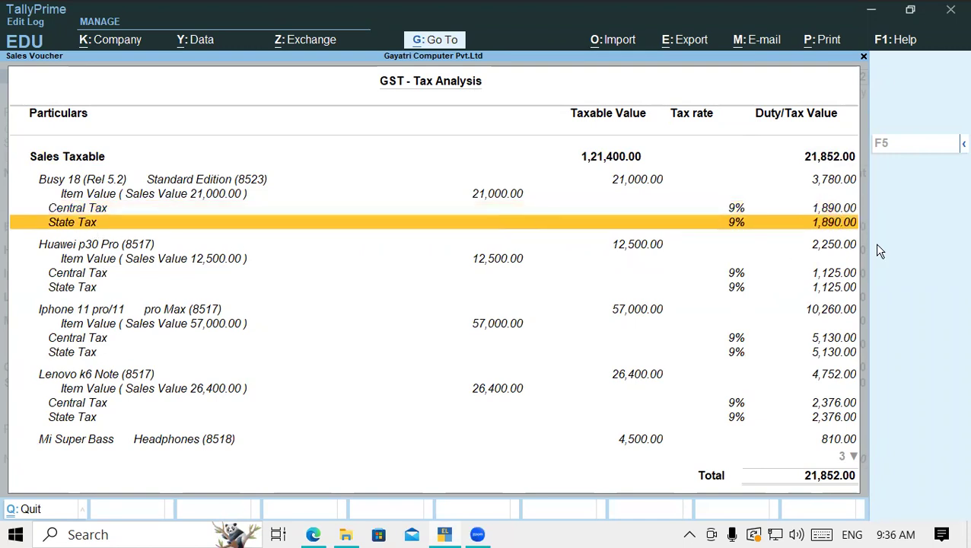
left_click(115, 274)
left_click(342, 286)
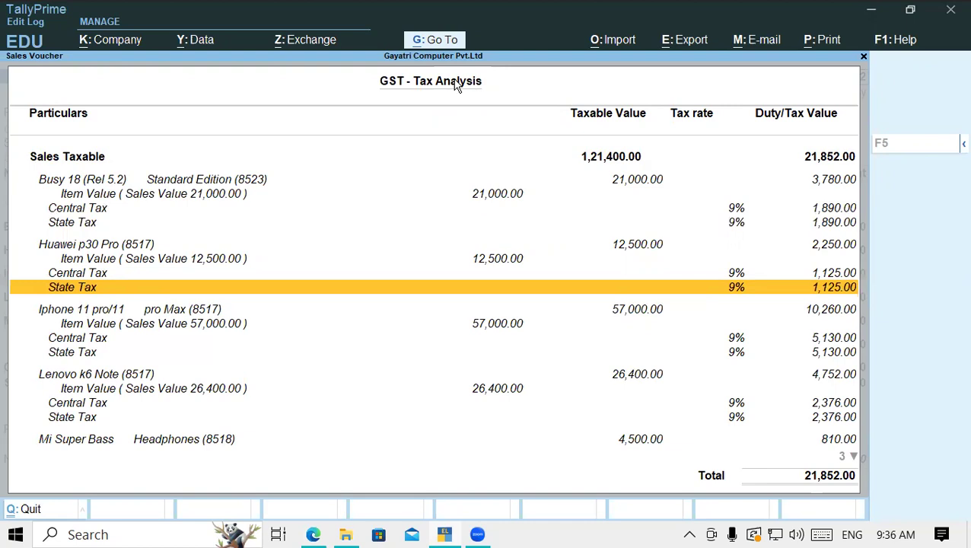
key("Escape")
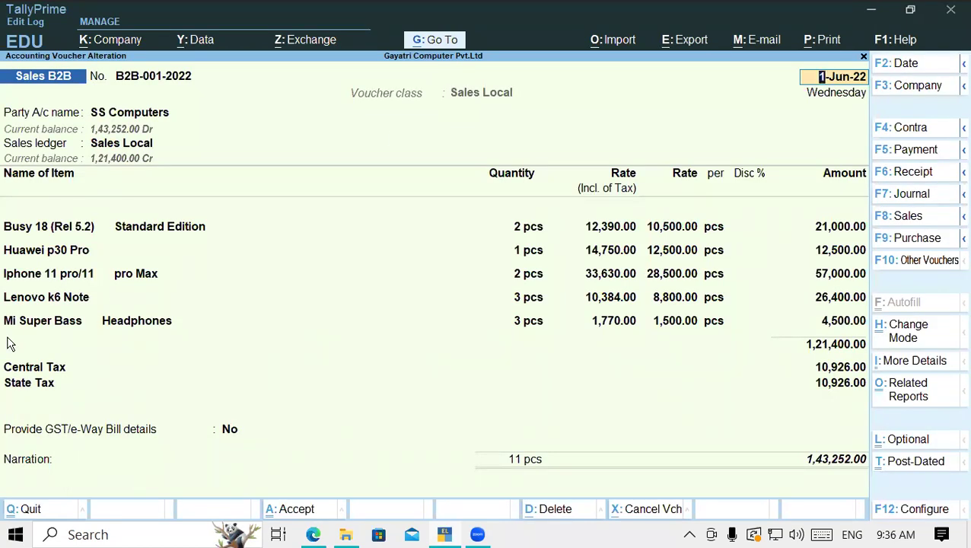
Reopen the detailed GST Tax Analysis, close it, and quit the voucher to the Gateway of Tally.
key("ctrl+o")
key("alt+F5")
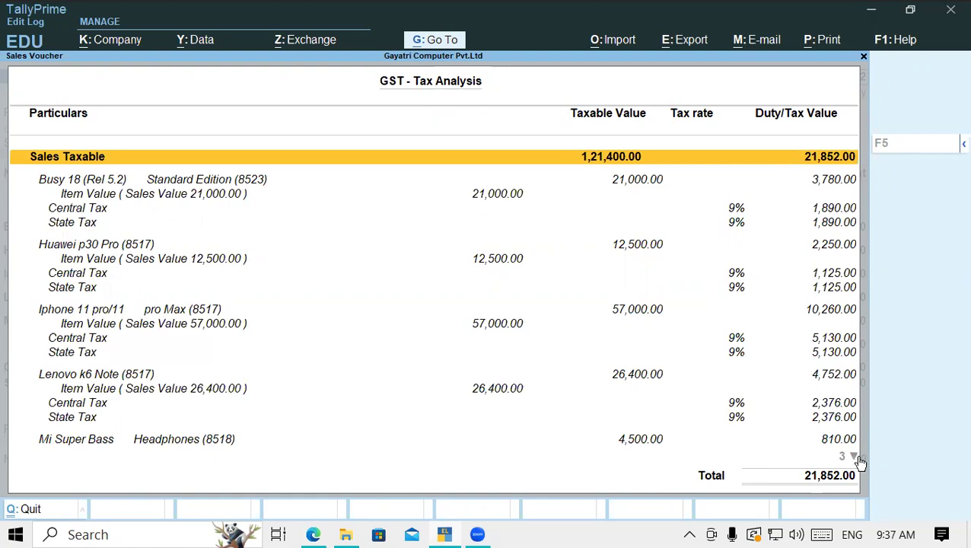
key("Escape")
key("Escape")
key("y")
key("Escape")
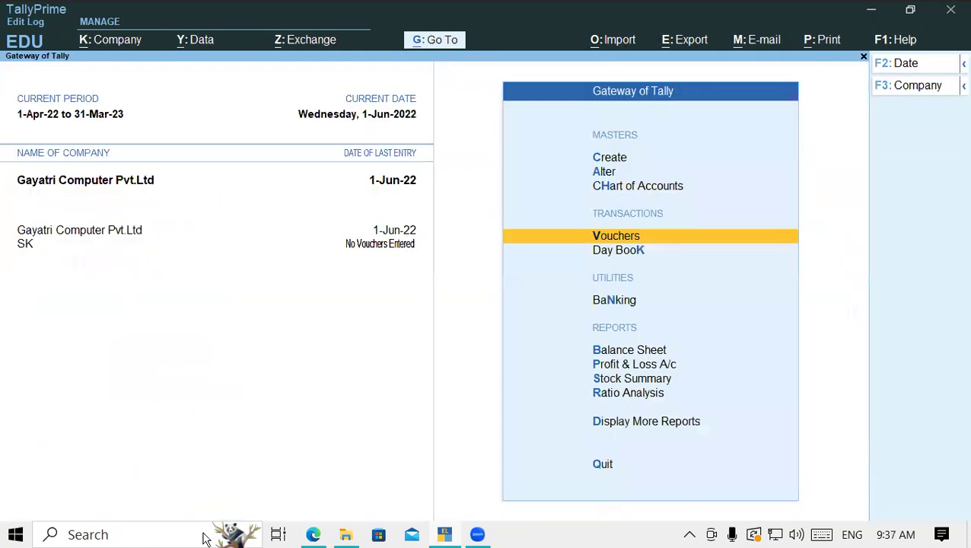
Switch to the Edge PDF and scroll down to page 61's Samsung Galaxy Note 10 Plus cash-sale exercise.
left_click(310, 536)
left_click(914, 514)
left_click(913, 515)
left_click(914, 514)
left_click(914, 514)
left_click(914, 514)
left_click(914, 514)
left_click(914, 514)
left_click(913, 514)
left_click(914, 515)
left_click(914, 514)
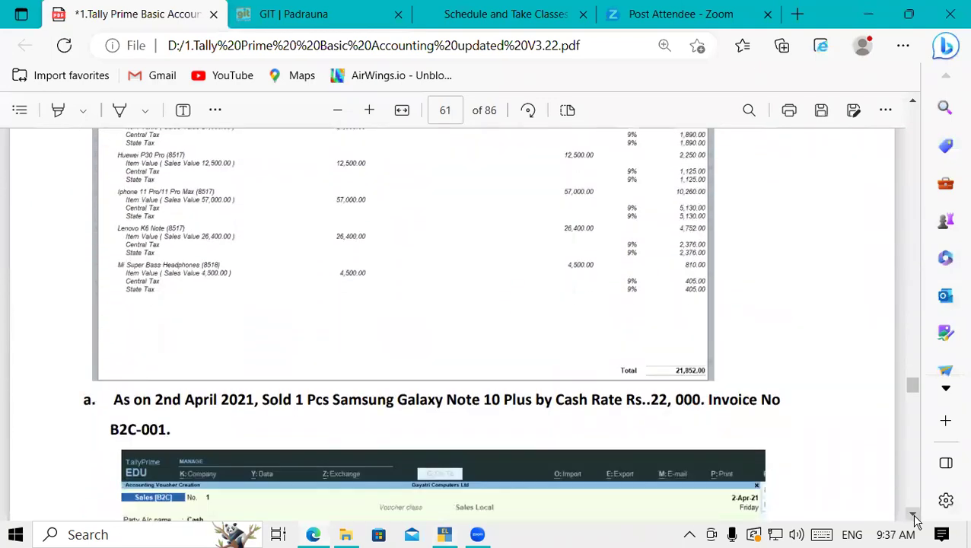
left_click(913, 514)
left_click(914, 514)
left_click(913, 514)
left_click(914, 514)
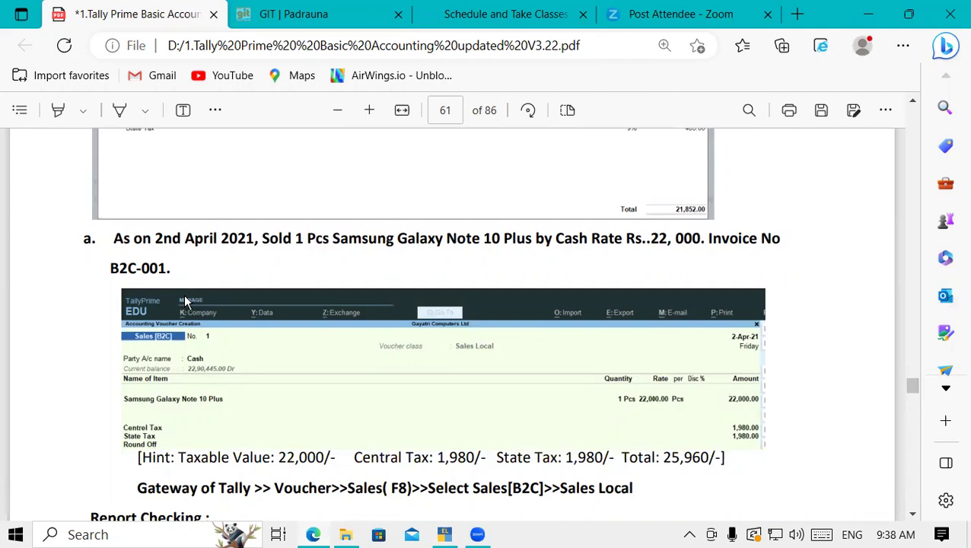
Read the Samsung hint totalling 25,960 and the GSTR1 note, then return to TallyPrime.
scroll(680, 201, "up", 3)
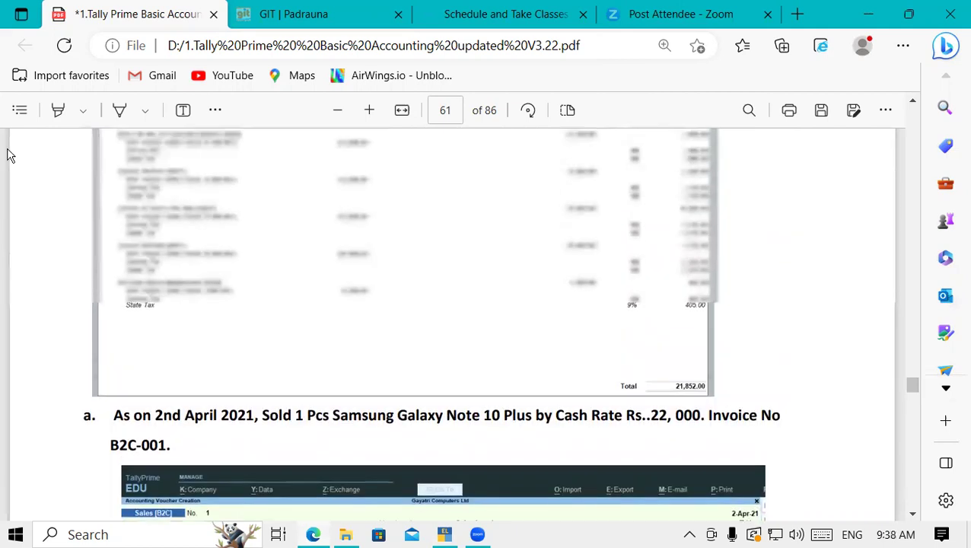
left_click(913, 514)
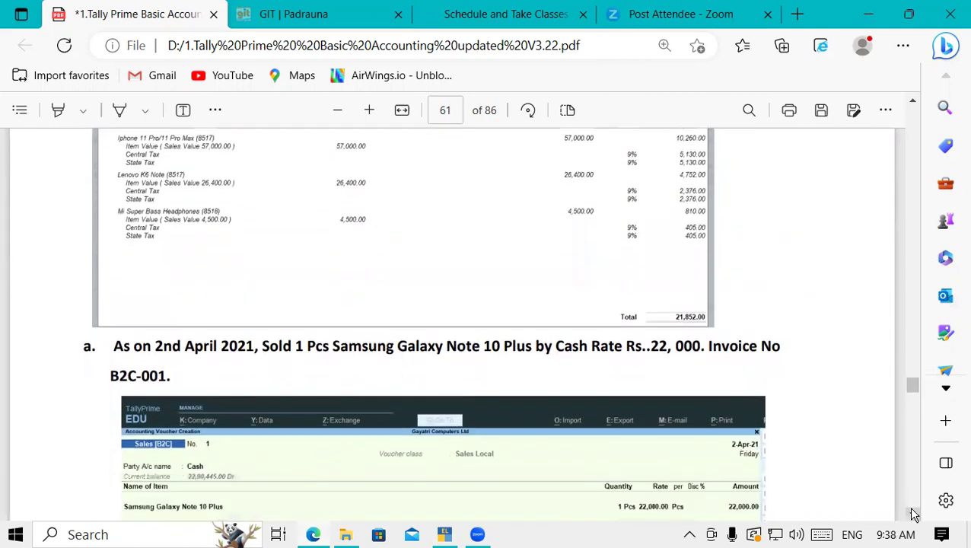
left_click(913, 514)
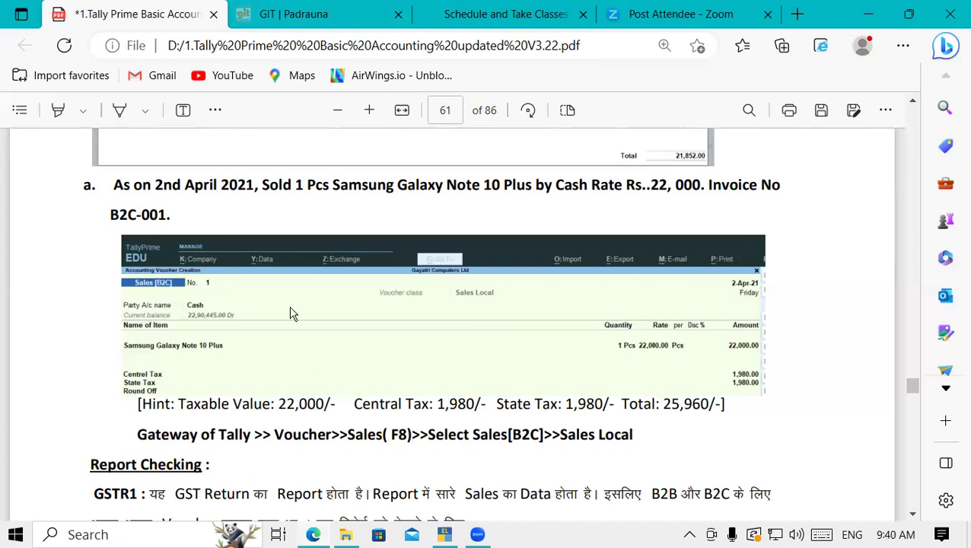
left_click(445, 536)
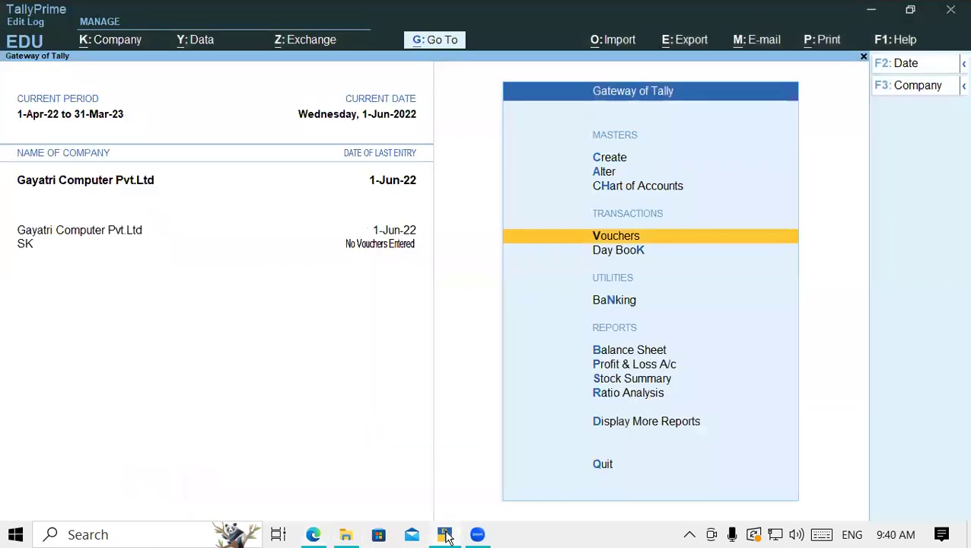
Start a new sales voucher and switch its voucher type to Sales B2C.
key("Return")
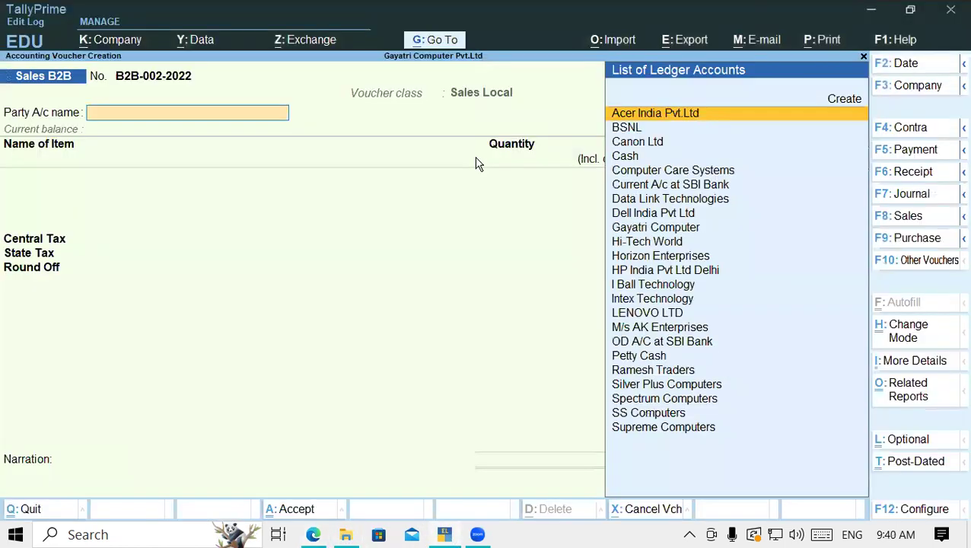
key("ctrl")
key("F8")
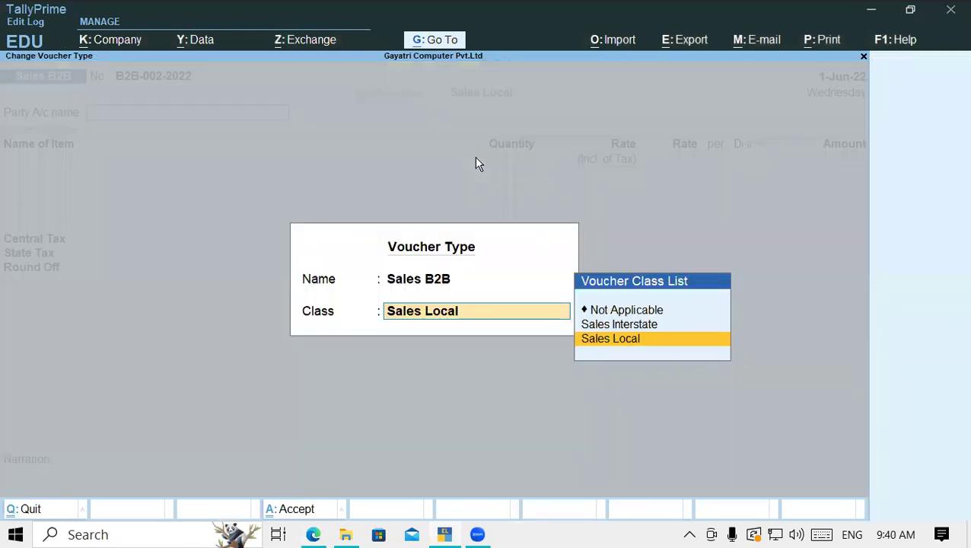
key("BackSpace")
key("Down")
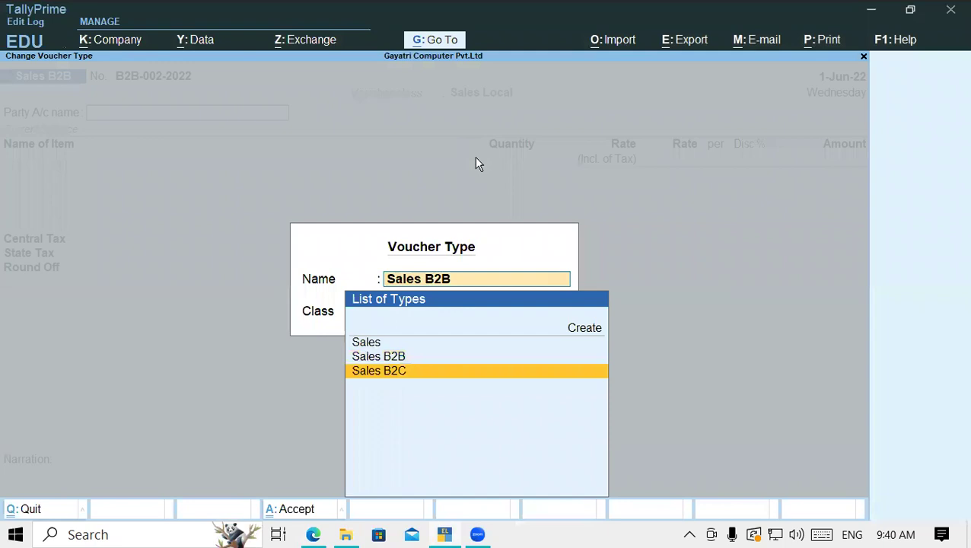
key("BackSpace")
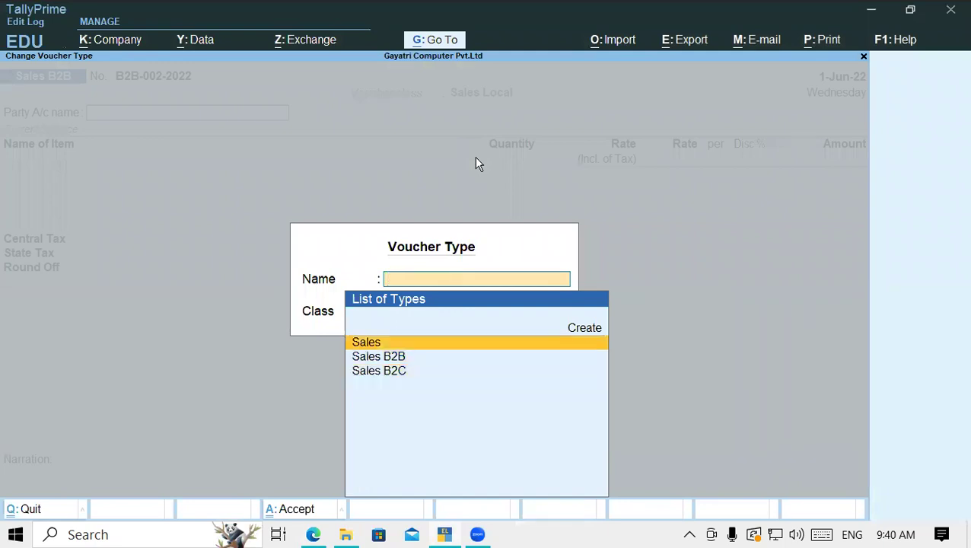
key("Escape")
key("BackSpace")
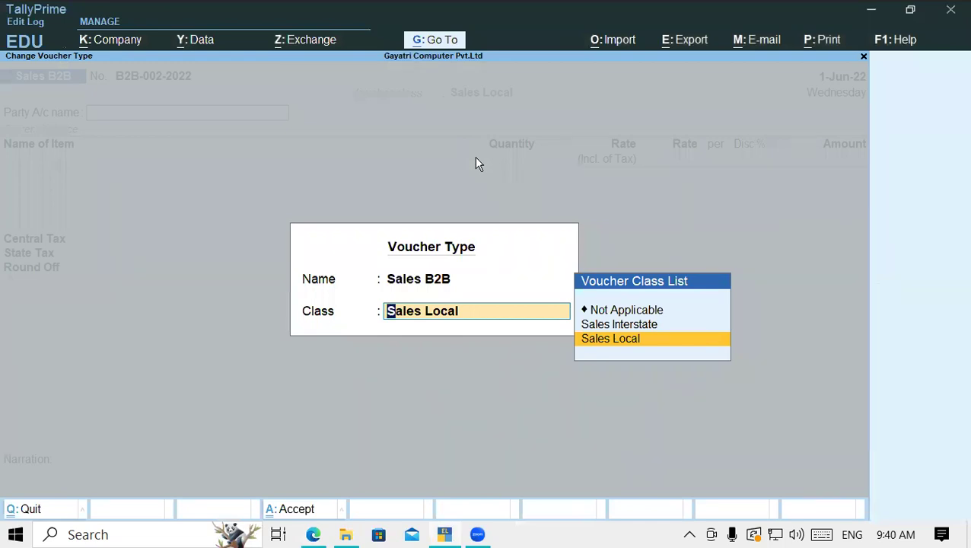
key("BackSpace")
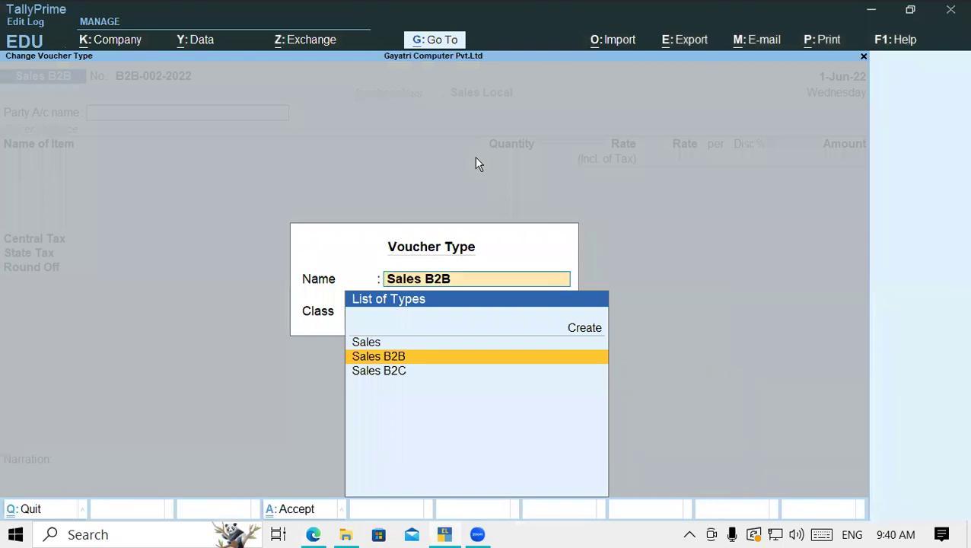
key("Down")
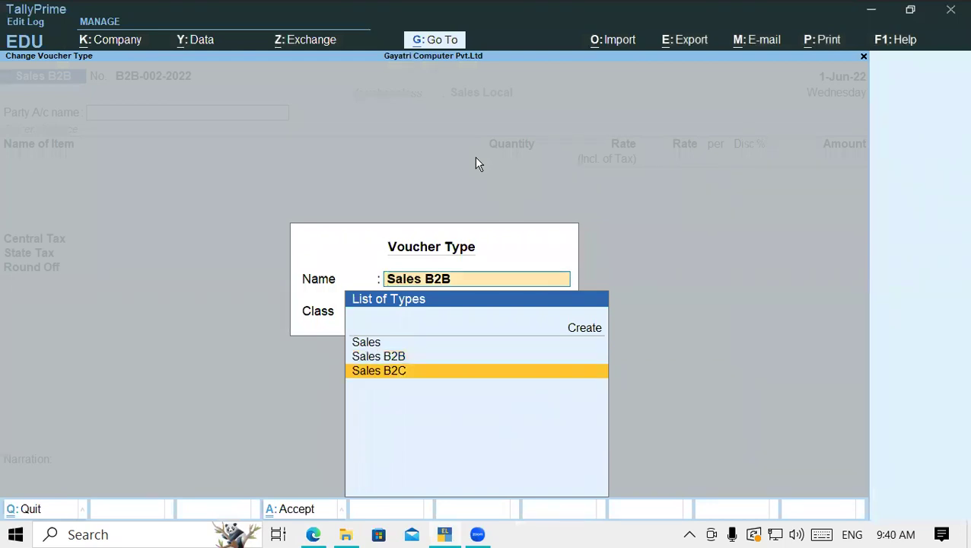
key("Return")
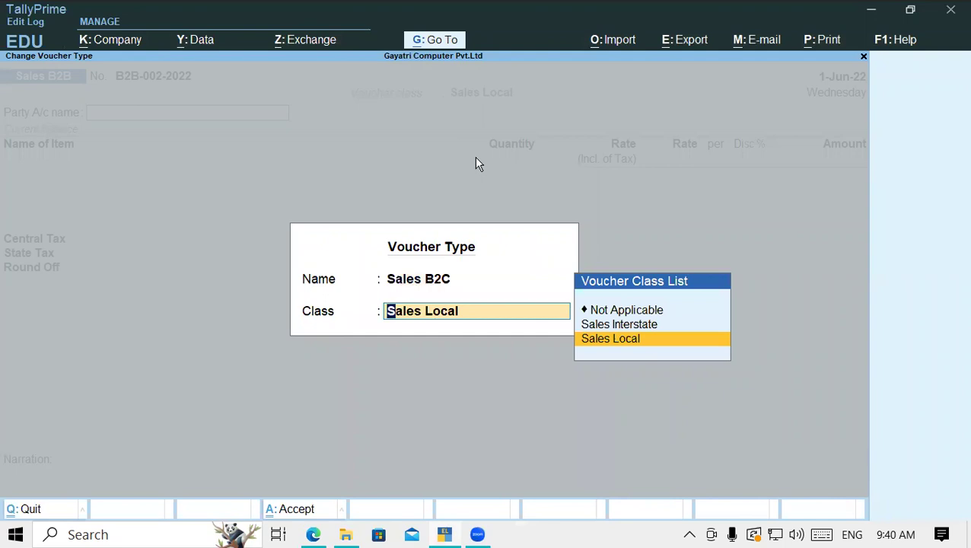
Keep class Sales Local, set Cash as the party, and accept Unregistered, Uttar Pradesh details.
key("Return")
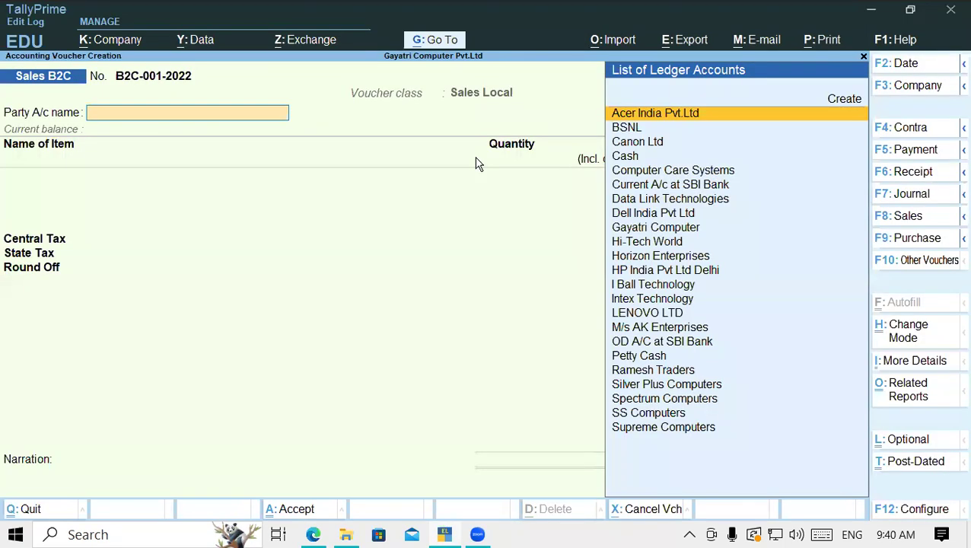
type("Cash")
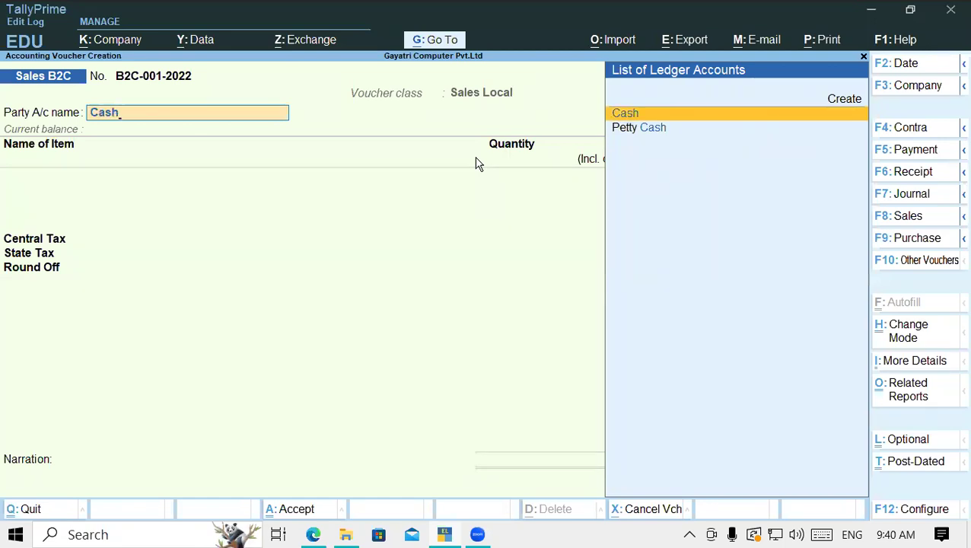
key("Return")
key("Return")
key("Return")
key("Return")
key("Return")
key("Return")
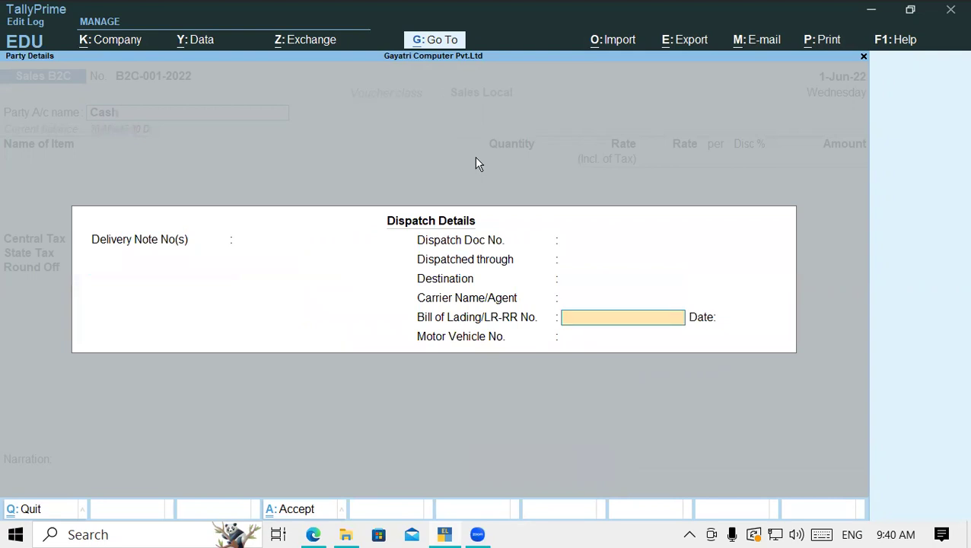
key("Return")
key("Return")
key("Return")
key("Return")
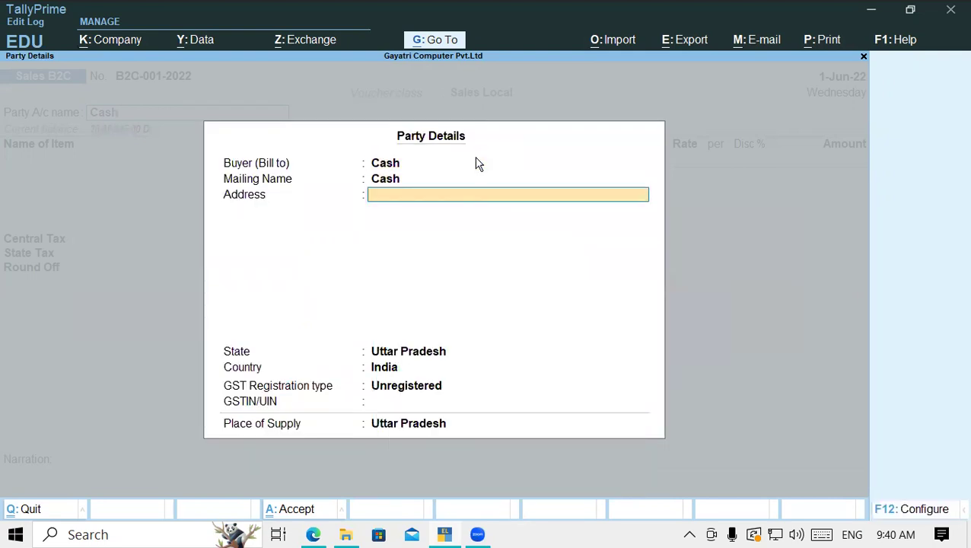
key("Return")
key("Return")
key("Return")
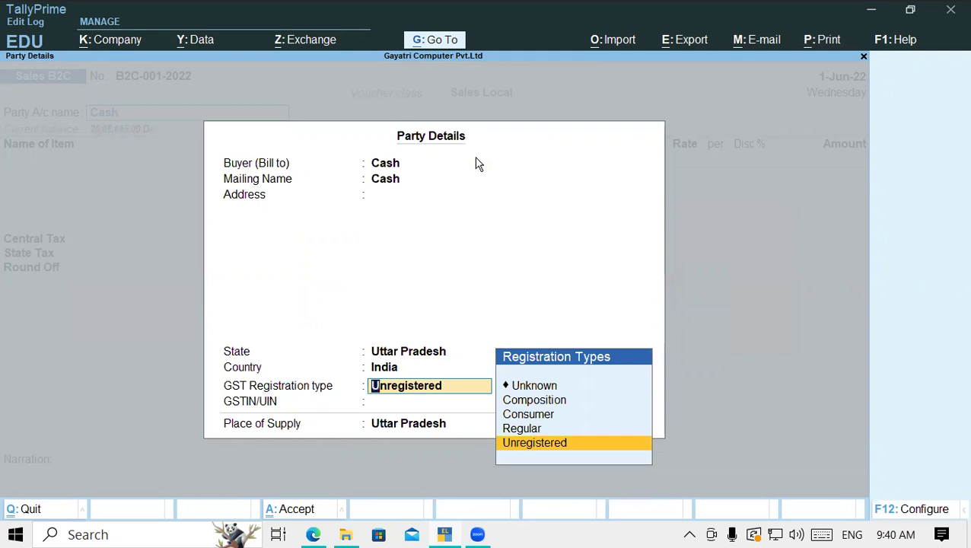
key("Return")
key("Return")
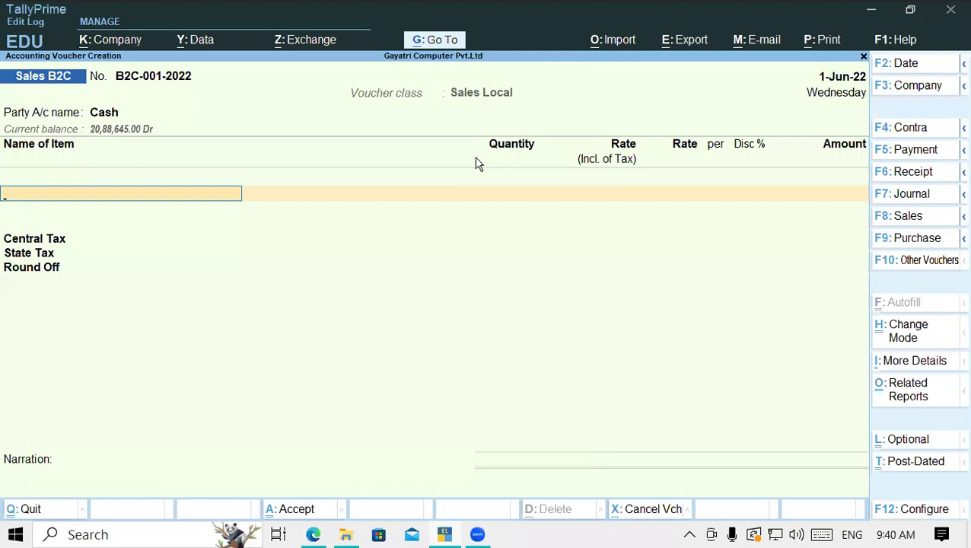
Add 1 pcs of Samsung Galaxy Note 10 Plus from the Shop location at 22,000.
type("Sa")
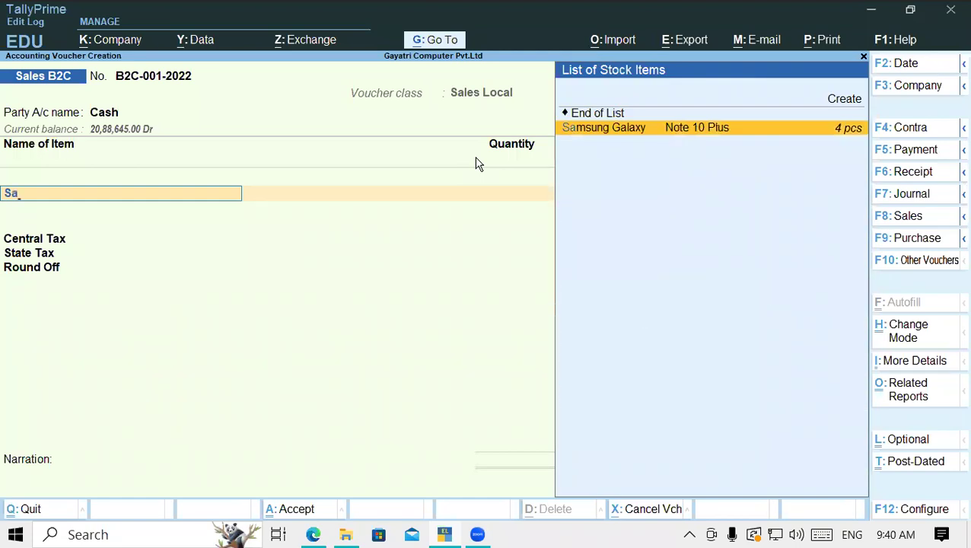
key("Return")
key("Return")
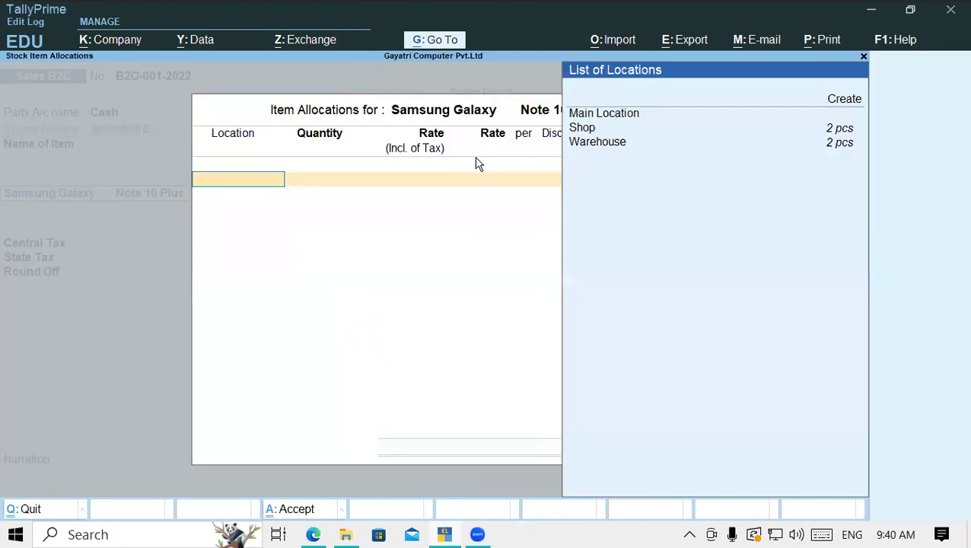
key("Down")
key("Down")
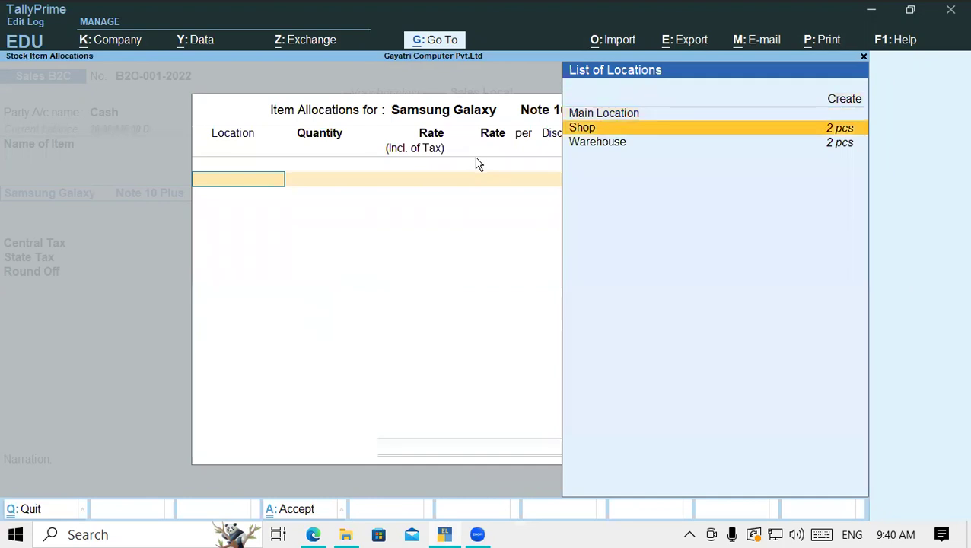
key("Down")
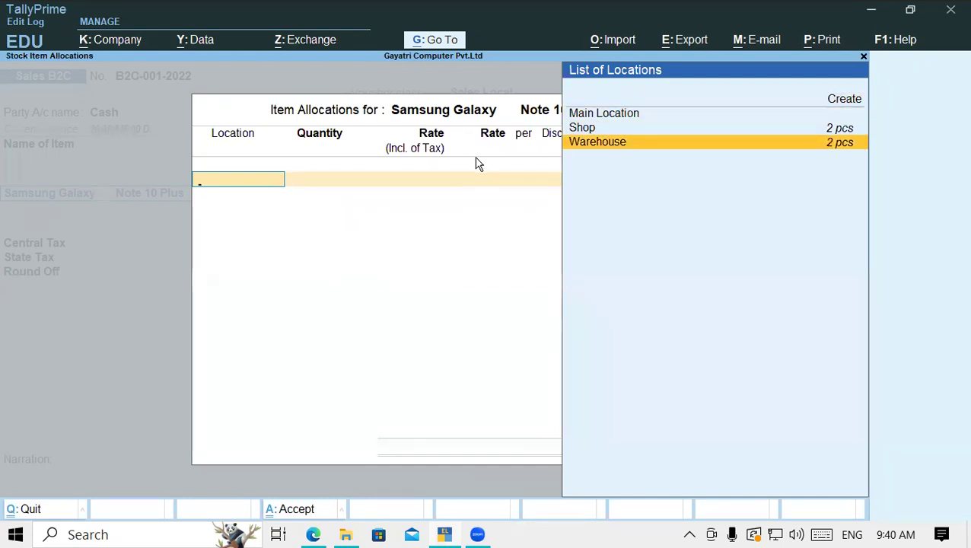
key("Up")
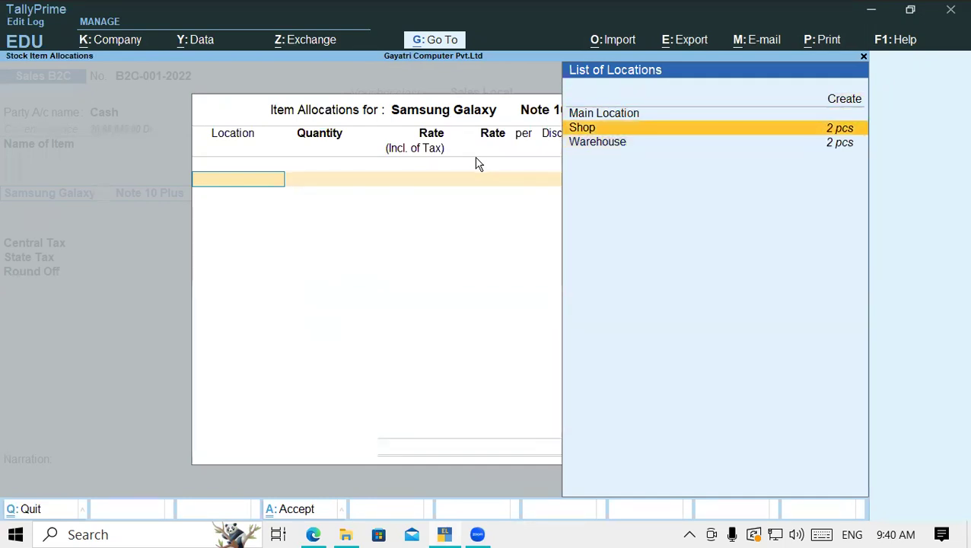
key("Return")
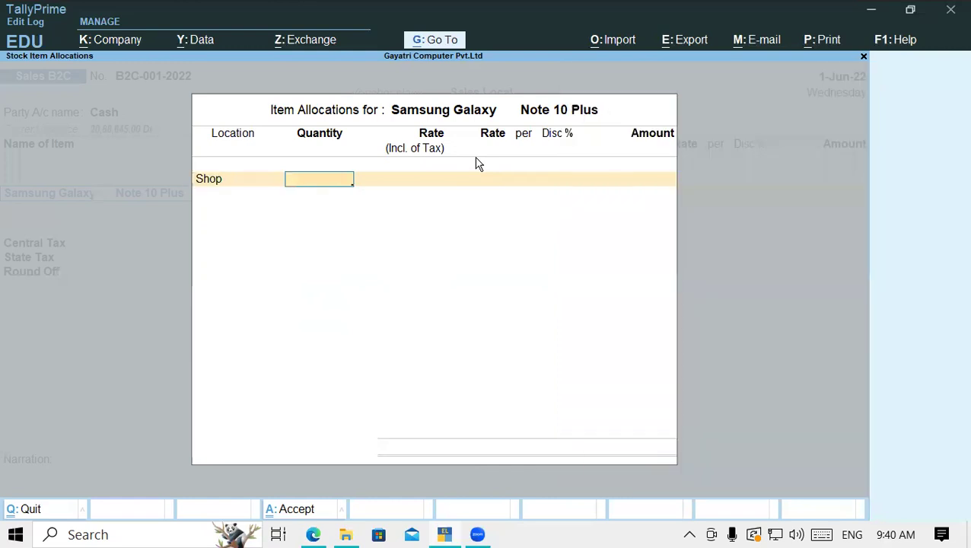
type("1 pcs")
key("Return")
key("Return")
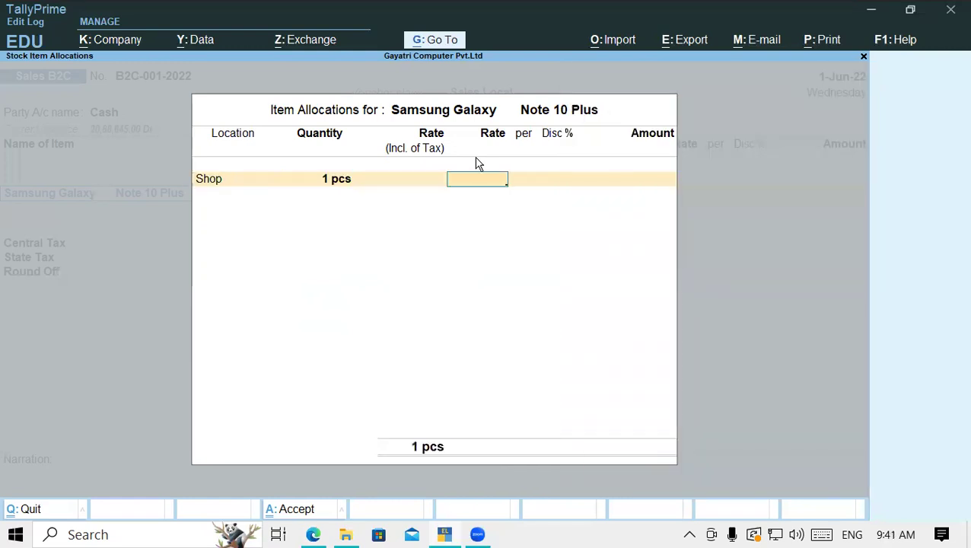
key("alt+Tab")
key("alt+Tab")
type("22,000")
key("Return")
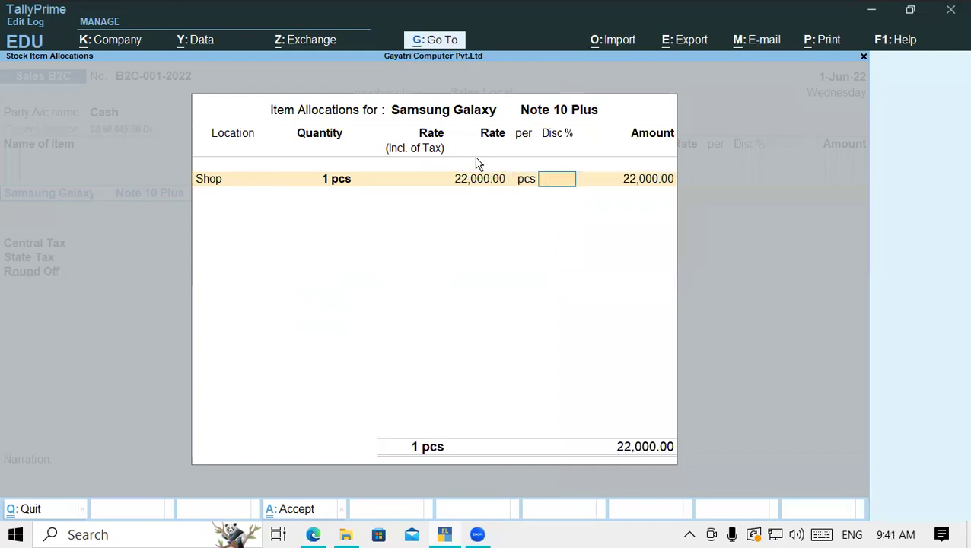
key("Return")
key("Return")
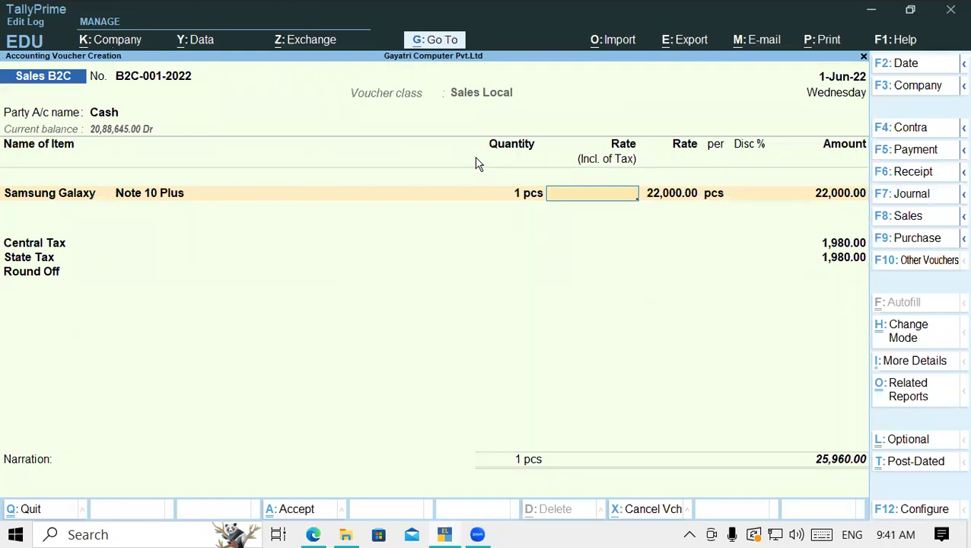
Accept voucher B2C-001-2022 with 1,980 each Central and State Tax and return to Gateway.
key("Return")
key("Return")
key("Return")
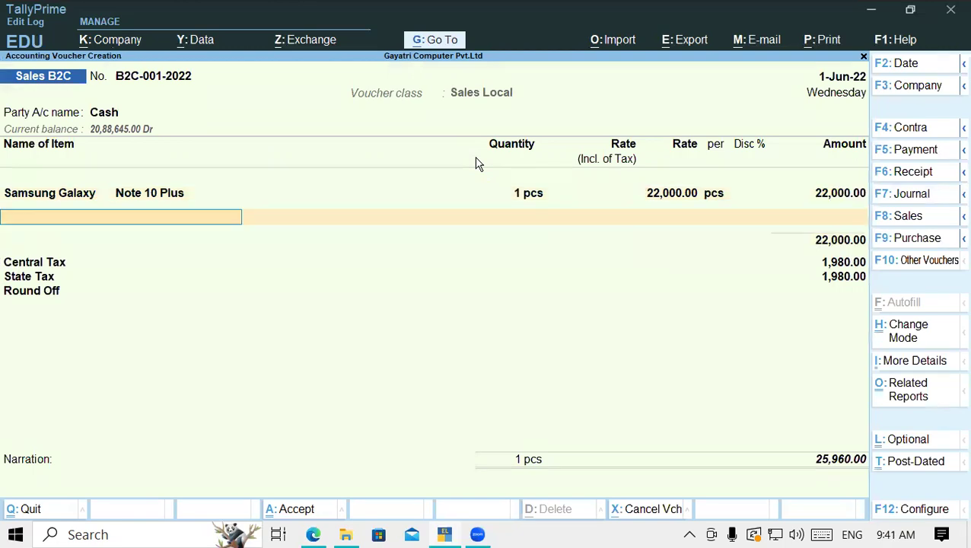
key("Return")
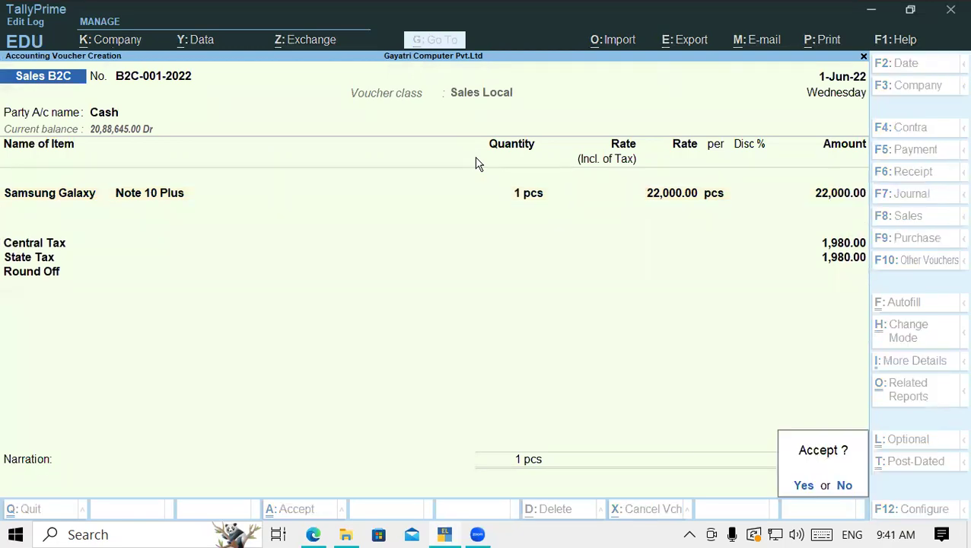
key("Return")
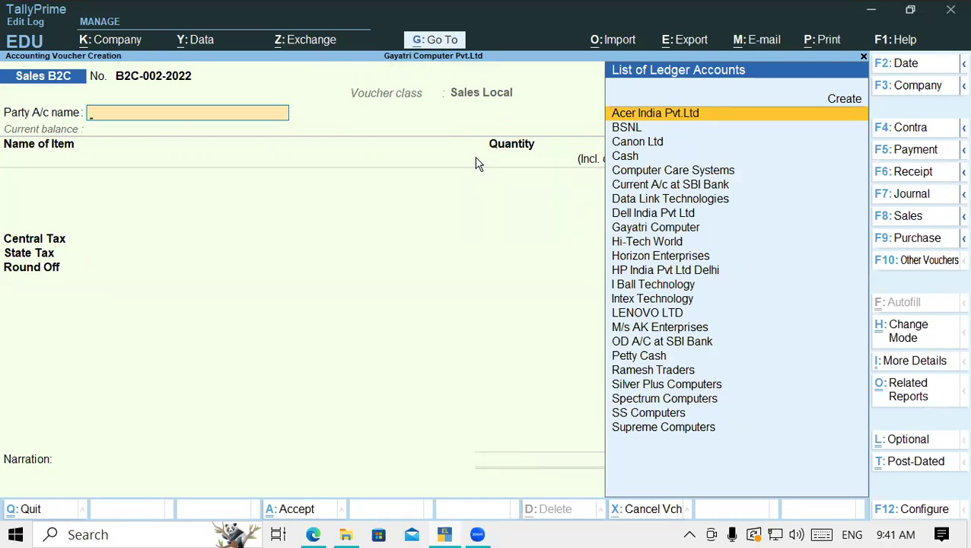
key("Escape")
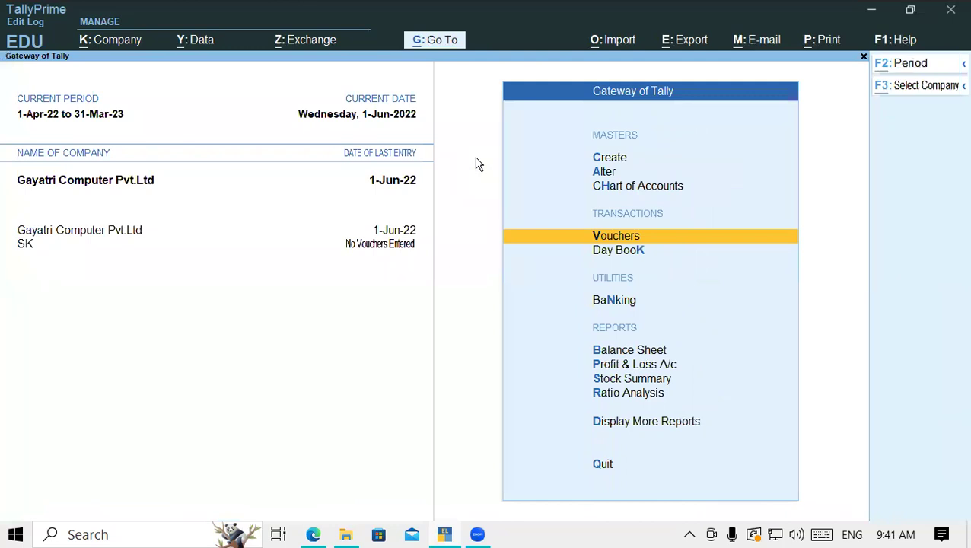
key("alt+Tab")
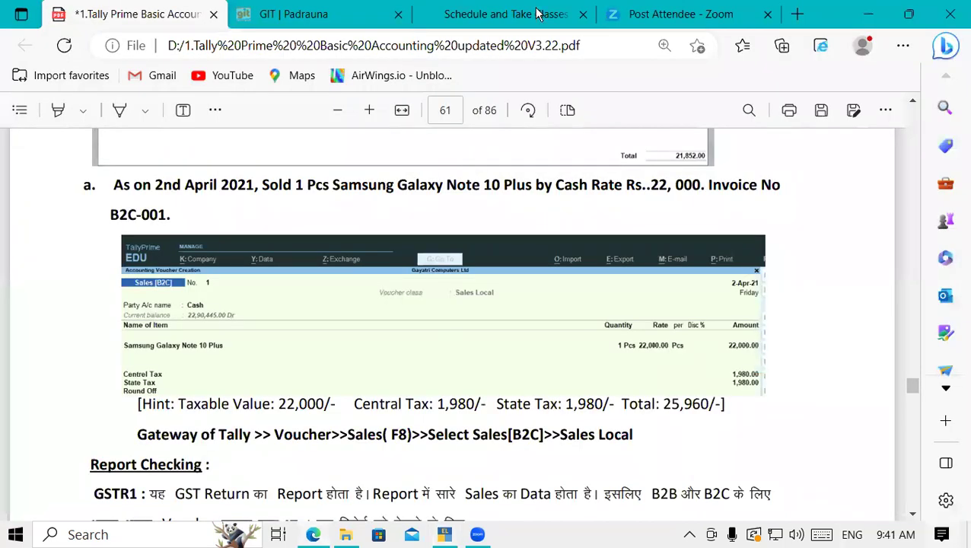
Scroll to page 61's Report Checking section and highlight its heading and the term GSTR1.
left_click(912, 517)
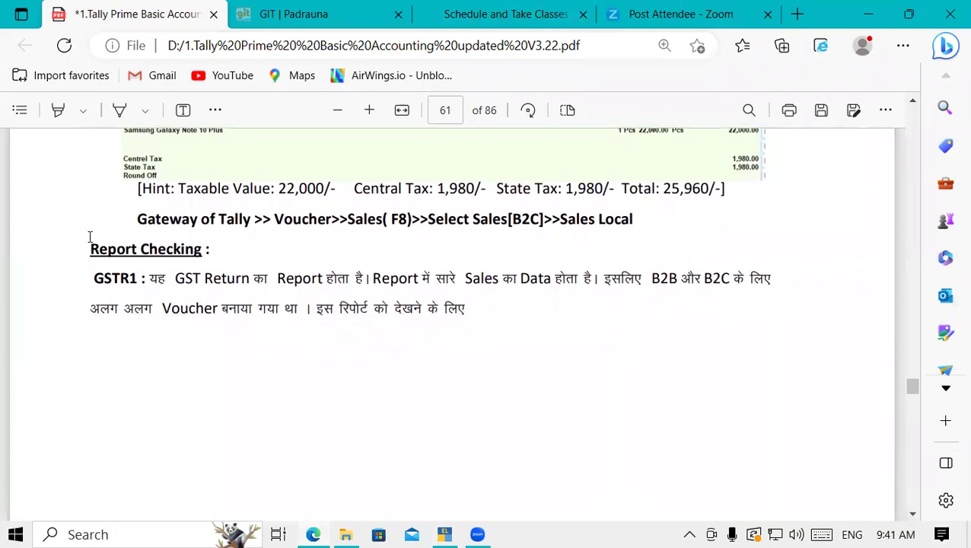
left_click_drag(91, 250, 200, 253)
left_click(201, 254)
left_click_drag(86, 249, 205, 252)
left_click(205, 252)
left_click_drag(94, 277, 135, 279)
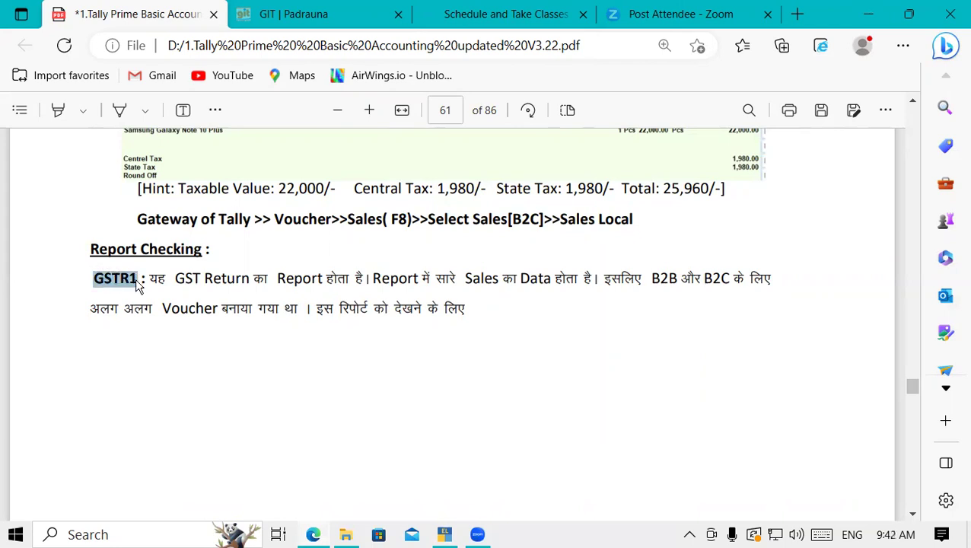
left_click(239, 271)
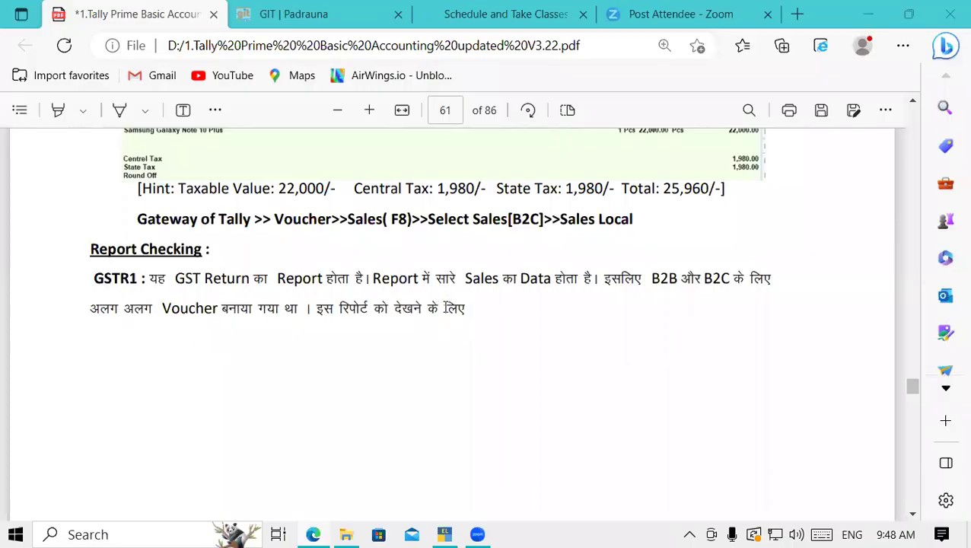
Save the tutorial PDF and scroll to page 62's GSTR1 F12 Configure path.
left_click(445, 308)
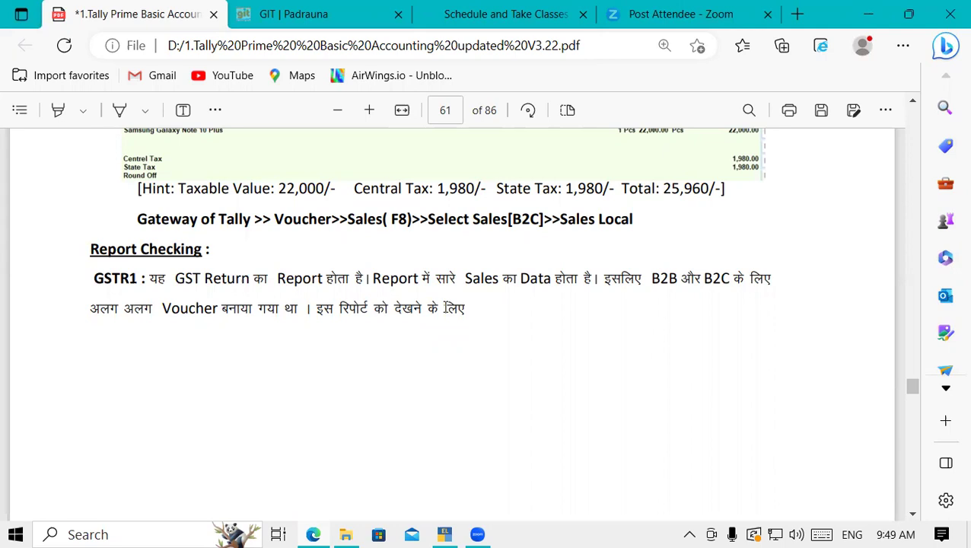
key("ctrl+s")
left_click_drag(915, 516, 915, 515)
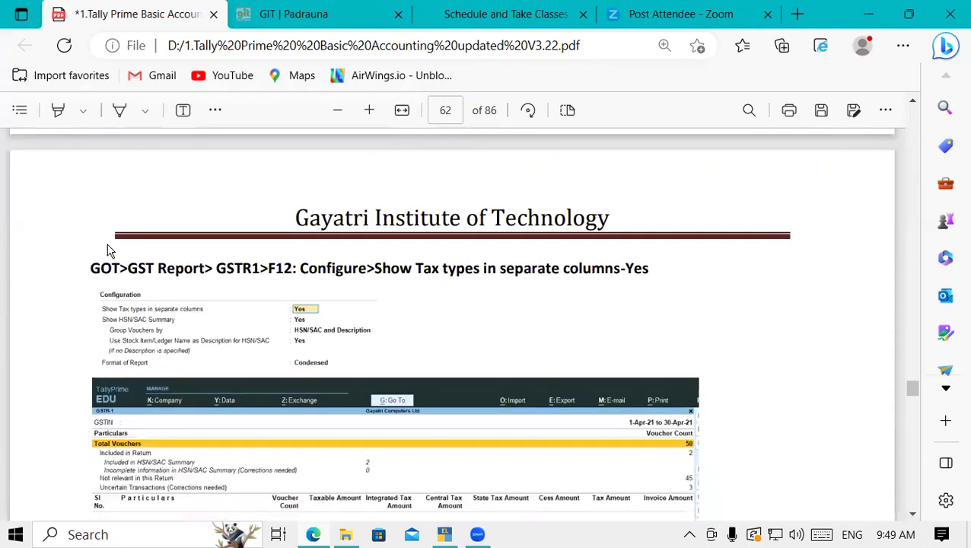
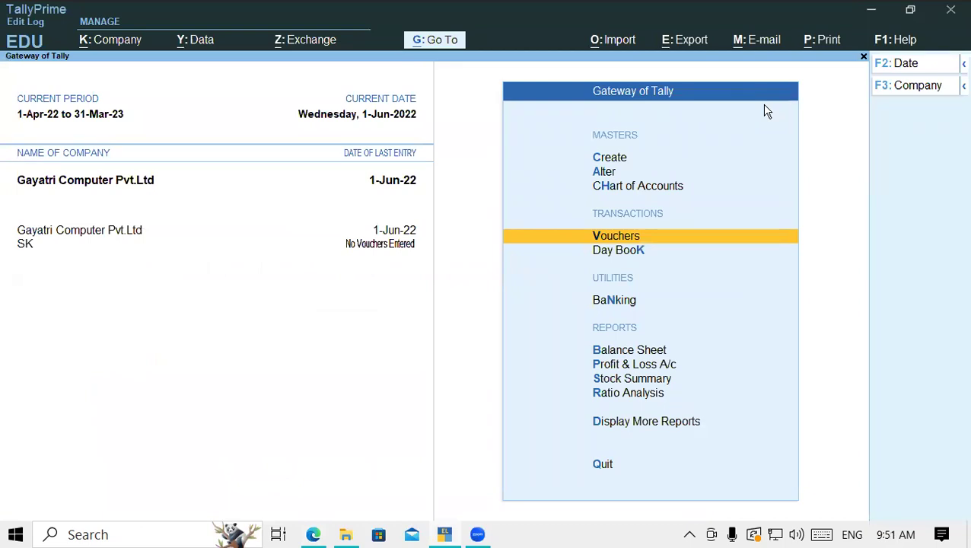
Open the GSTR-1 report from Display More Reports > GST Reports for Gayatri Computer Pvt.Ltd.
key("Down")
key("Down")
key("Down")
key("Down")
key("Down")
key("Down")
key("Down")
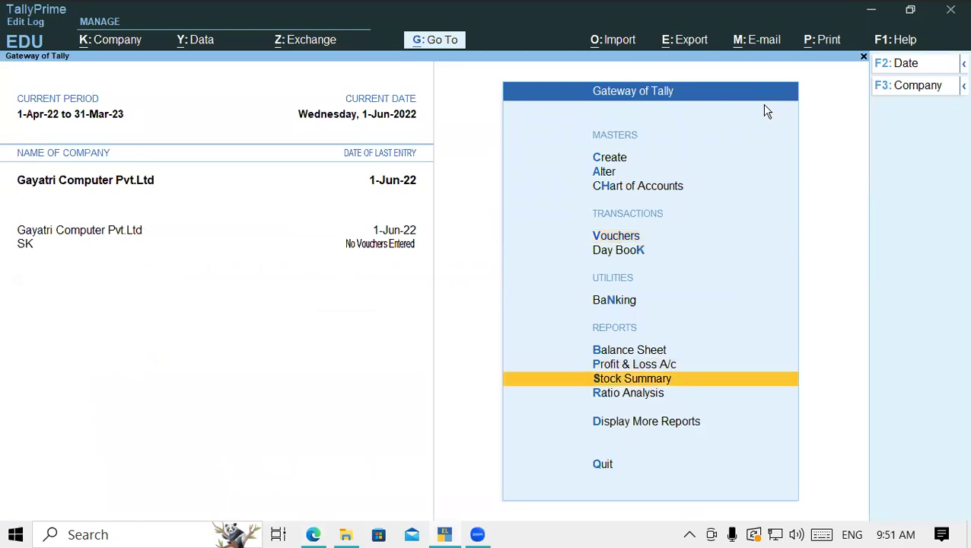
key("Return")
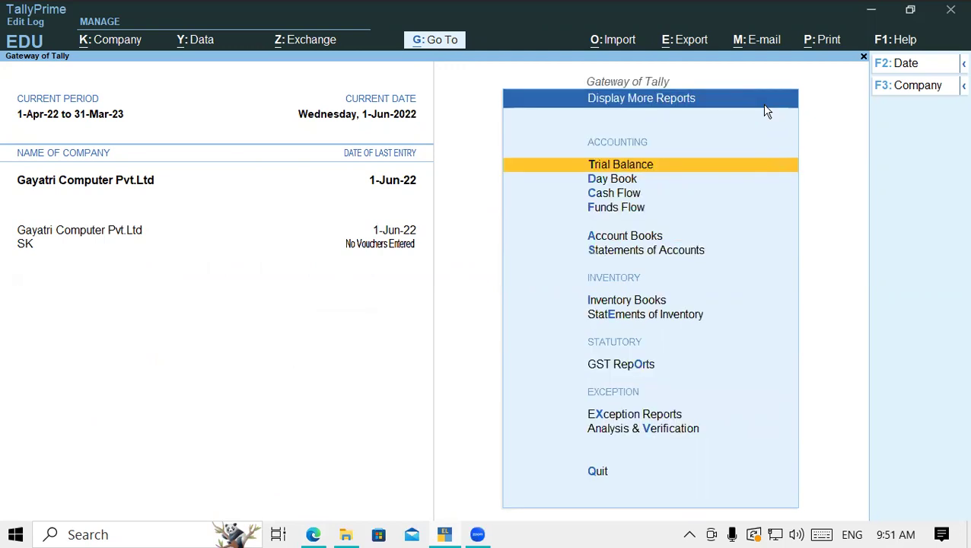
key("Down")
key("Down")
key("Down")
key("Down")
key("Down")
key("Down")
key("Down")
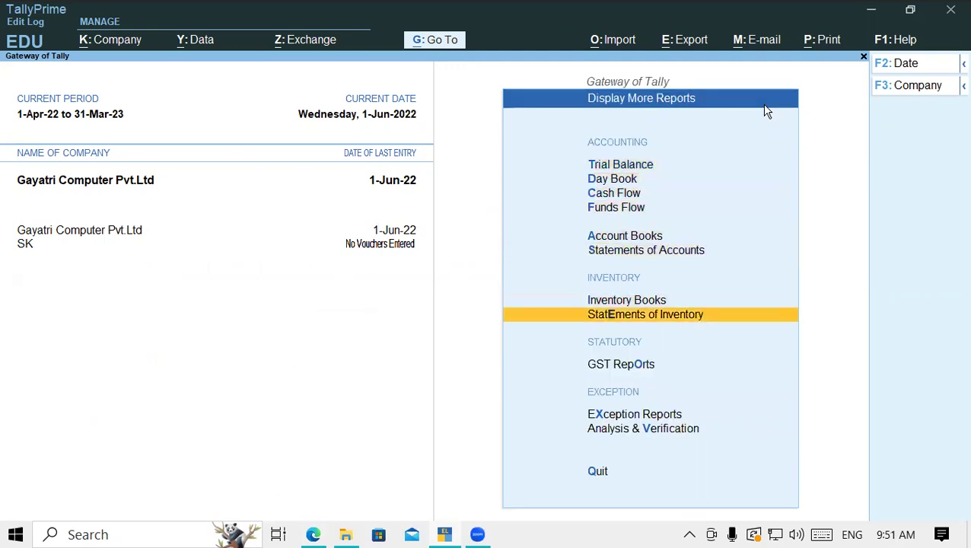
key("Down")
key("Return")
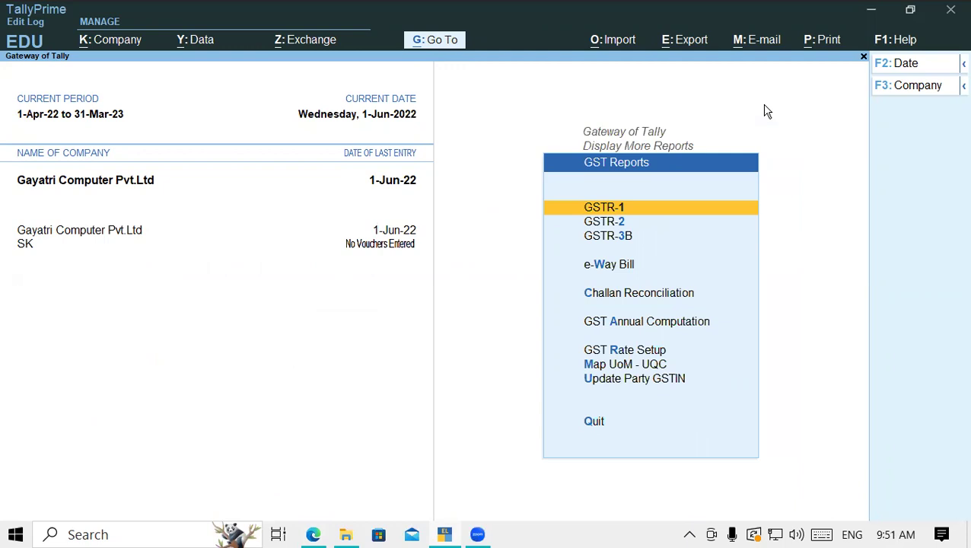
key("Return")
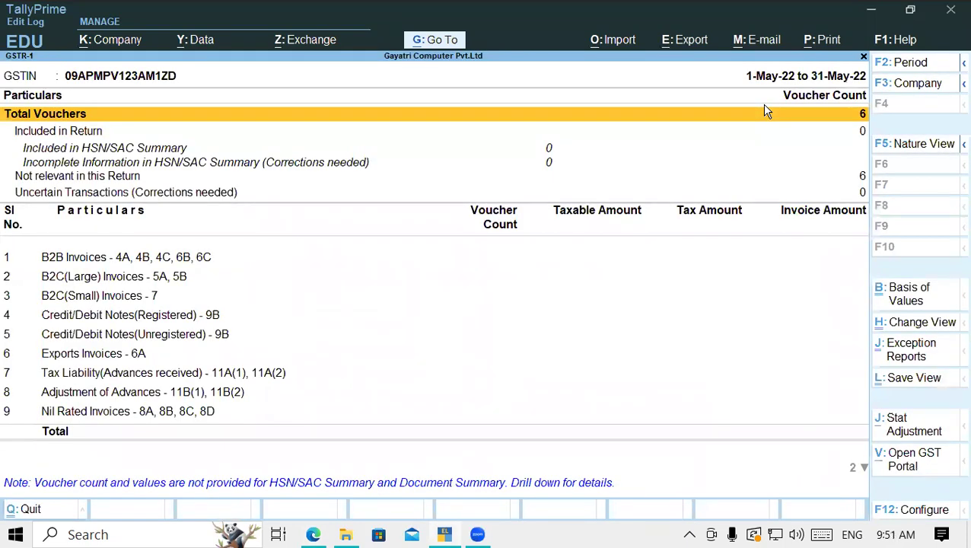
Switch GSTR-1 to detailed view and set the period to 1-4-2022 through 1-5-2022.
key("alt+F5")
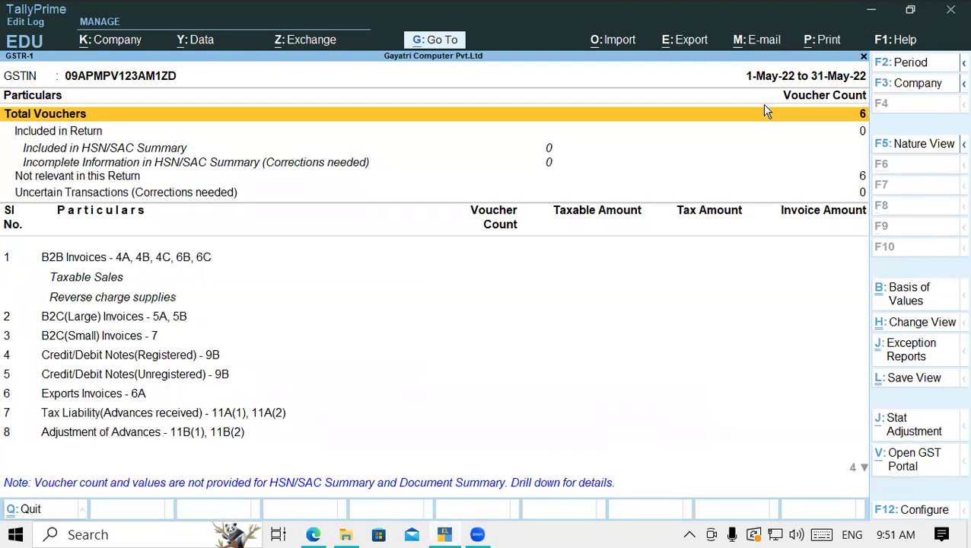
key("alt+F2")
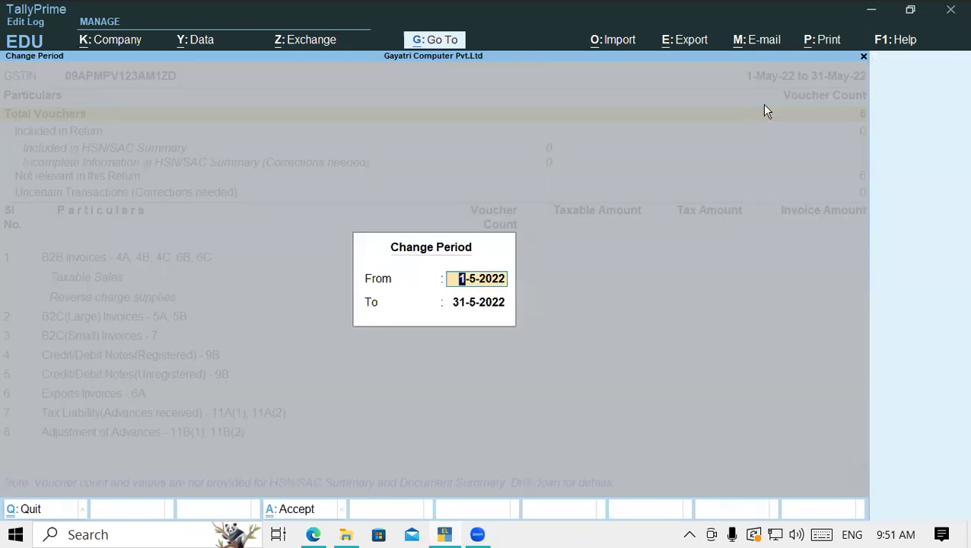
type("01/4")
key("Return")
type("01/")
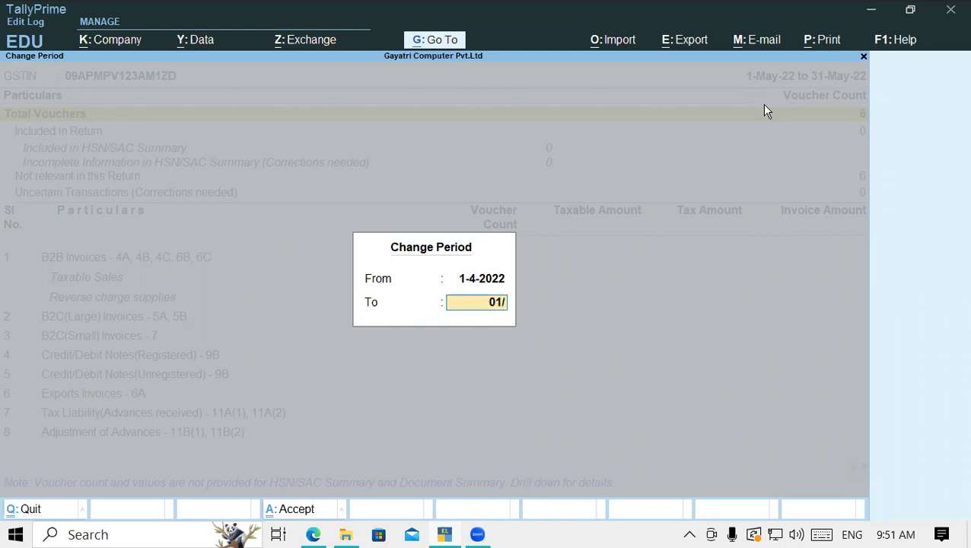
type("5")
key("Return")
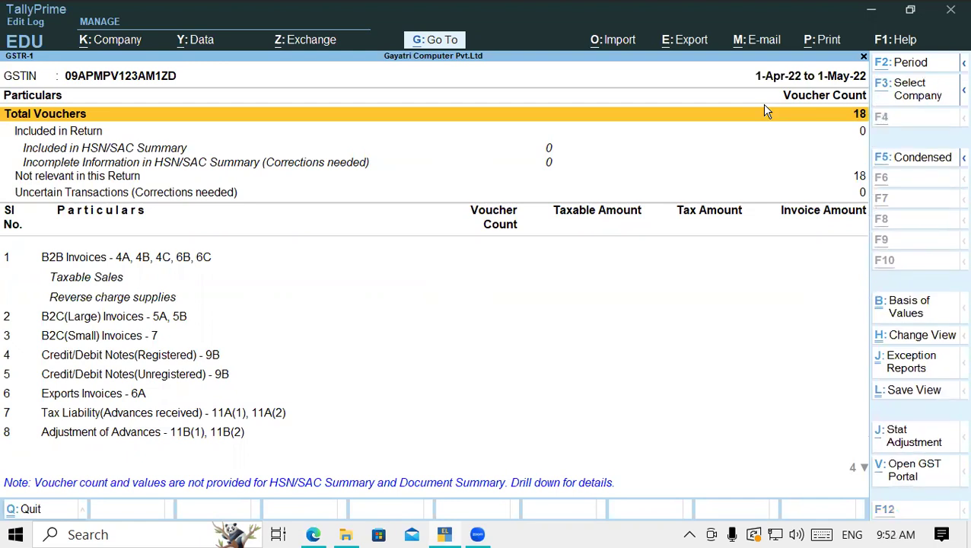
Change the GSTR-1 period to 1-4-2022 through 1-6-2022.
key("F2")
type("01/4")
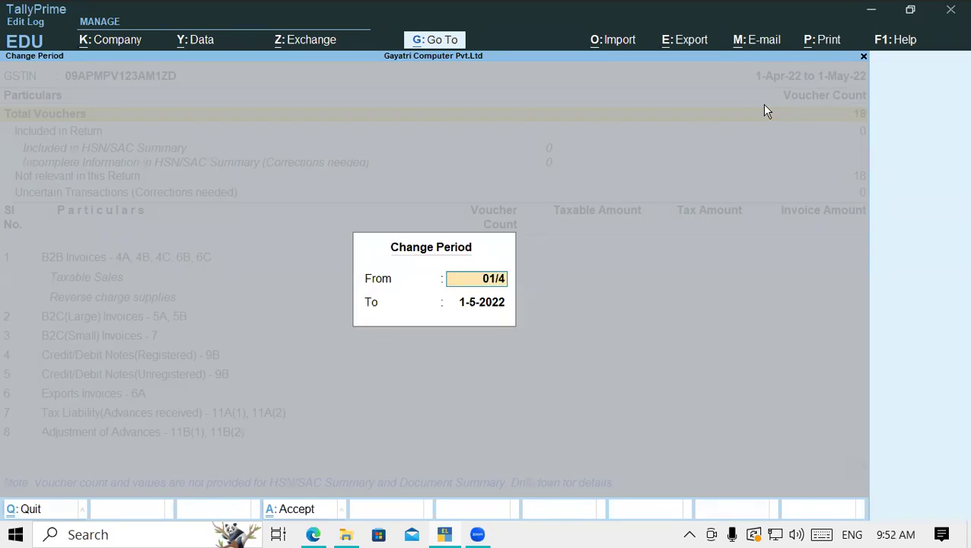
key("Return")
type("01/6")
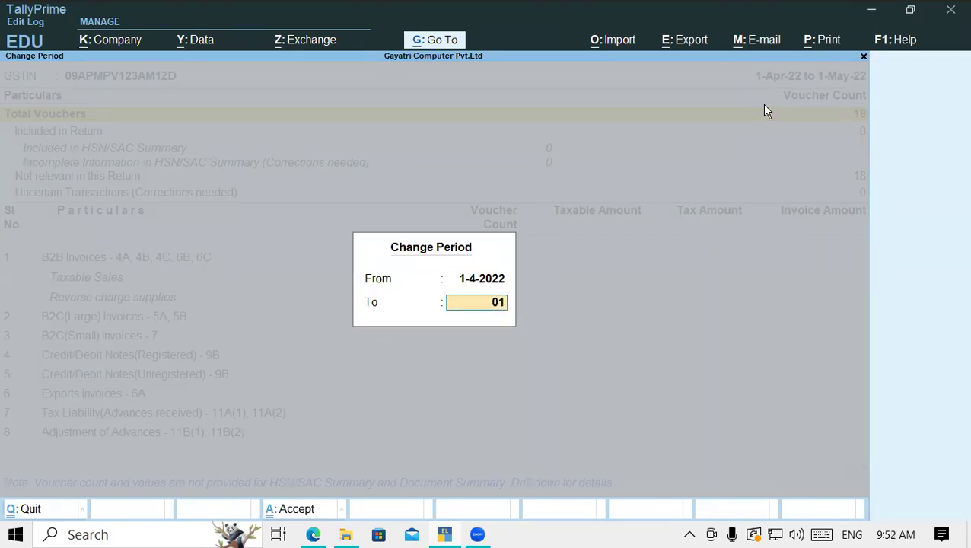
key("Return")
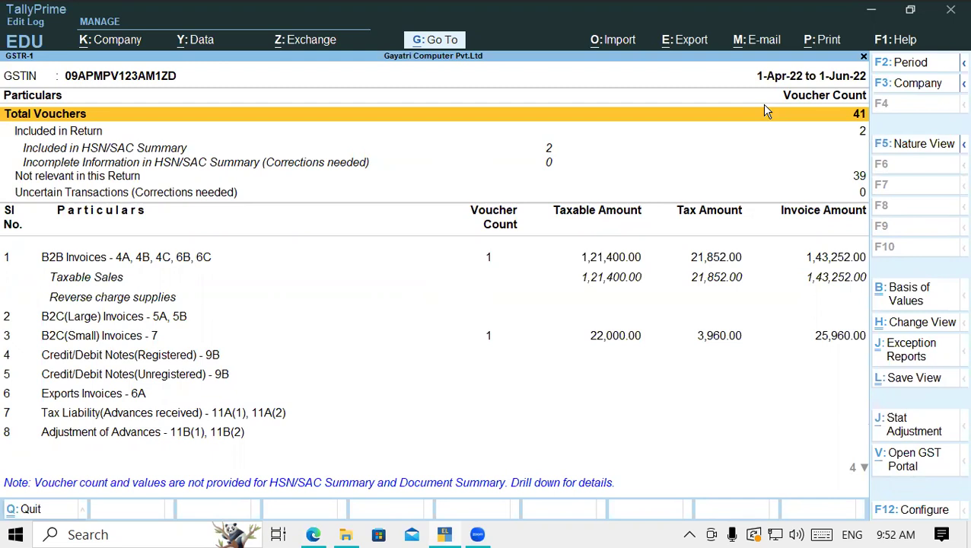
key("F12")
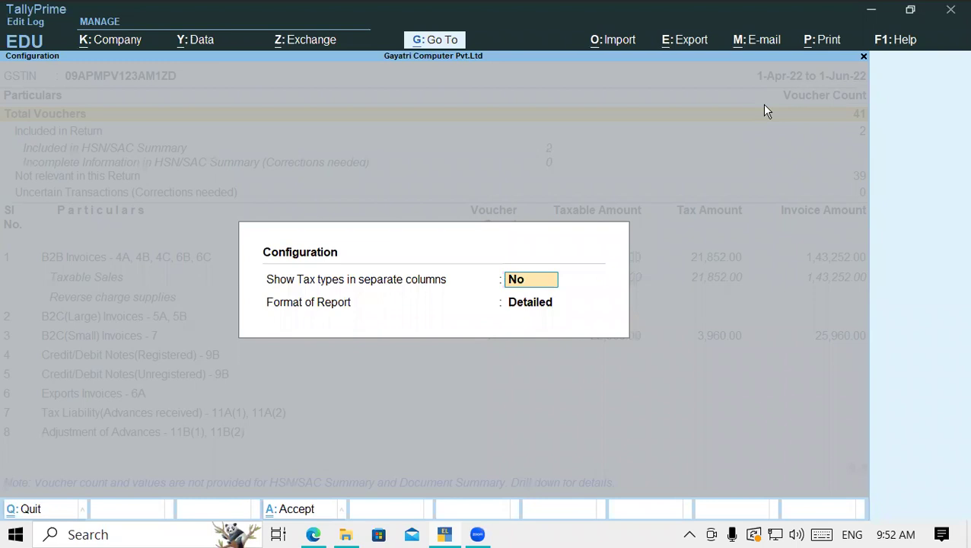
type("y")
key("Return")
key("Return")
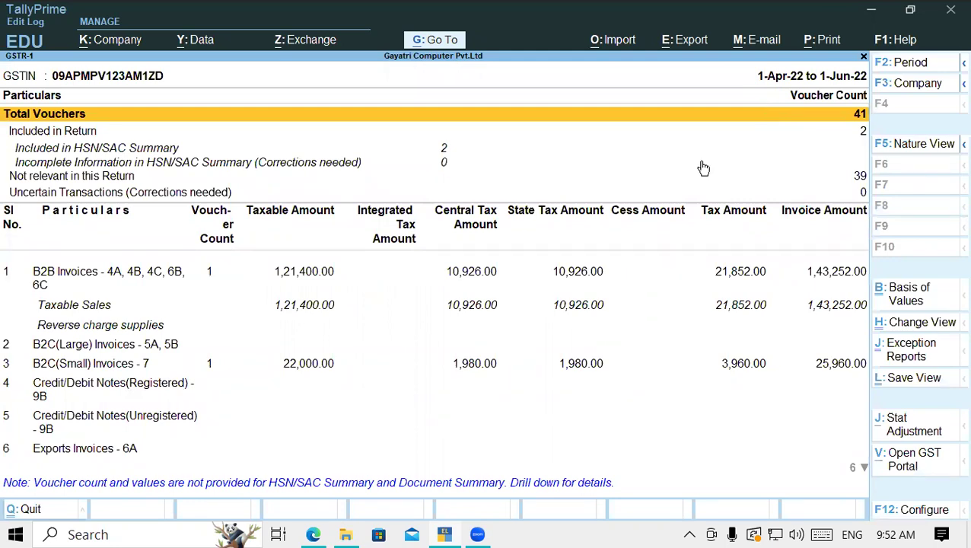
left_click(90, 280)
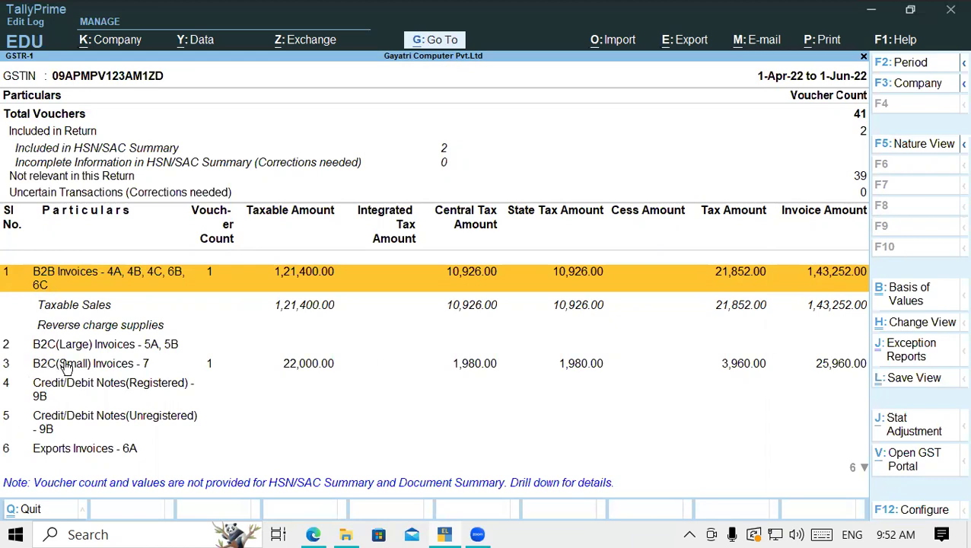
left_click(97, 368)
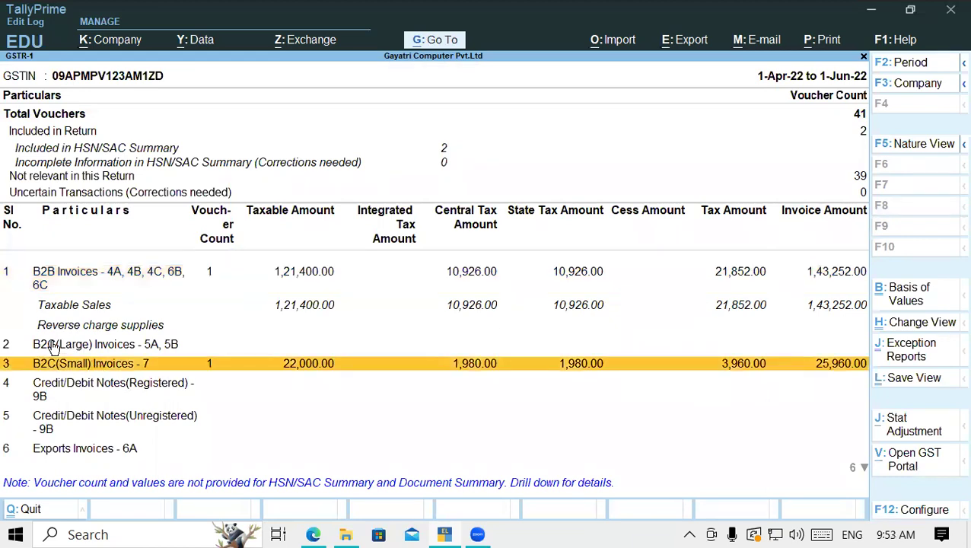
left_click(105, 346)
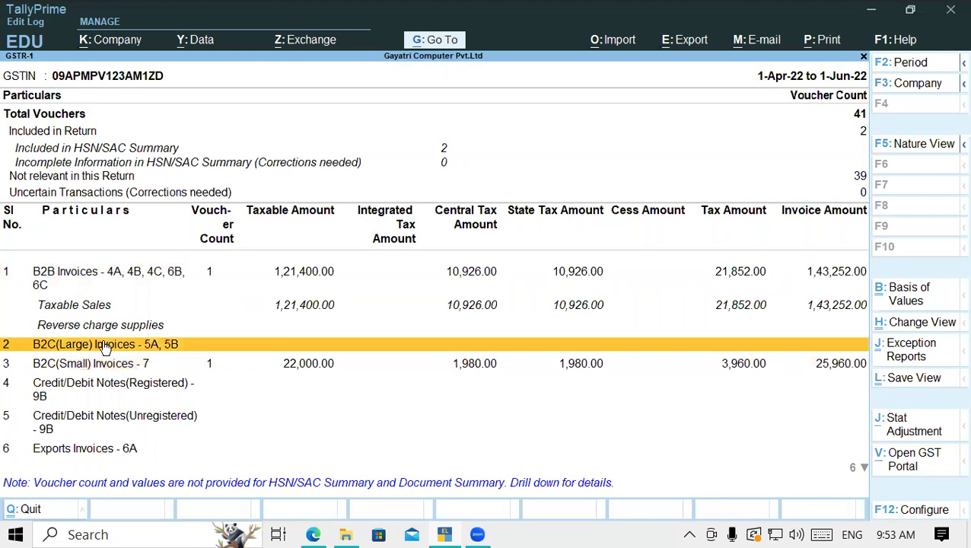
left_click(69, 369)
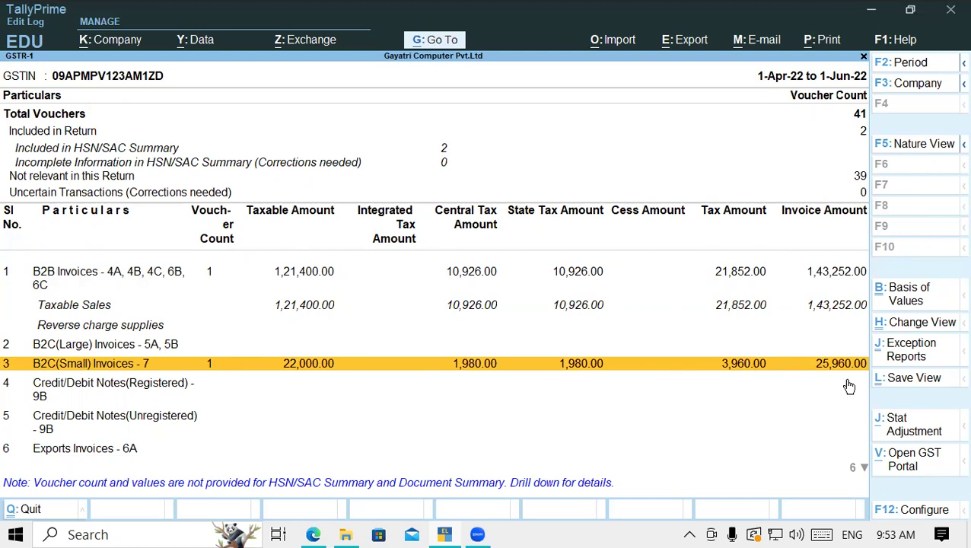
key("Down")
key("Down")
key("Down")
key("Down")
key("Down")
key("Down")
key("Down")
key("Down")
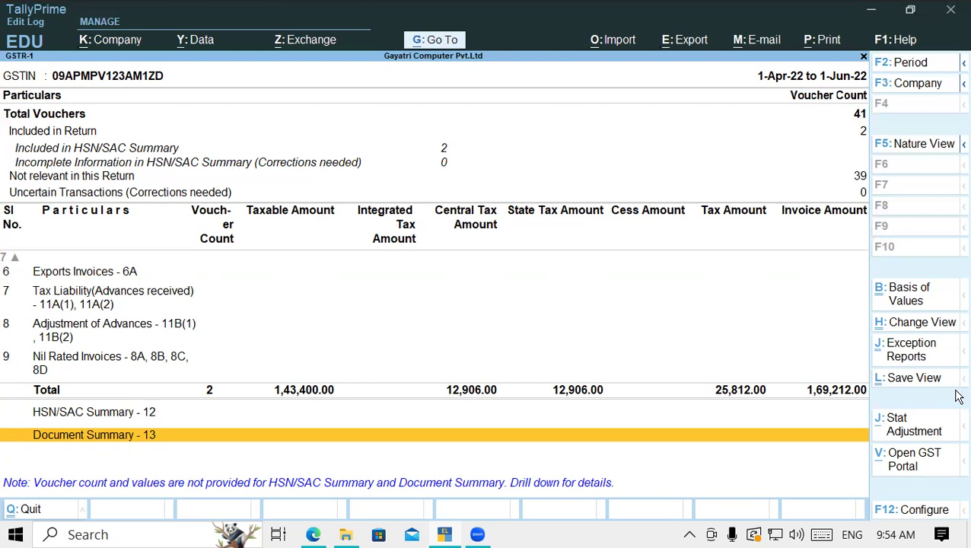
Close the GSTR-1 report and go back to the GST Reports list.
key("Escape")
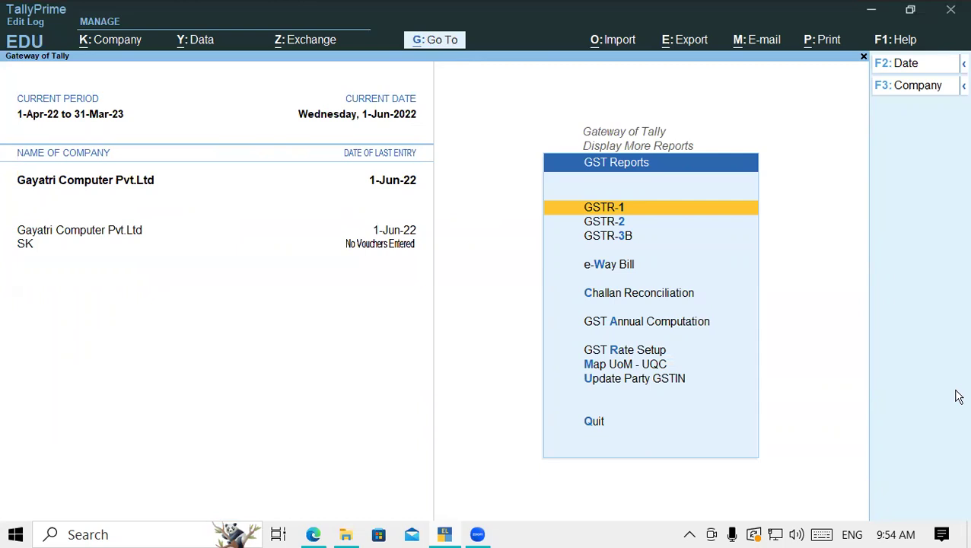
Open GSTR-2 and set its period to 1-4-2022 through 1-6-2022.
key("Down")
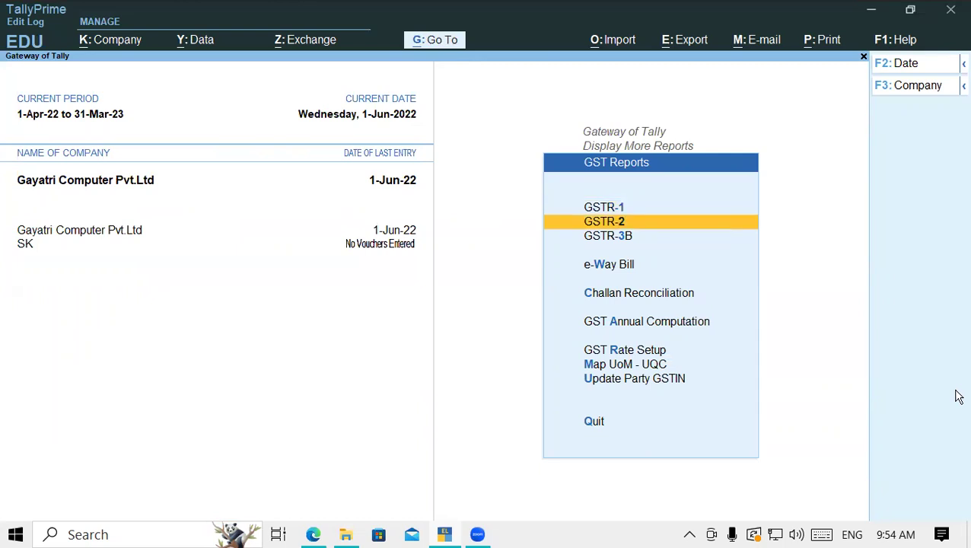
key("Return")
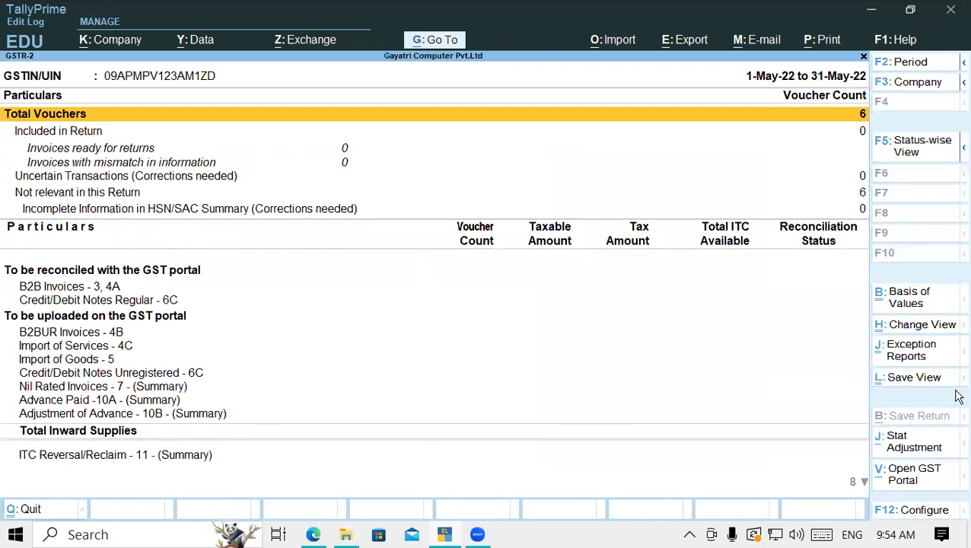
key("alt")
key("alt+F2")
type("01/4")
key("Return")
type("0/")
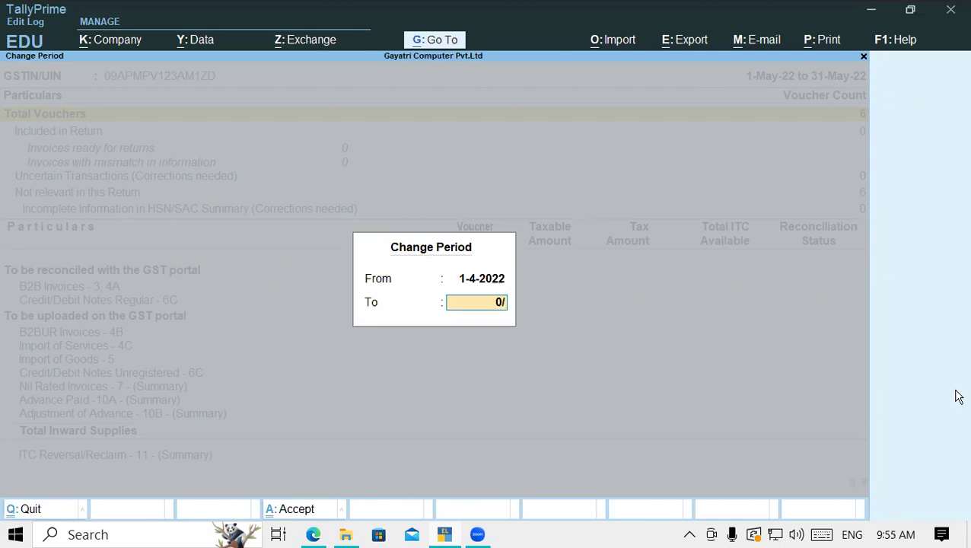
key("BackSpace")
type("1/6")
key("Return")
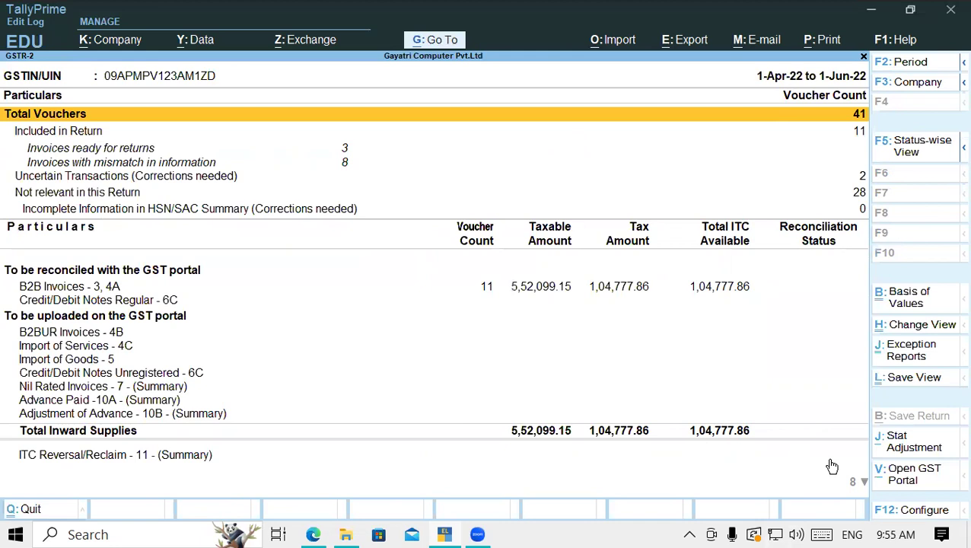
left_click(484, 289)
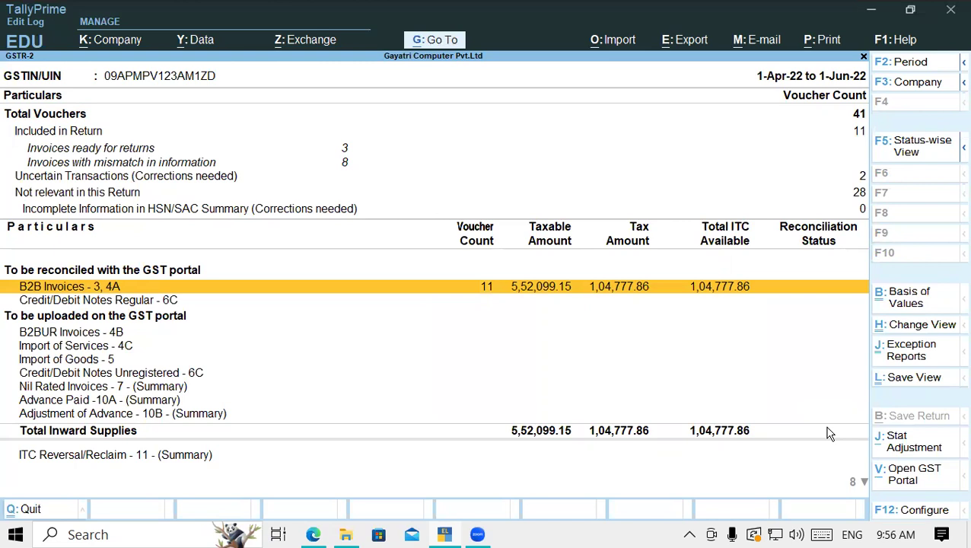
In the calculator, compute 104777.86-25852 = 78,925.86, enter 100000, then type 10000+78925.86-100000.
key("ctrl+n")
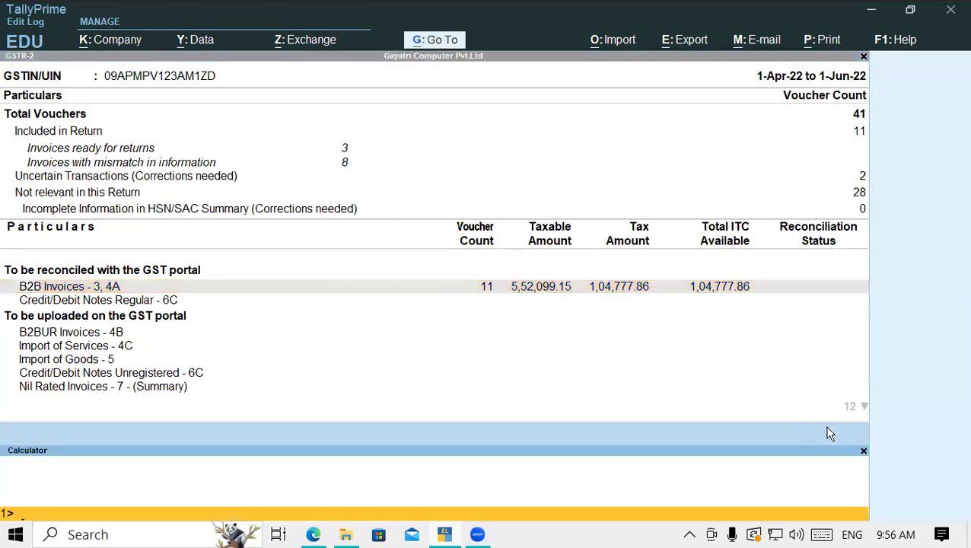
type("104777.86-25852")
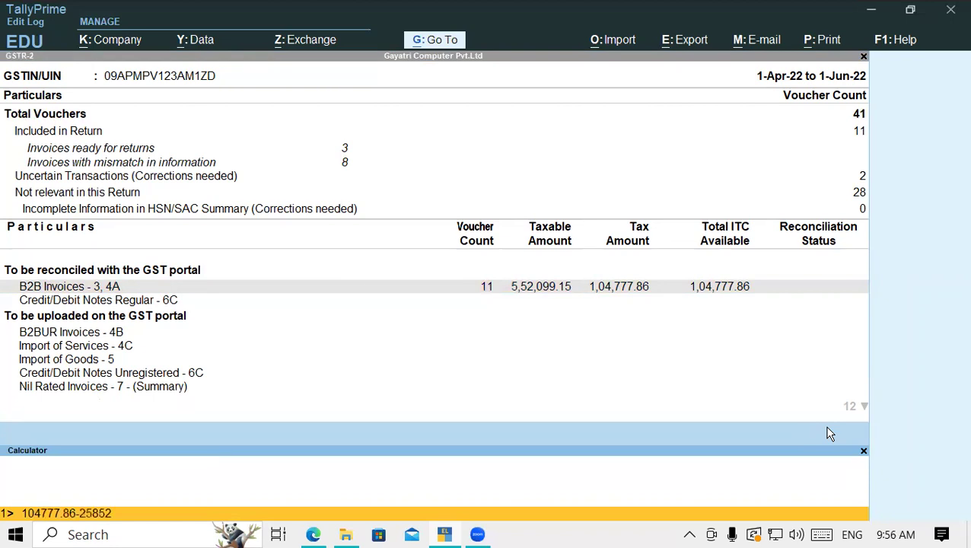
key("Return")
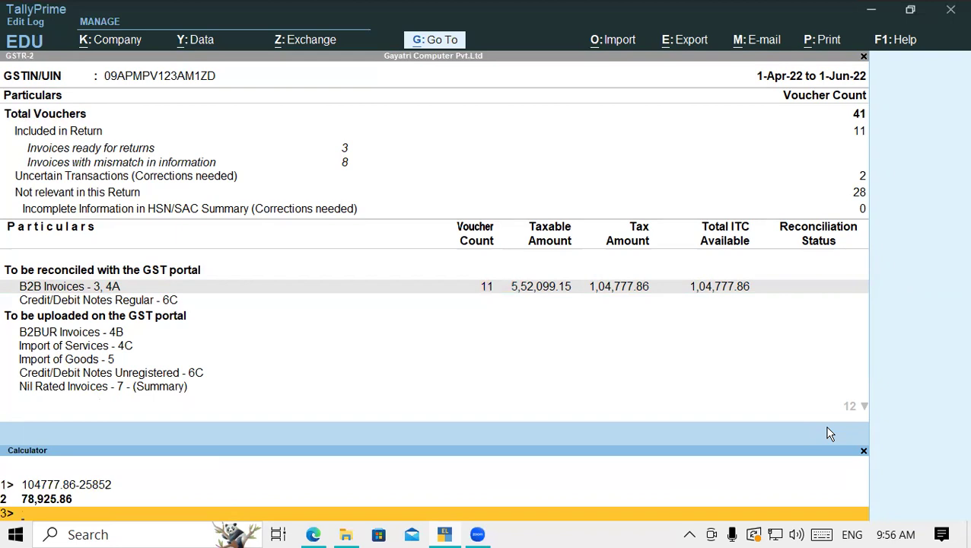
type("00000")
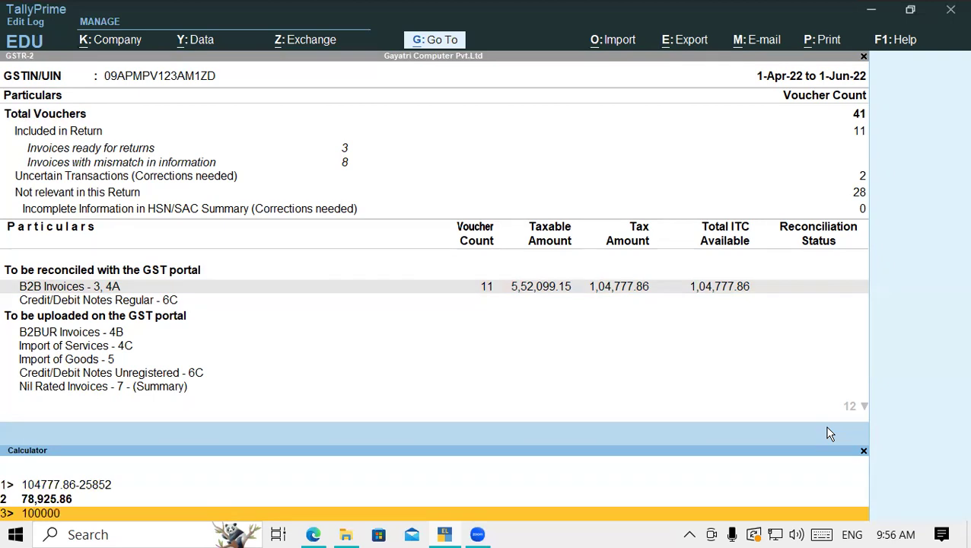
key("Return")
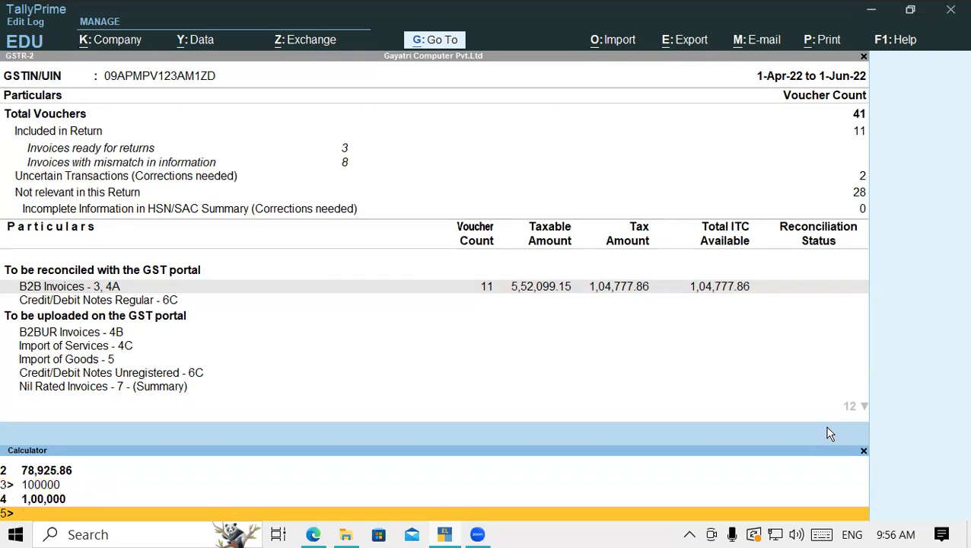
type("10000+78925.86")
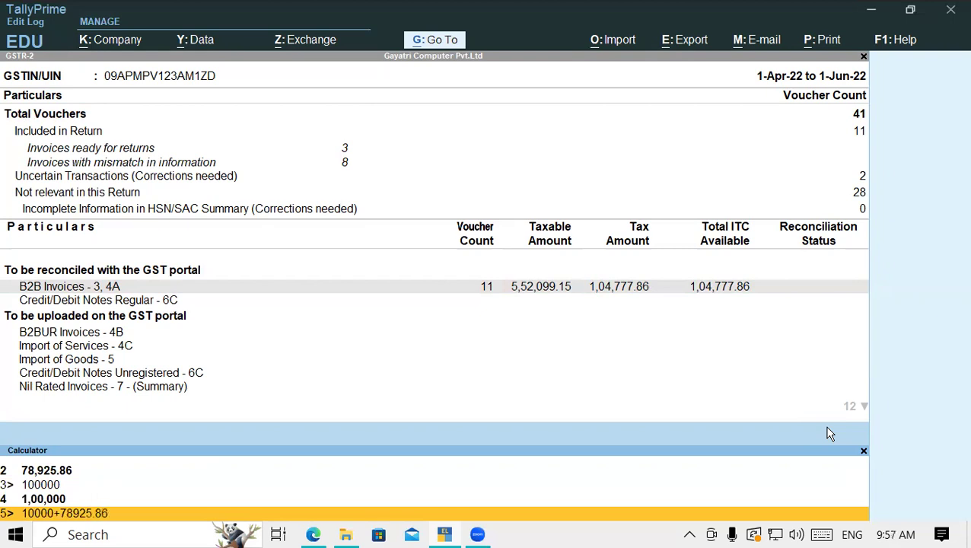
type("-100000")
Evaluate 10000+78925.86-100000 to (-)11,074.14, then close the calculator panel.
key("Return")
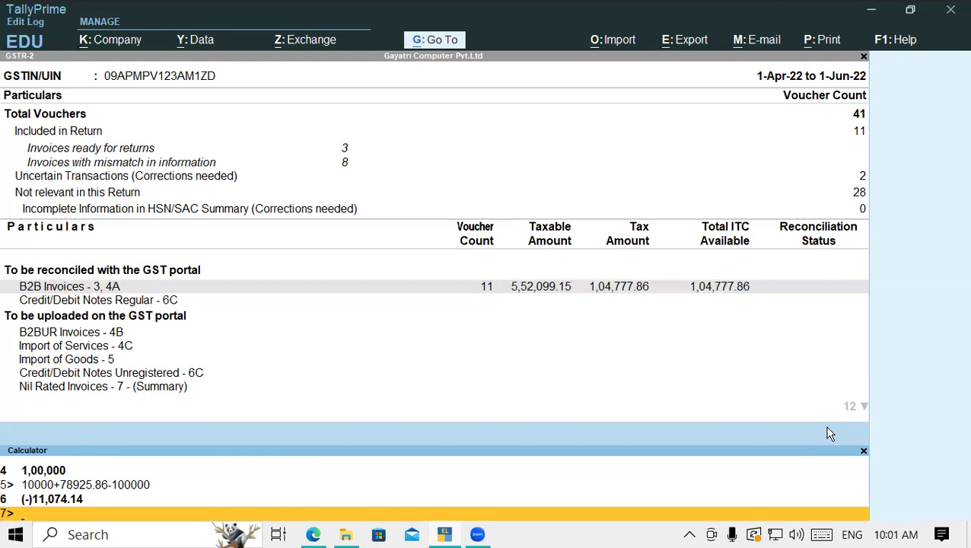
left_click(862, 451)
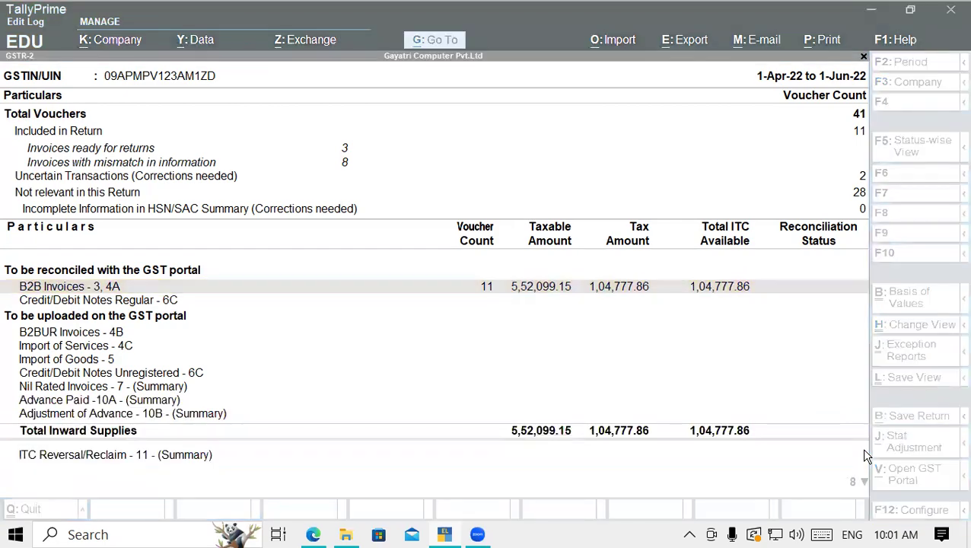